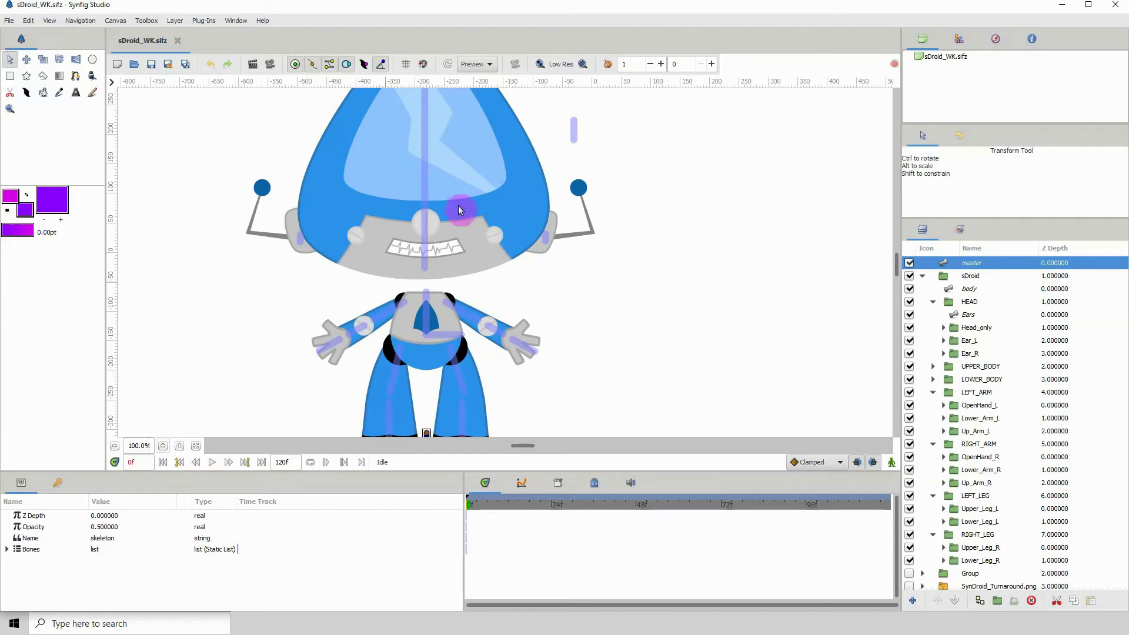
- Test-turn the head with the body skeleton's head bone, then undo back to the original pose
left_click_drag(462, 211, 478, 280)
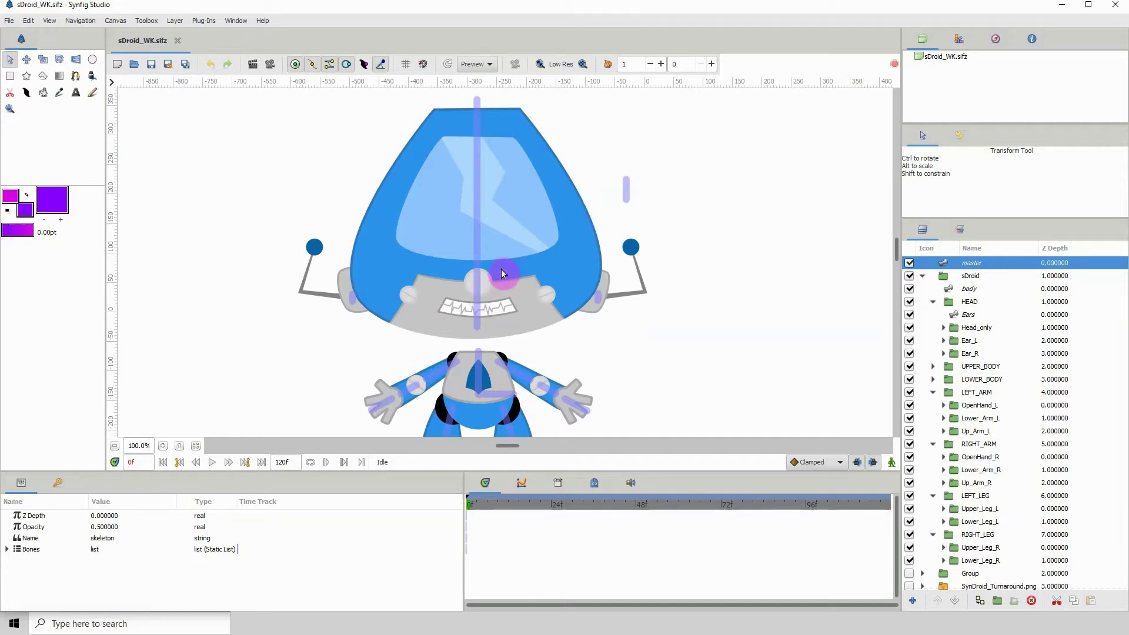
left_click(624, 201)
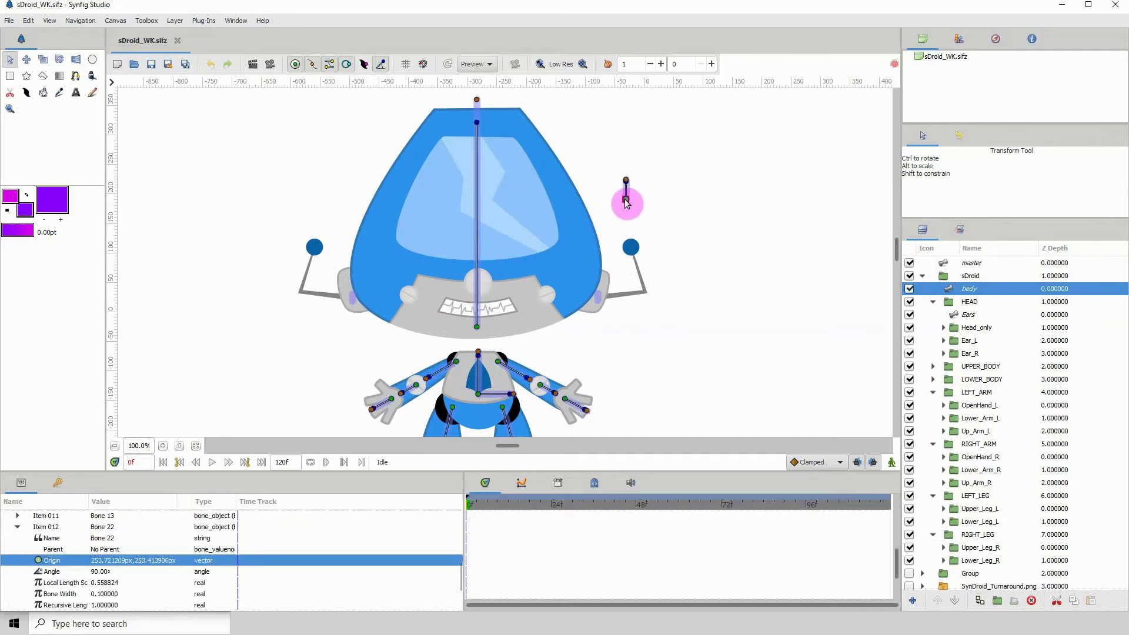
left_click_drag(720, 180, 721, 177)
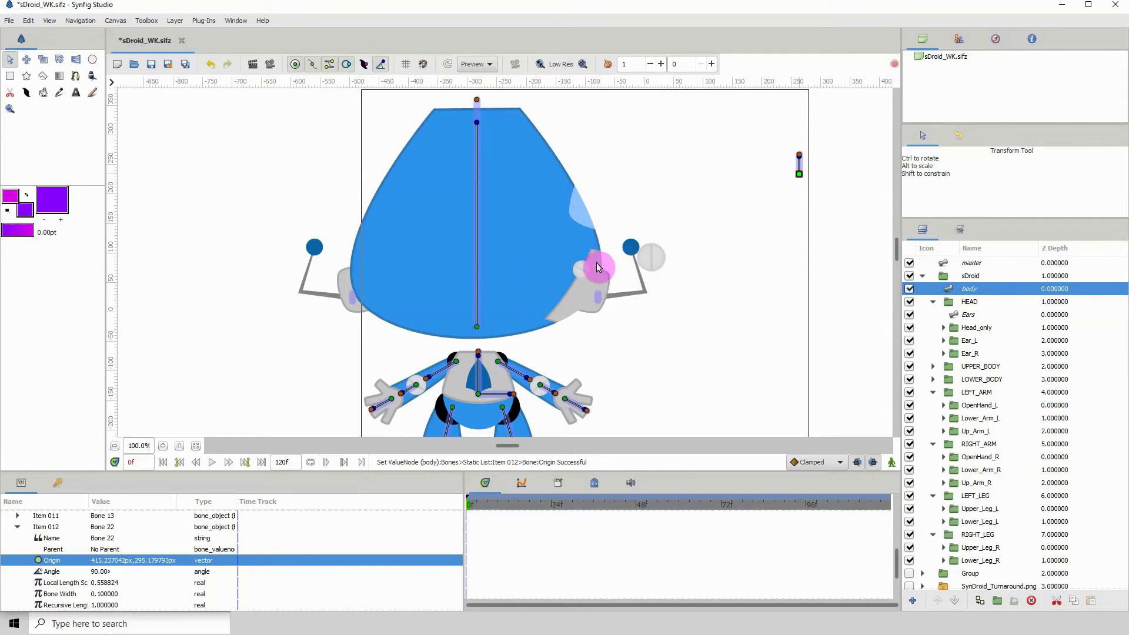
left_click(210, 64)
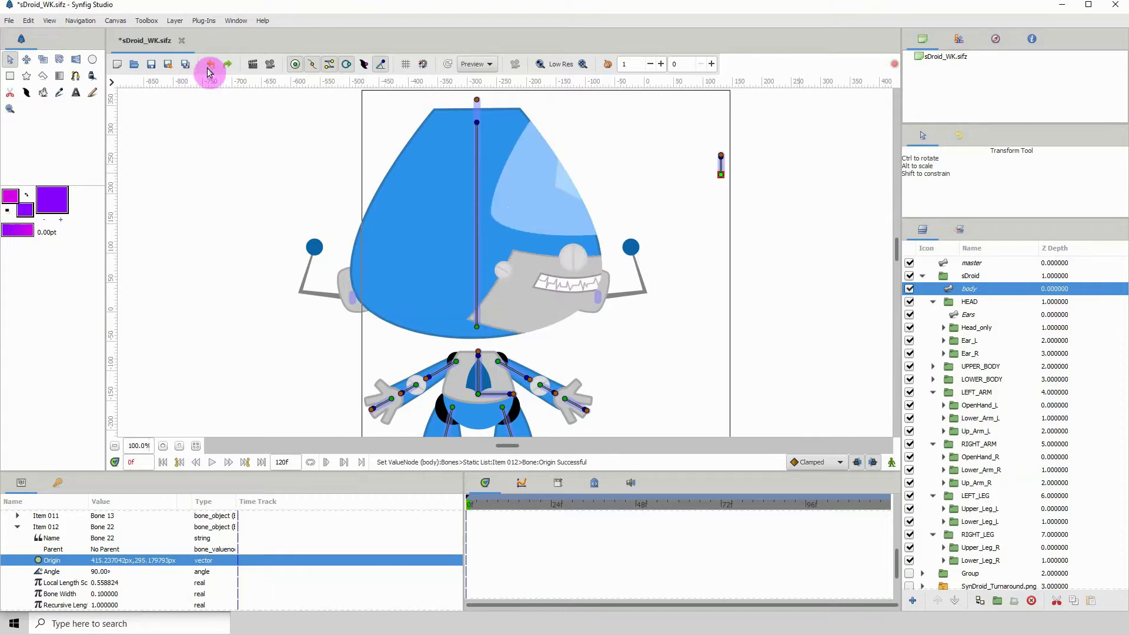
left_click(209, 66)
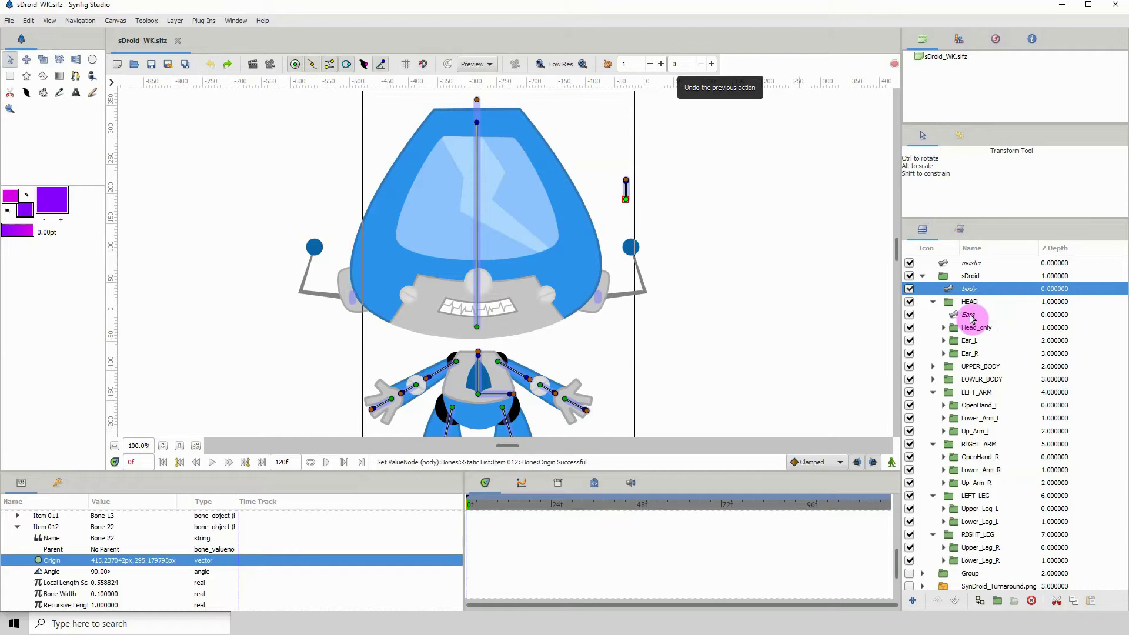
- Add a new Skeleton layer inside the HEAD group from the Ears layer's menu
left_click(970, 317)
right_click(974, 317)
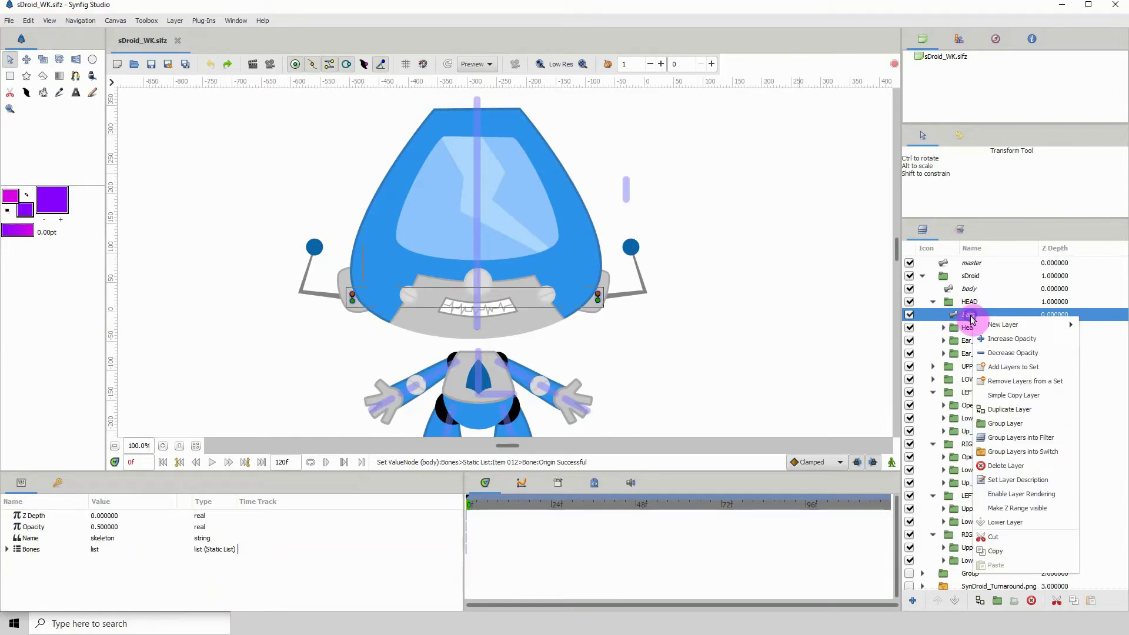
mouse_move(986, 325)
mouse_move(926, 423)
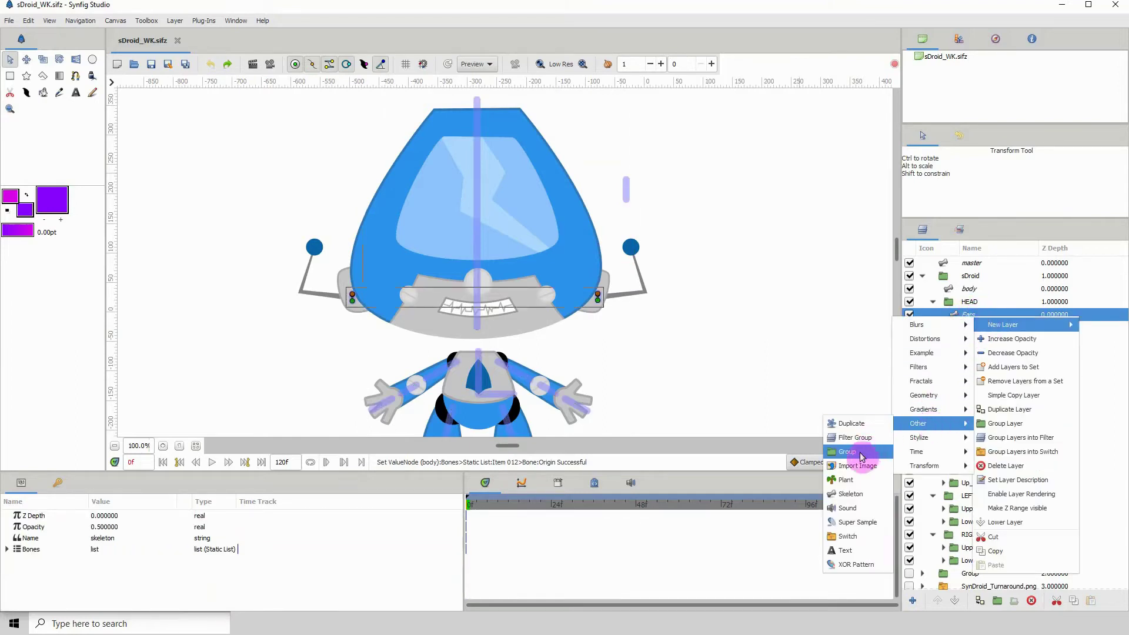
left_click(851, 494)
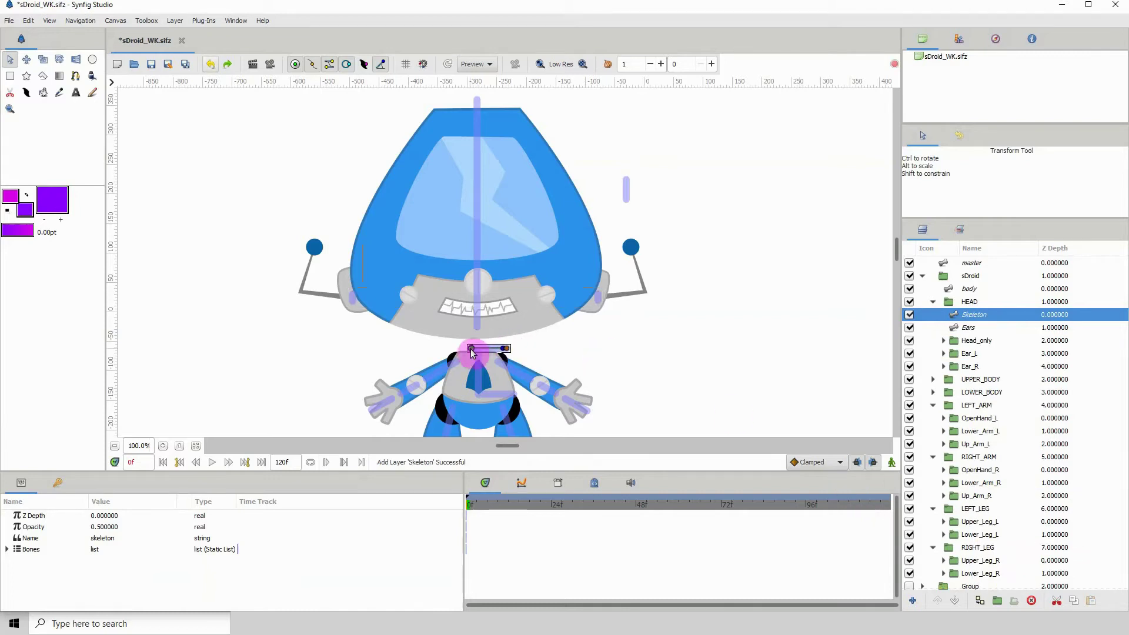
- Set the new bone's angle to 90, shorten it, and drag it onto the robot's face
left_click_drag(667, 277, 668, 276)
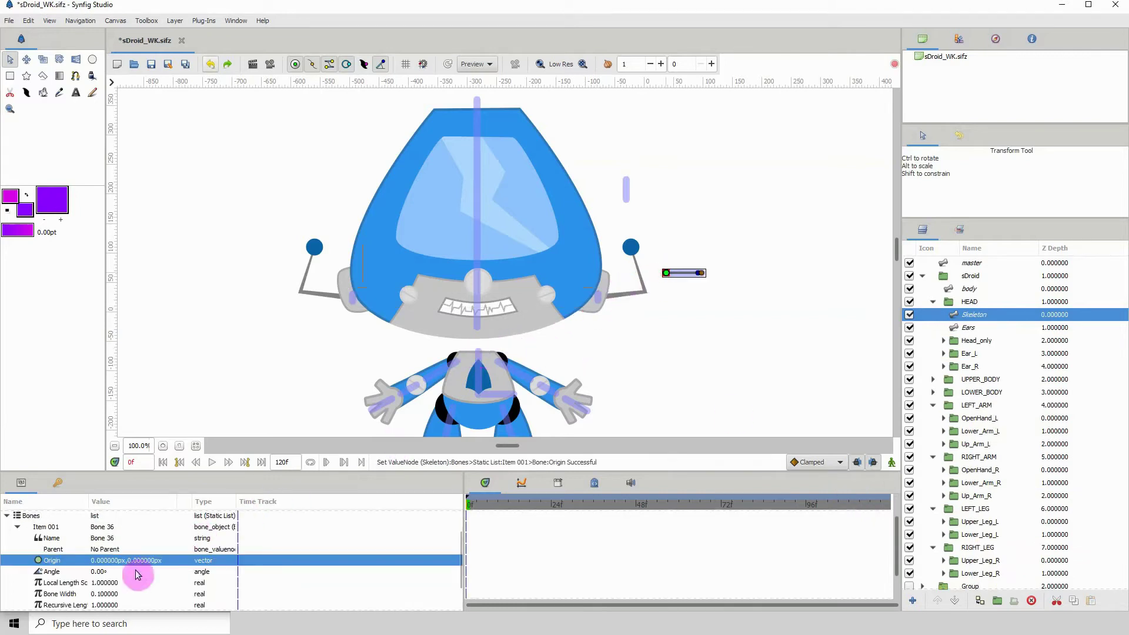
left_click(97, 572)
left_click_drag(98, 572, 115, 576)
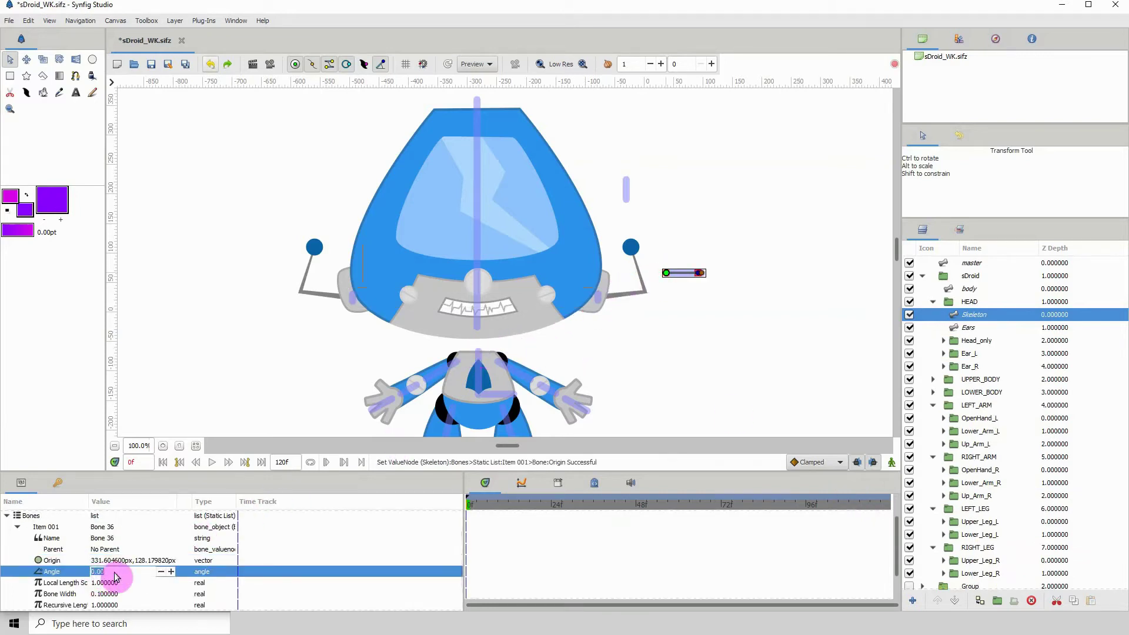
type("90")
key("Return")
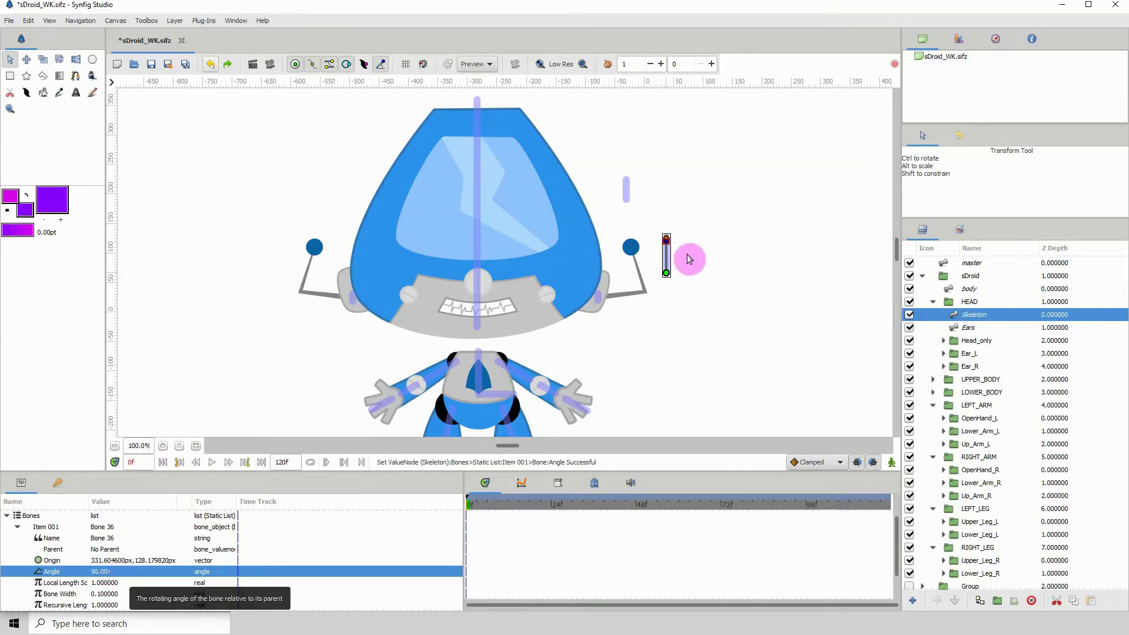
key("Down")
left_click(666, 240)
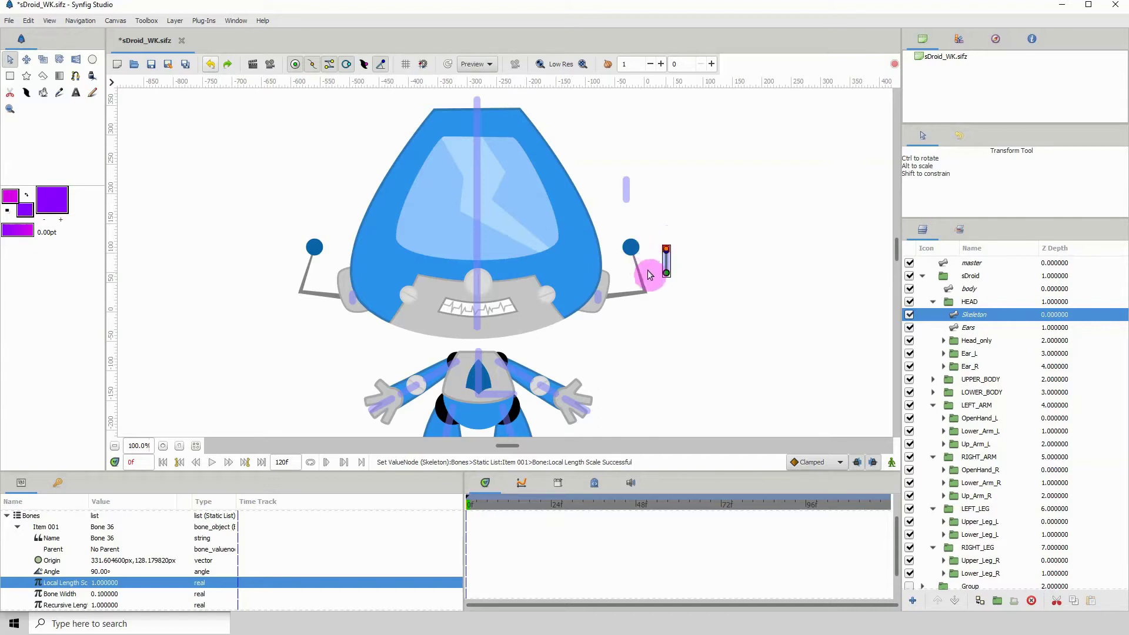
left_click_drag(667, 272, 460, 295)
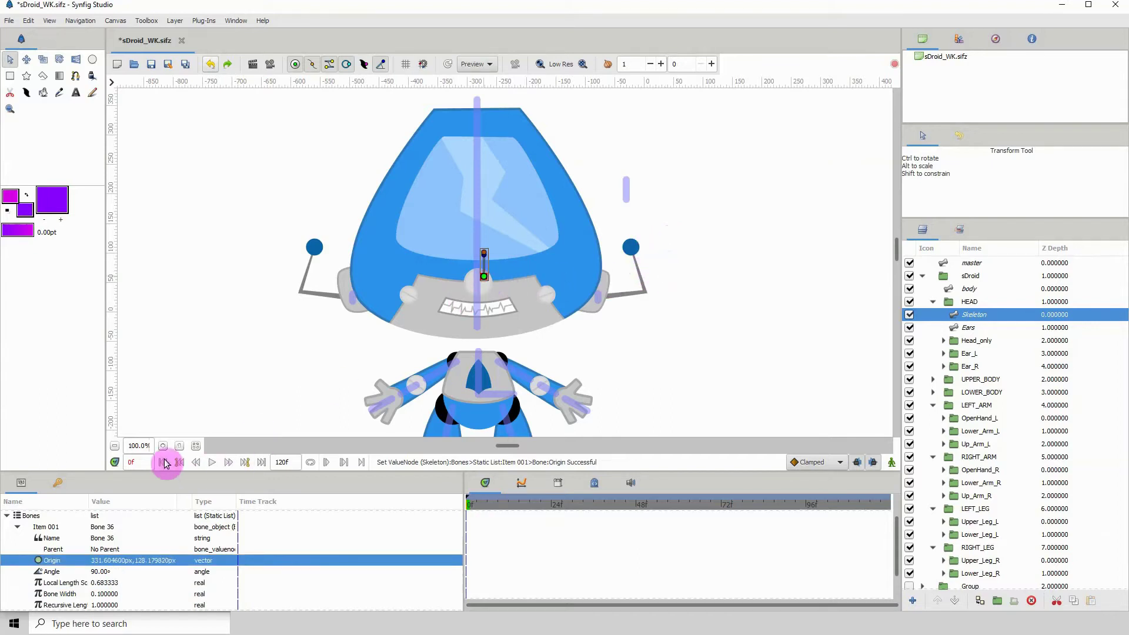
- Zoom in on the face and drag the bone's origin onto the robot's round nose
left_click(163, 446)
left_click(163, 446)
left_click(163, 445)
left_click(163, 445)
left_click(162, 446)
scroll(432, 256, "down", 3)
scroll(474, 250, "left", 4)
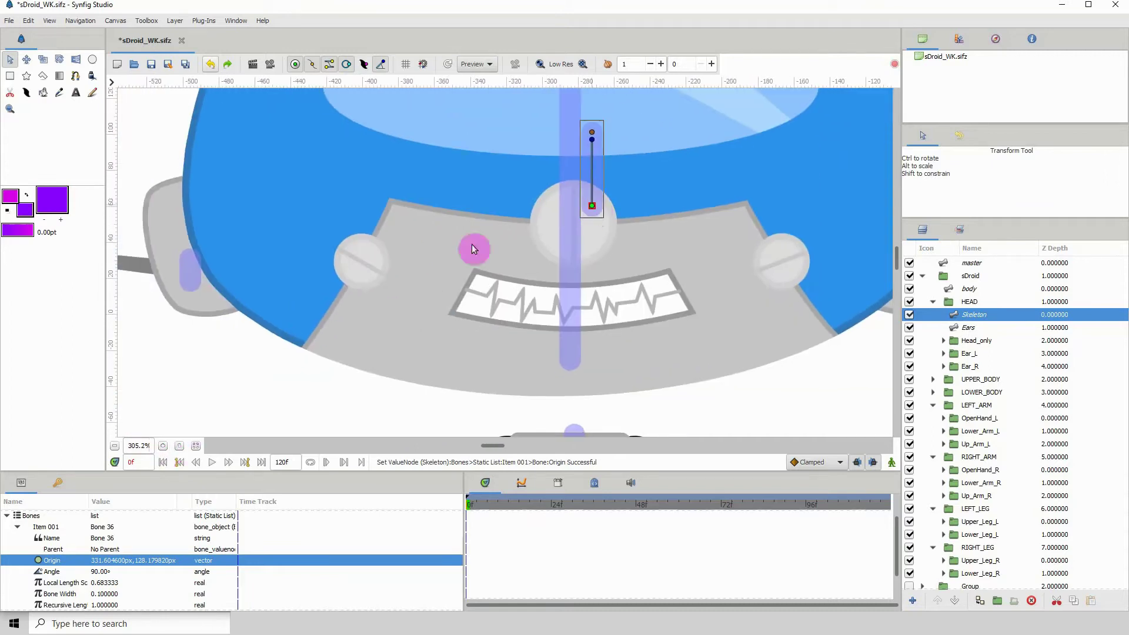
left_click(159, 447)
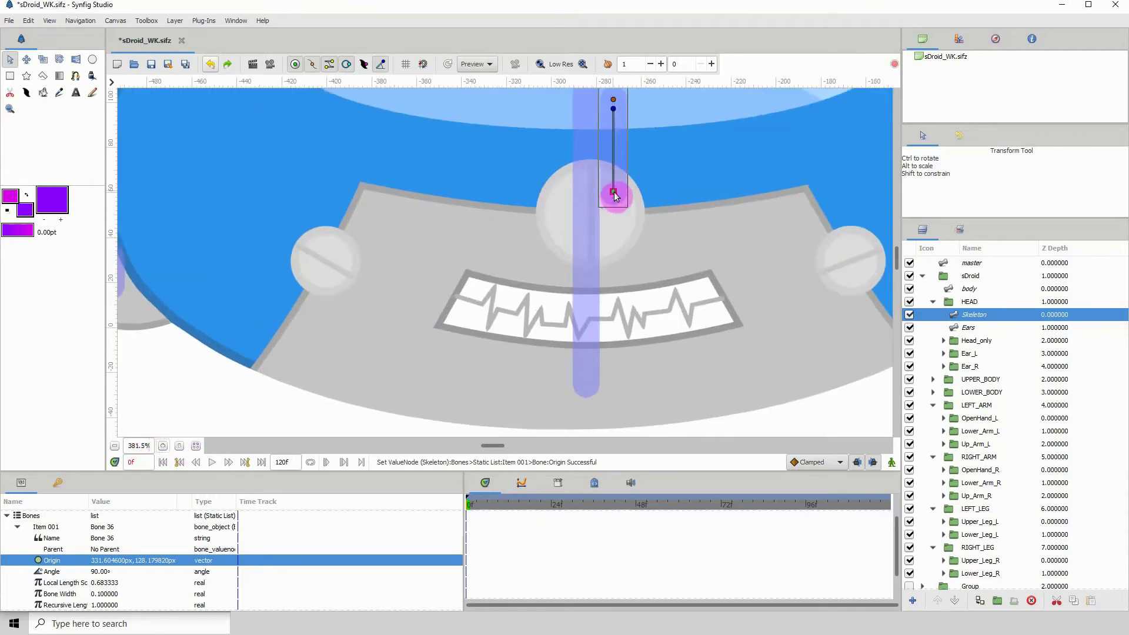
left_click_drag(614, 192, 592, 222)
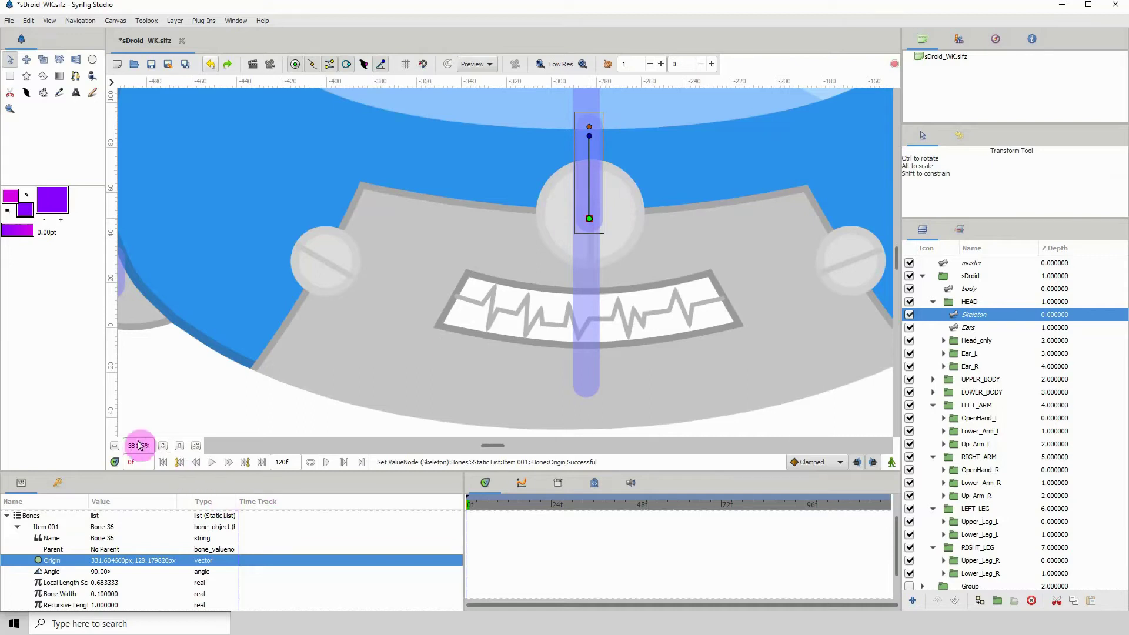
- Zoom back out and select the nose artwork on the canvas
left_click(115, 446)
left_click(115, 446)
left_click(115, 446)
left_click(116, 445)
left_click(116, 447)
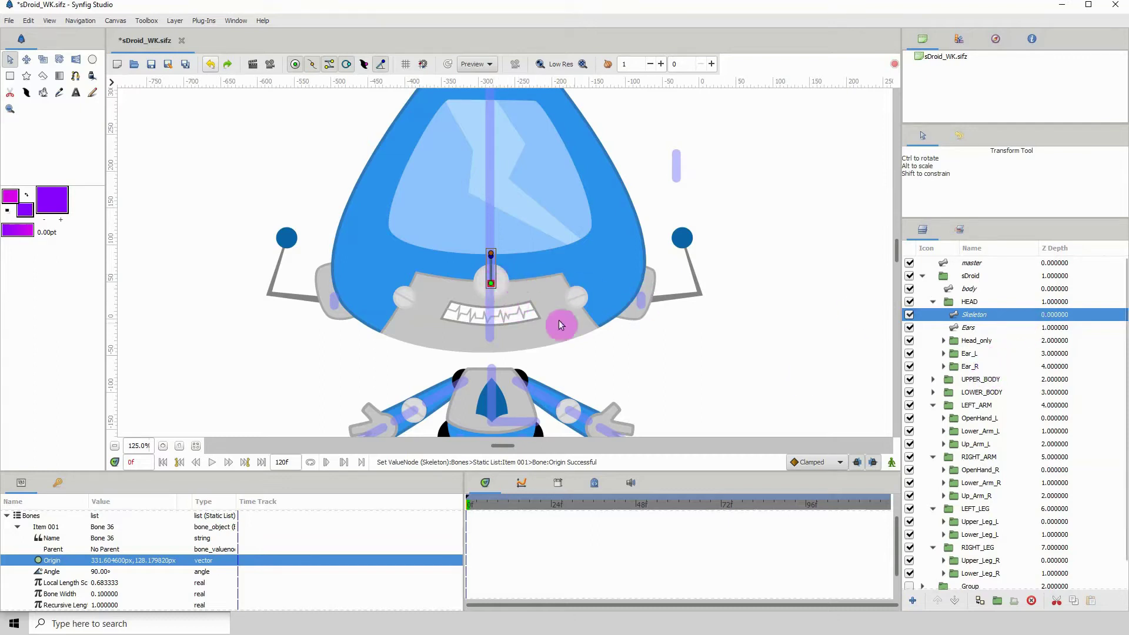
left_click(507, 288)
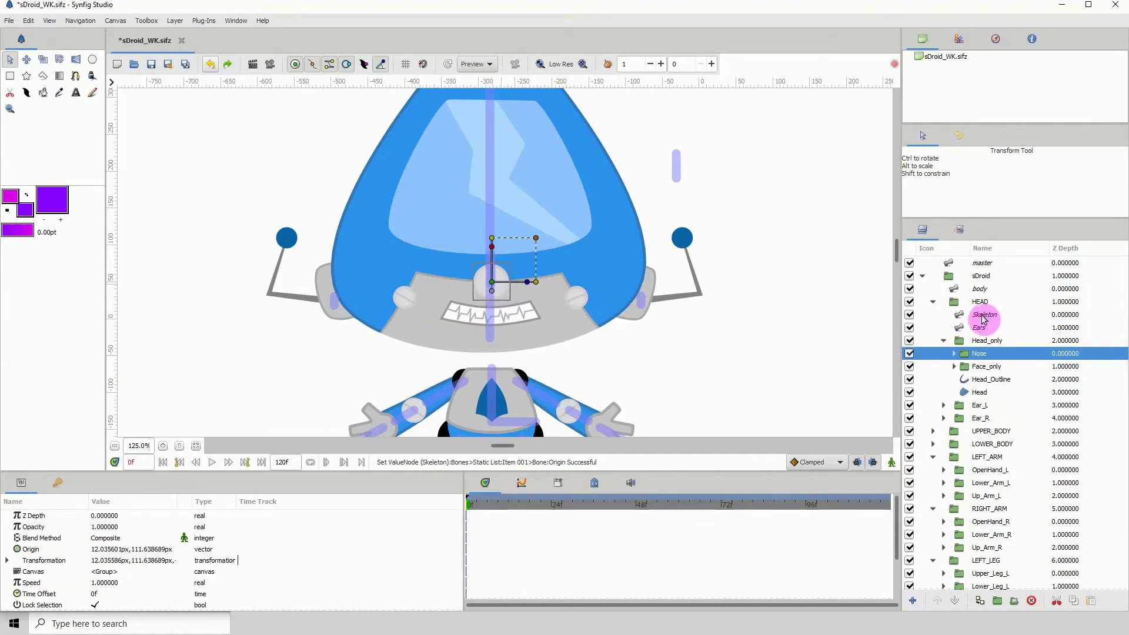
- Link the Nose layer to the new head bone with Link to Bone
left_click(981, 317, "ctrl")
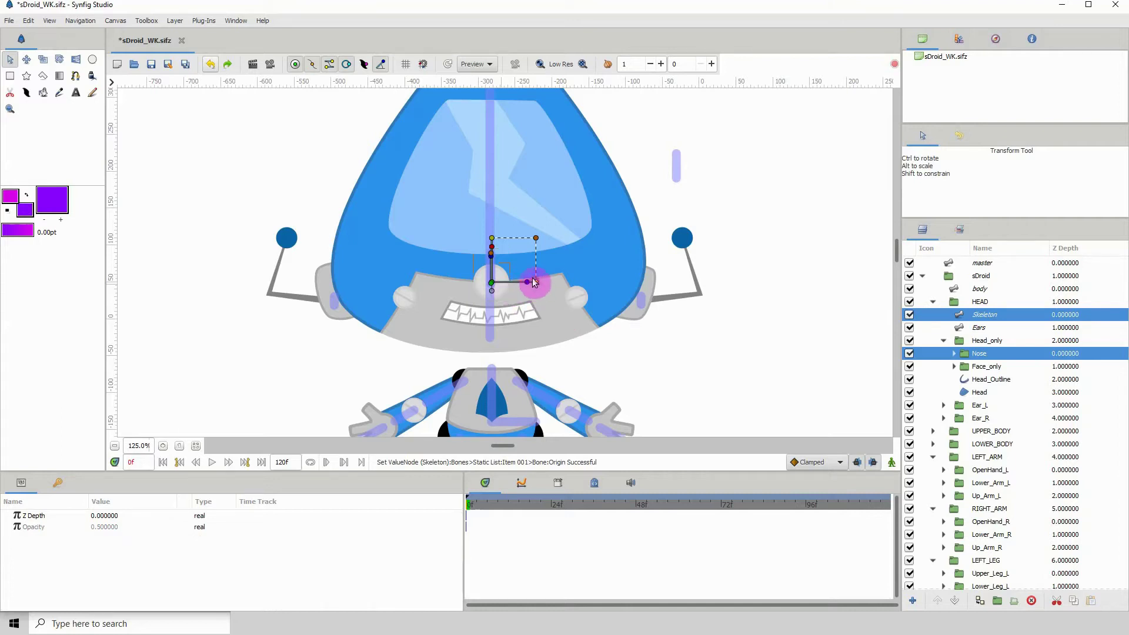
left_click(160, 446)
left_click(160, 446)
left_click(160, 446)
left_click(160, 446)
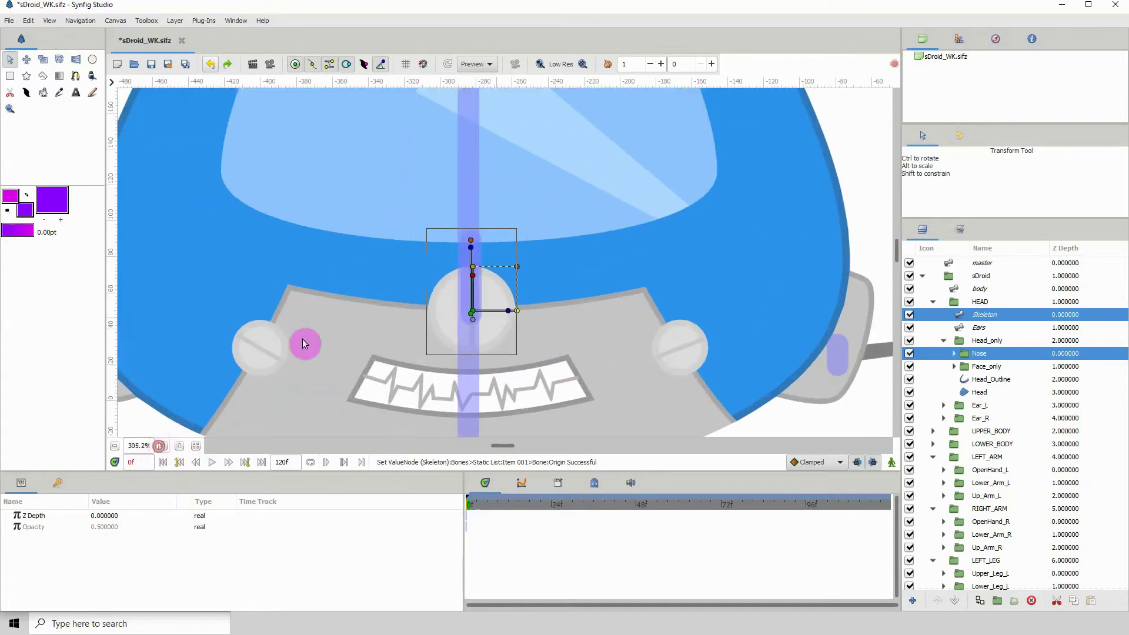
right_click(470, 252)
left_click(496, 288)
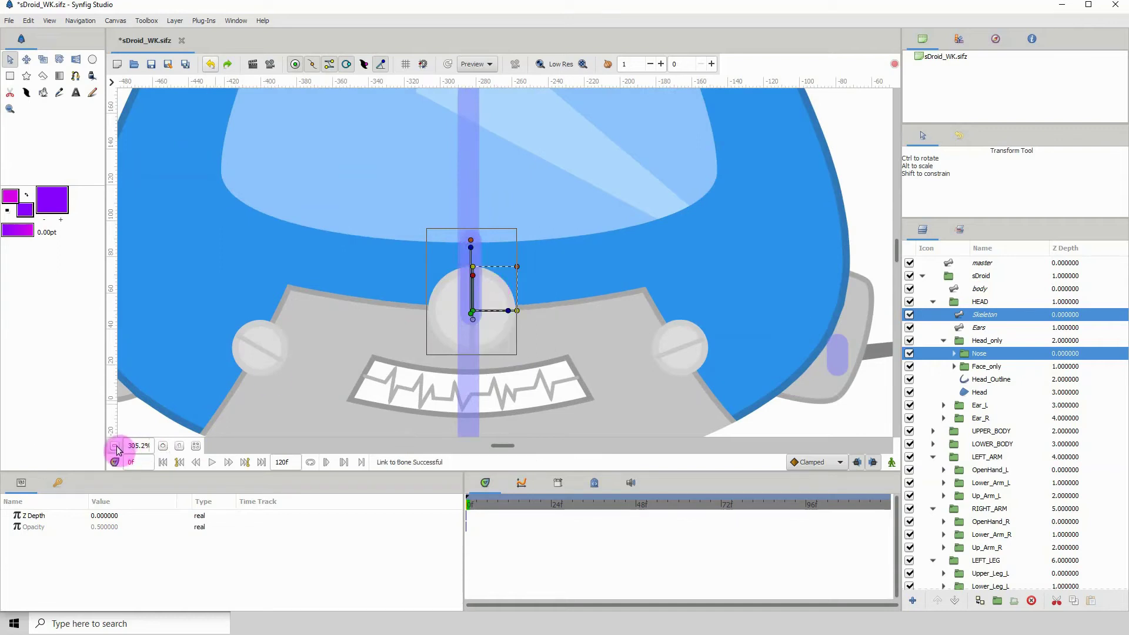
left_click(114, 446)
left_click(115, 446)
left_click(115, 446)
left_click(115, 445)
left_click(114, 445)
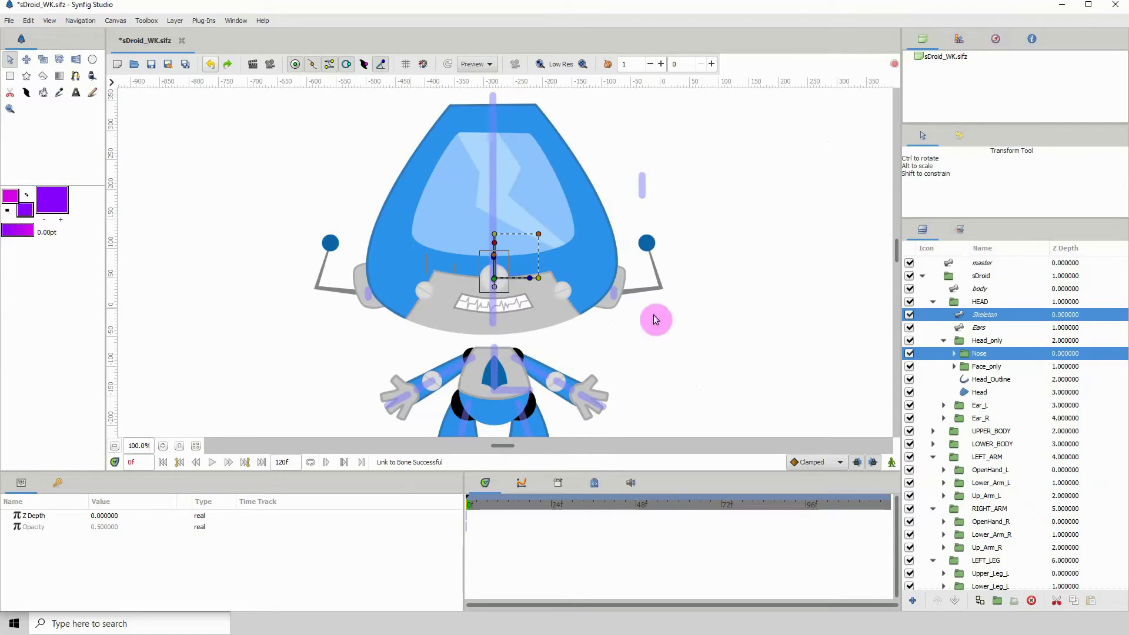
- Test that the nose follows the bone by moving it, then undo the move
left_click(978, 326)
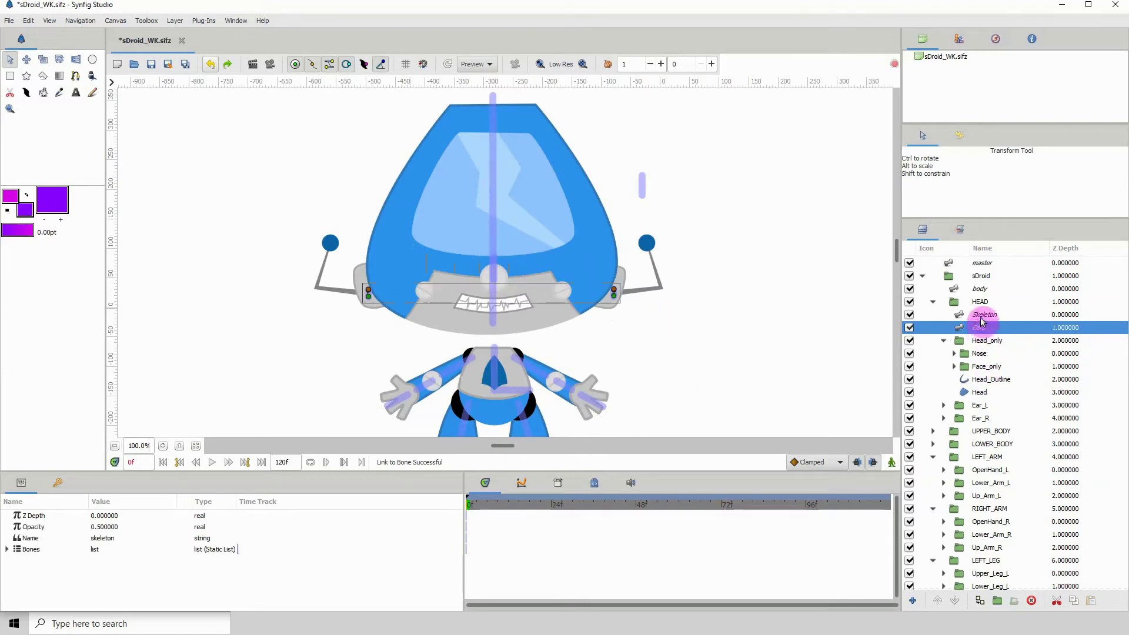
left_click(980, 316)
left_click_drag(497, 278, 547, 277)
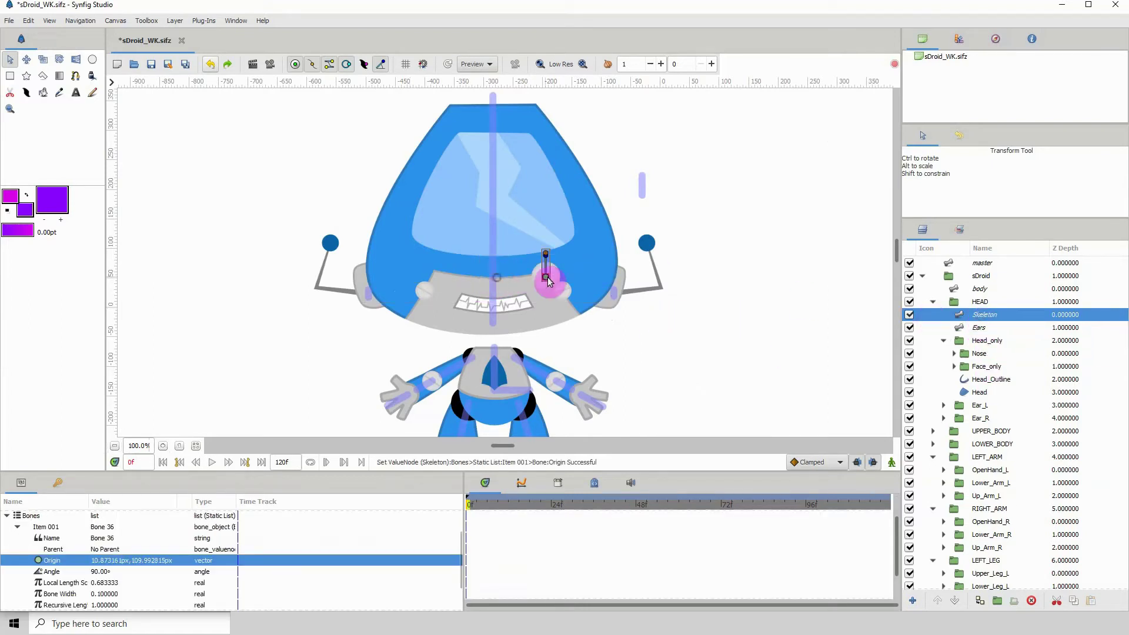
left_click(212, 66)
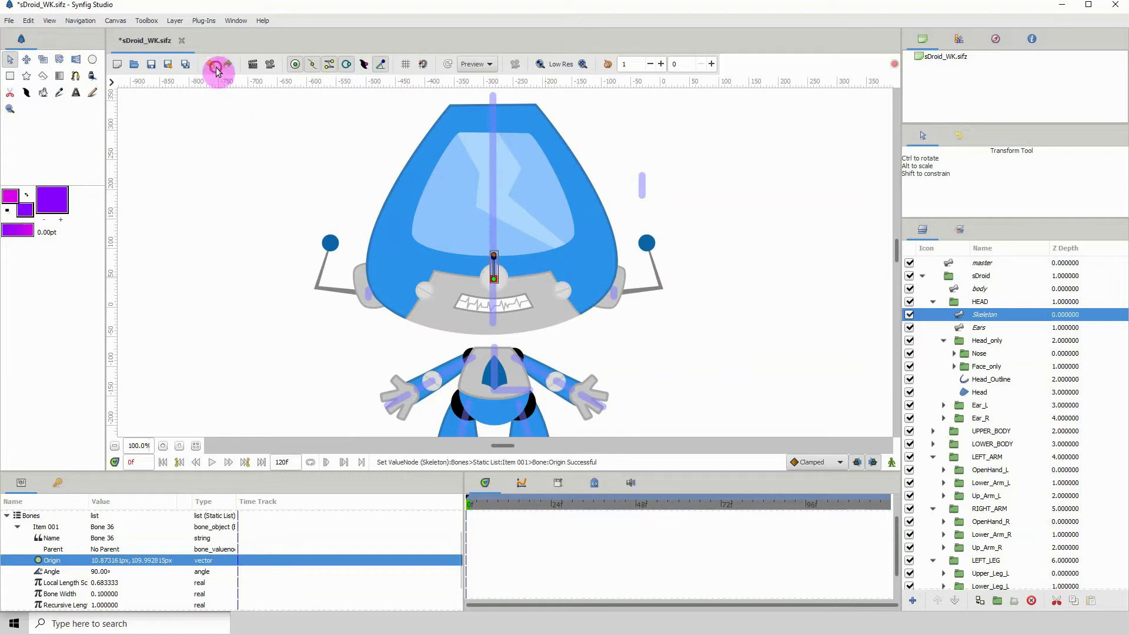
- Rename the new skeleton layer to 'Nose' and save sDroid_WK.sifz
double_click(983, 315)
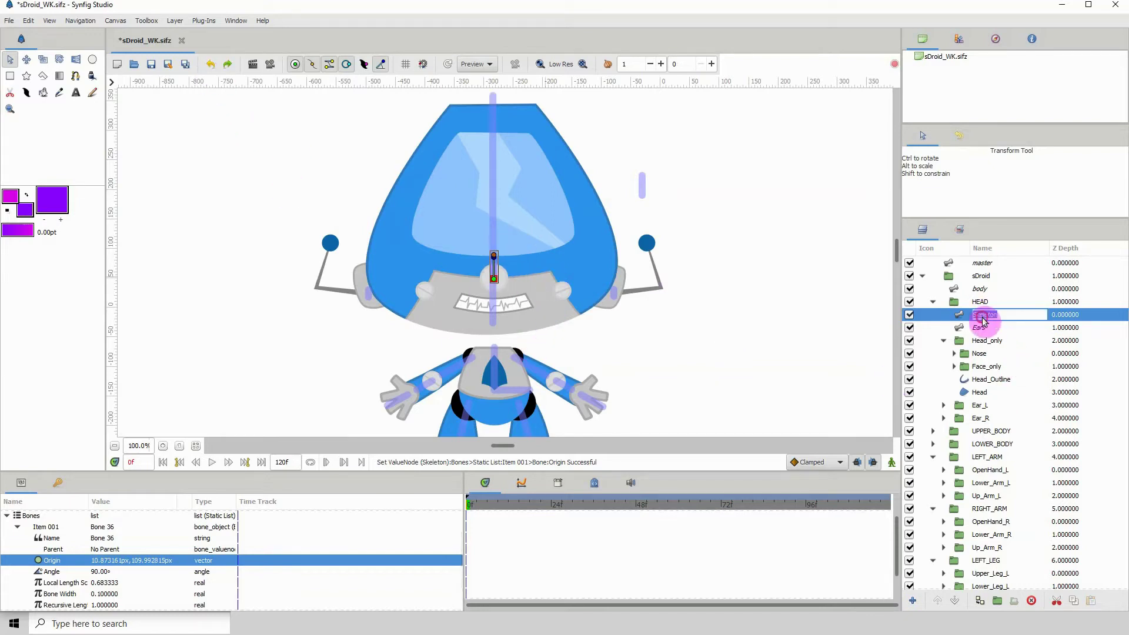
key("Caps_Lock")
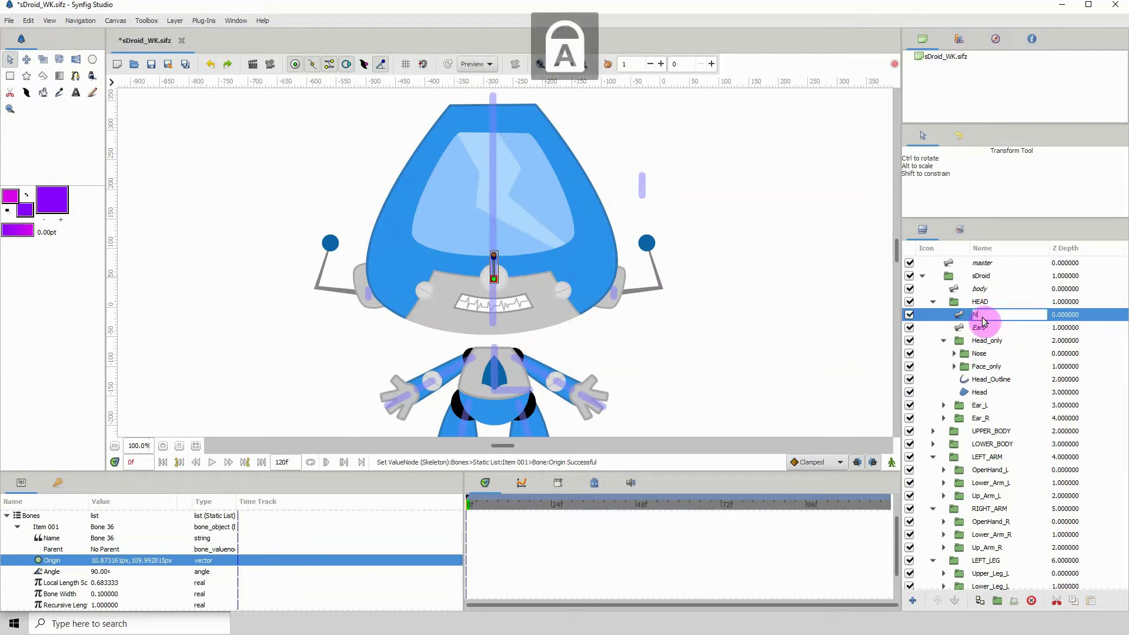
key("Caps_Lock")
type("Nose")
key("Return")
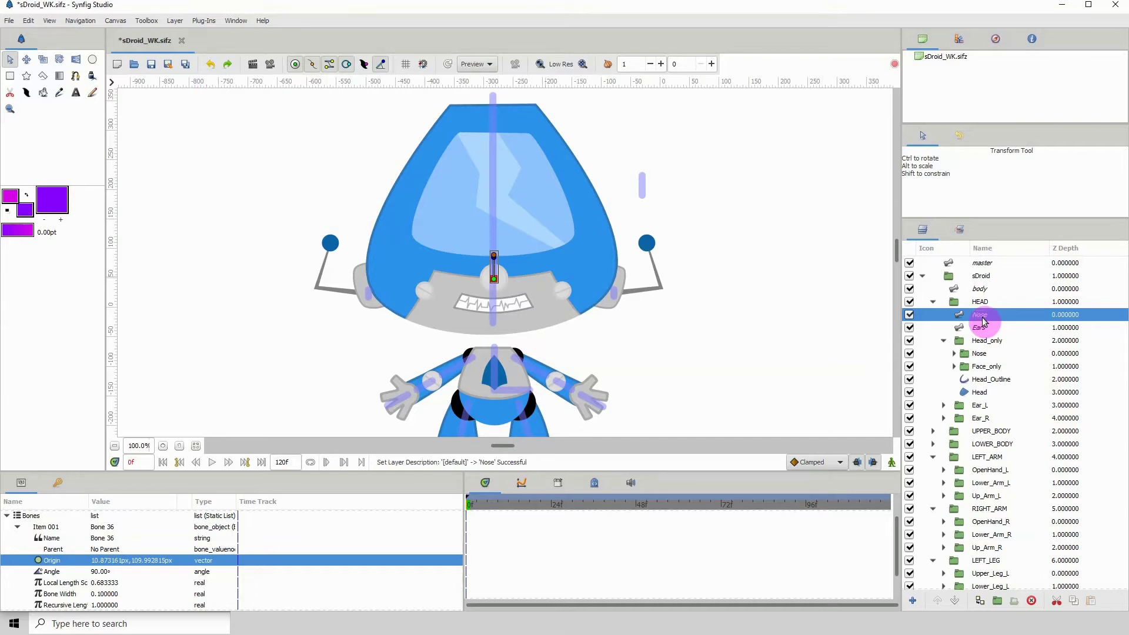
left_click(156, 66)
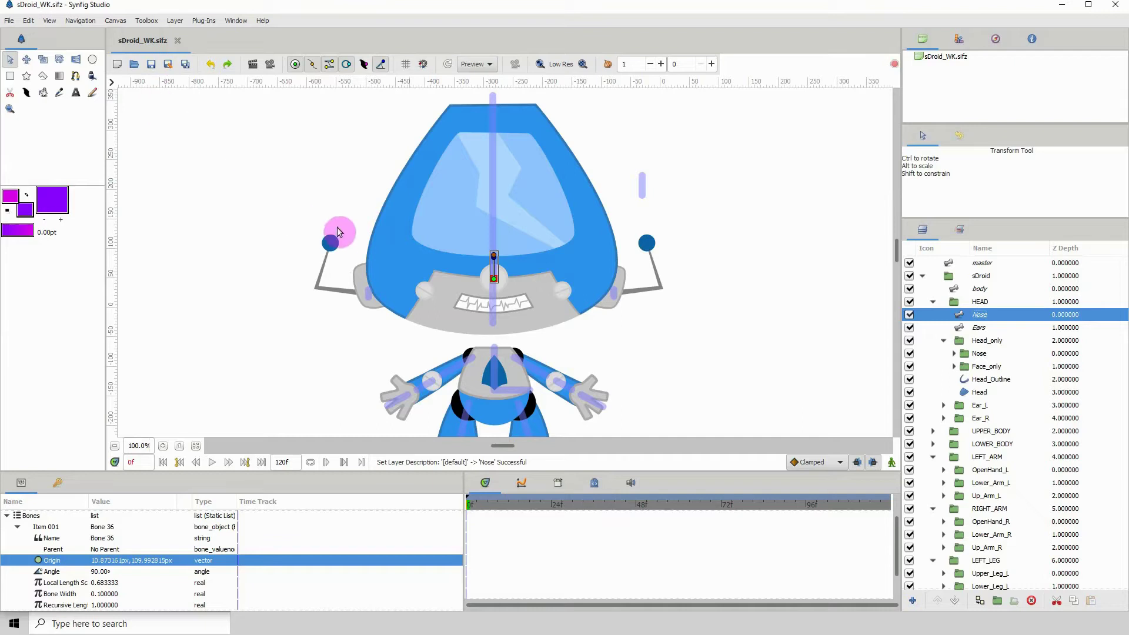
- Show the Keyframes panel, which lists one keyframe at 0f, and turn on animation mode
scroll(344, 212, "right", 2)
scroll(382, 238, "left", 2)
scroll(382, 239, "up", 1)
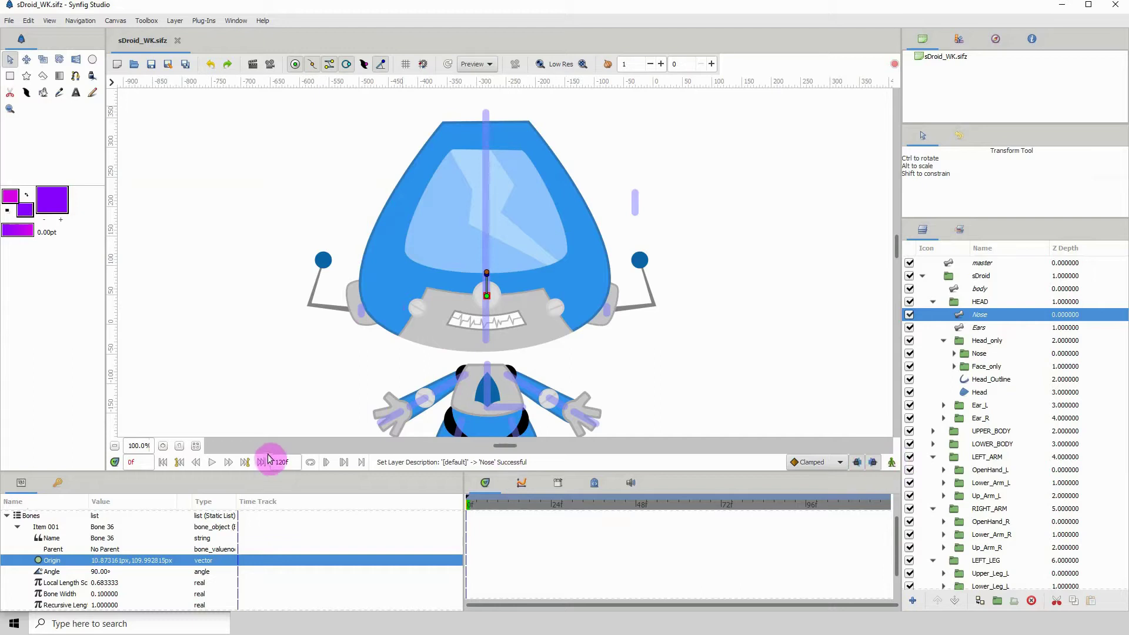
left_click(59, 484)
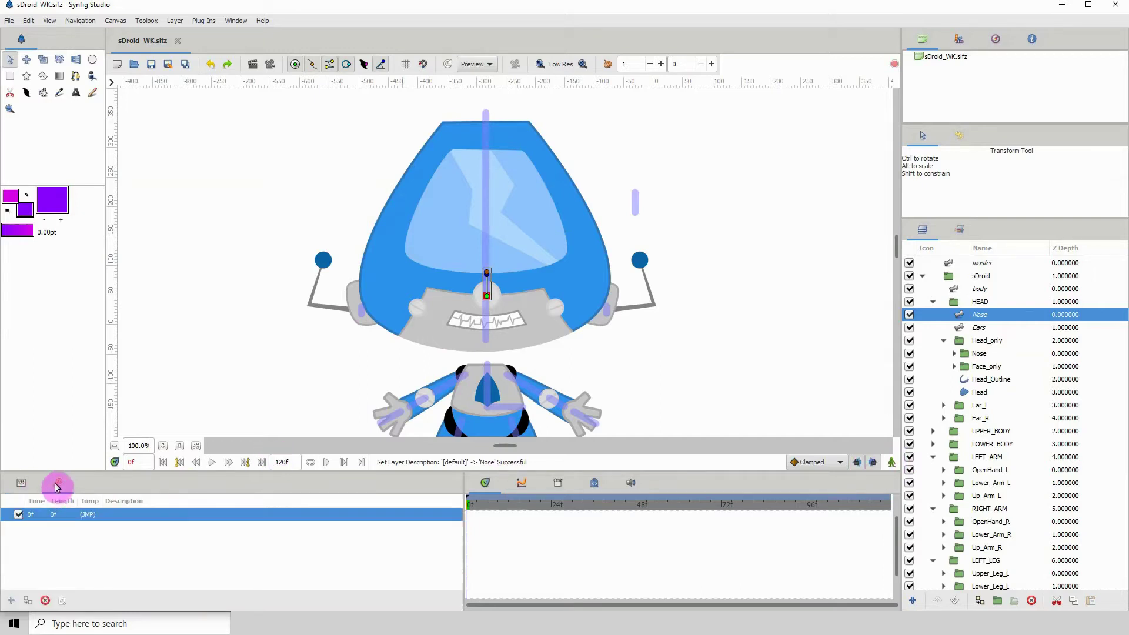
left_click(894, 464)
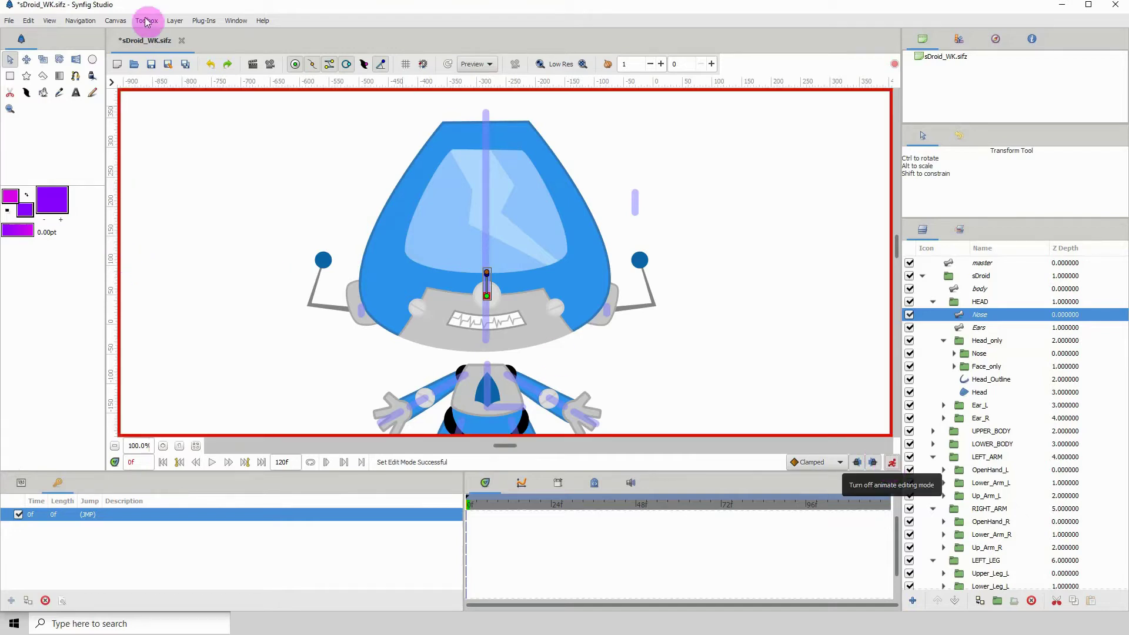
- Save the file, remove the 0f keyframe, and move the time cursor to frame 1
left_click(151, 63)
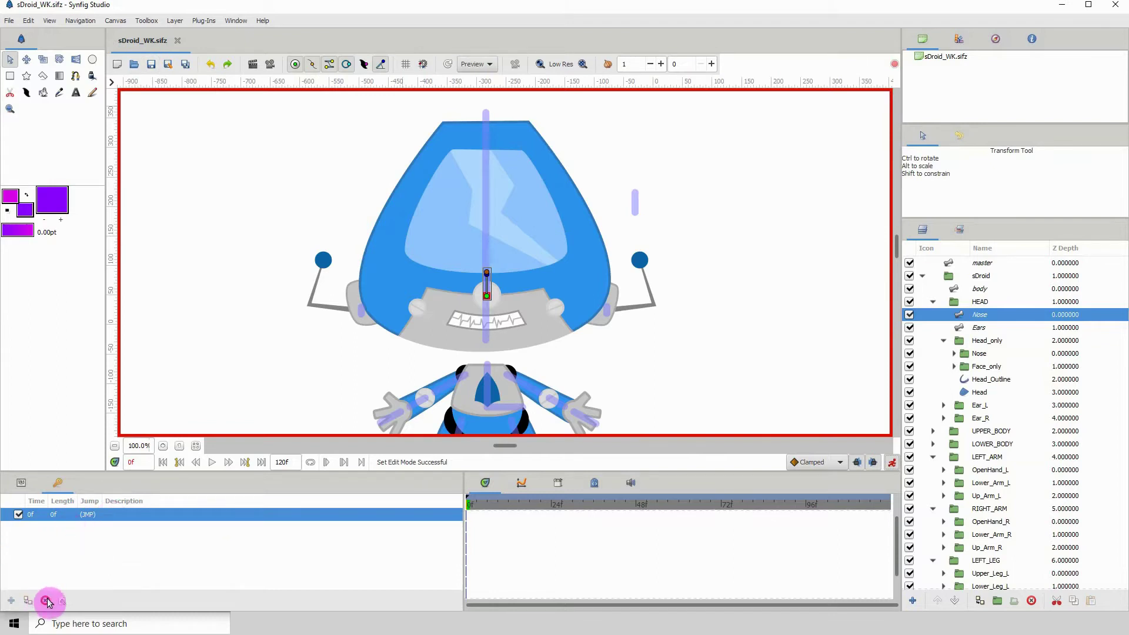
left_click(47, 601)
left_click(473, 506)
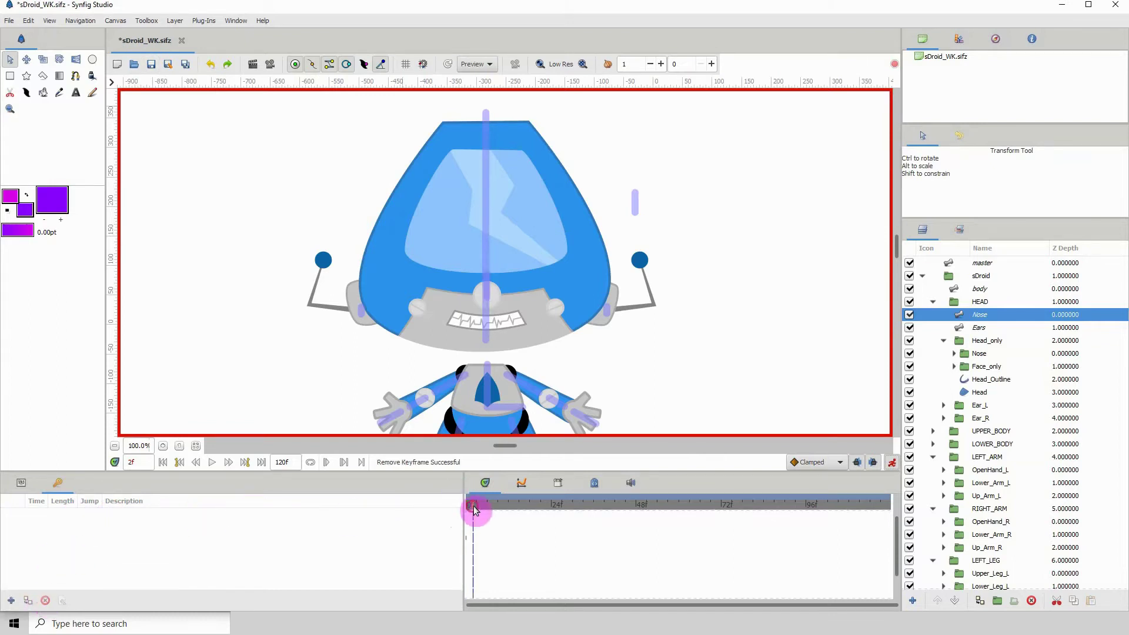
left_click_drag(472, 505, 470, 506)
left_click_drag(433, 317, 341, 326)
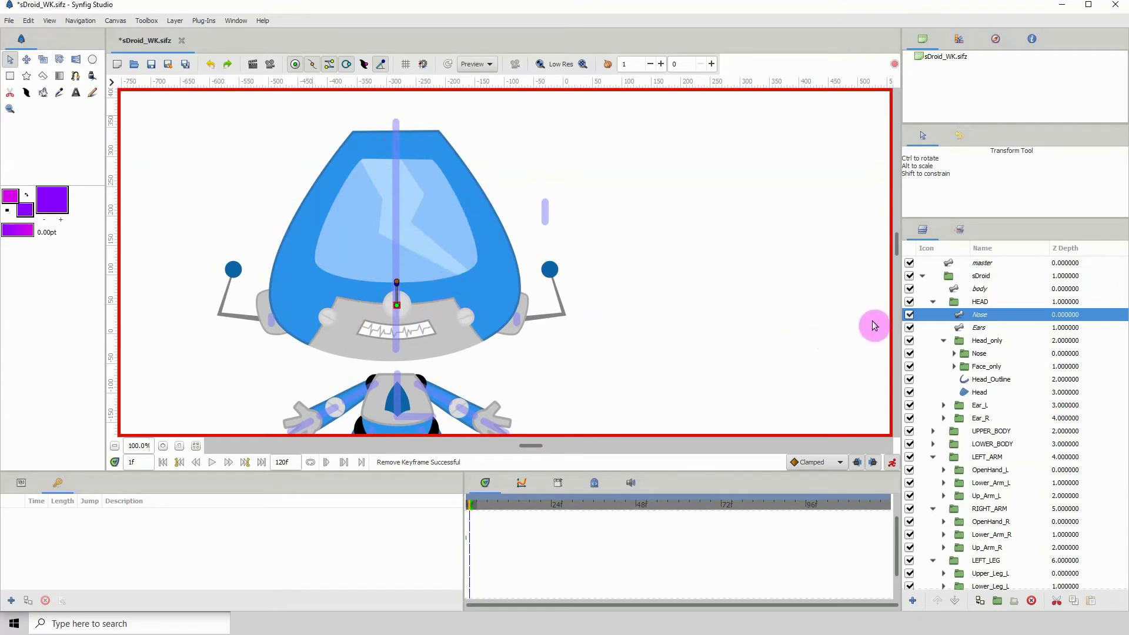
- On the body skeleton, go to frame 12 and turn the head bone right
left_click(546, 222)
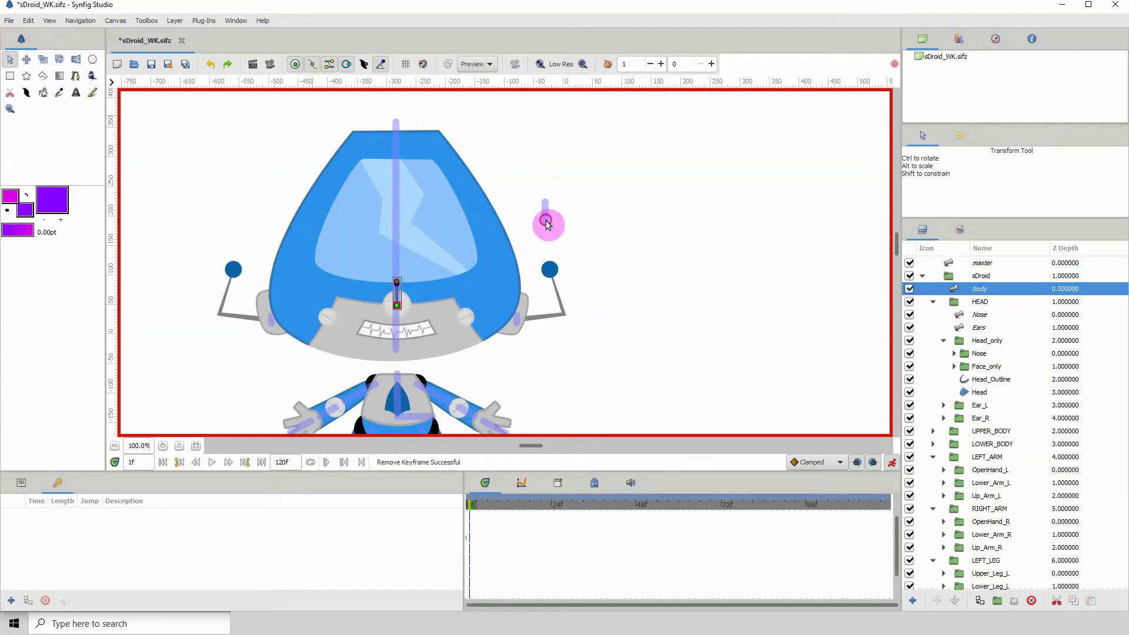
left_click(518, 260)
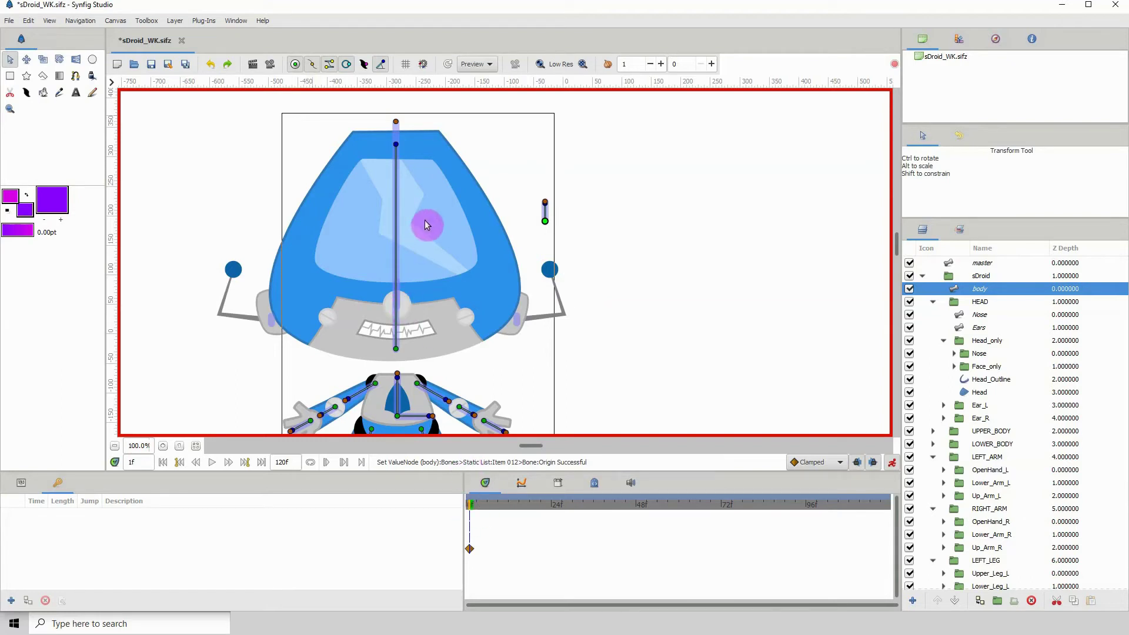
left_click(477, 506)
left_click_drag(500, 509, 512, 506)
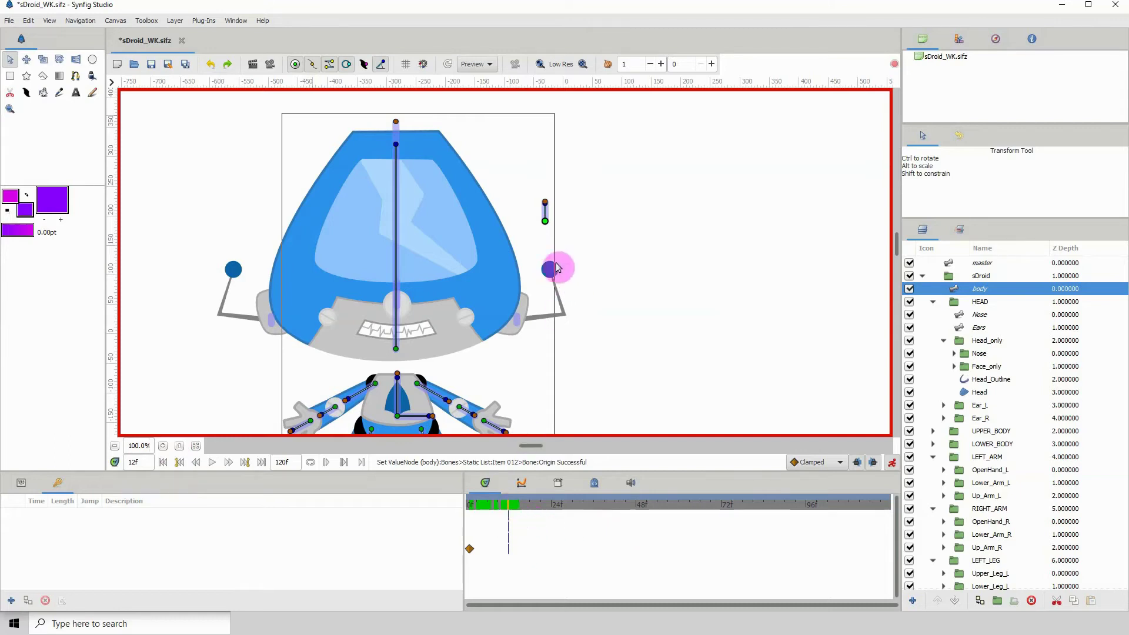
left_click(545, 223)
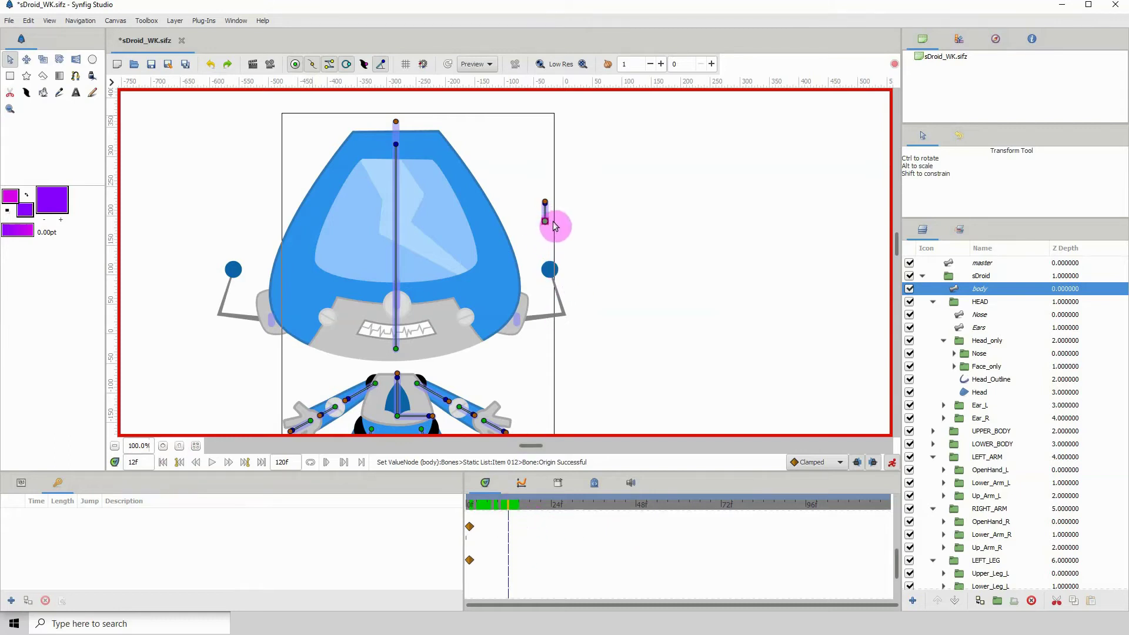
left_click_drag(555, 226, 554, 222)
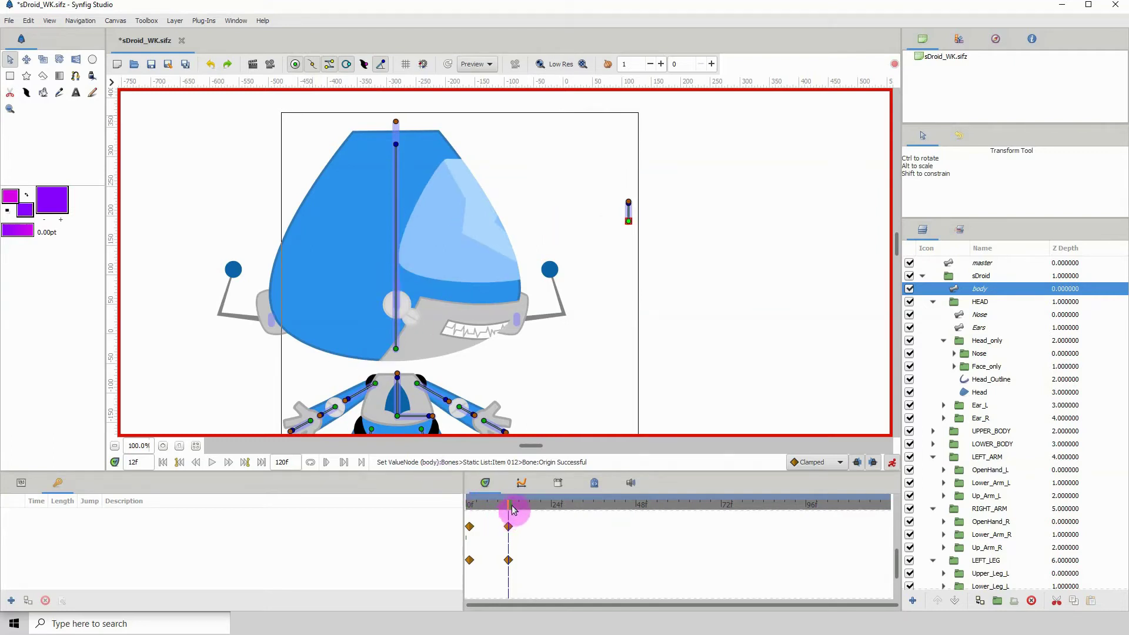
- Go to frame 24 for the back-facing head pose and scrub back to review the turn
left_click_drag(512, 510, 551, 517)
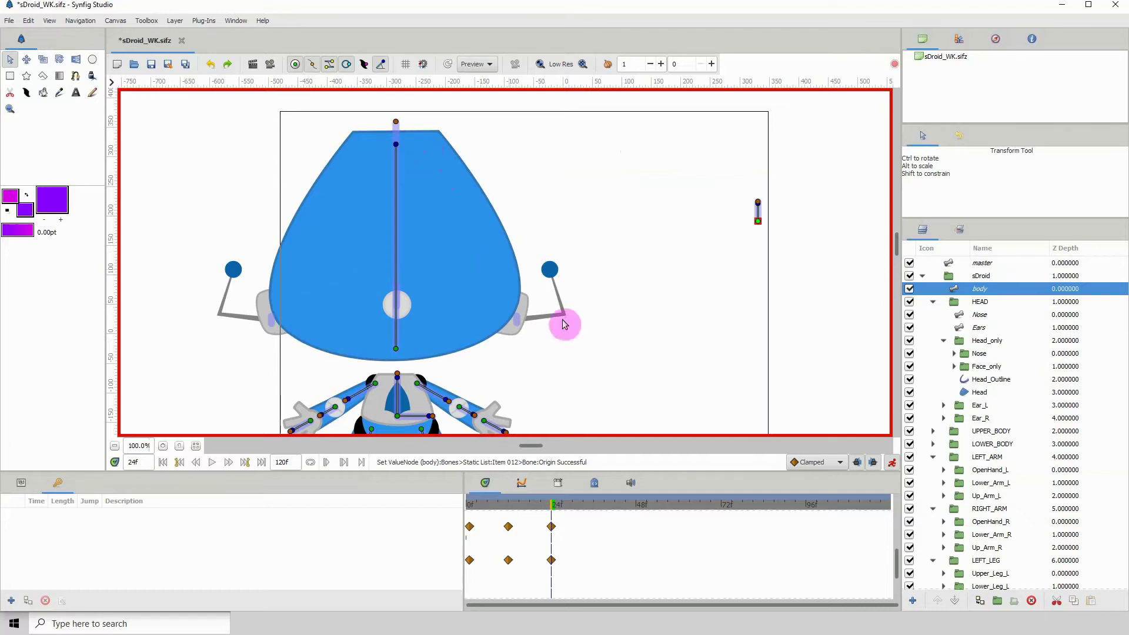
left_click(536, 504)
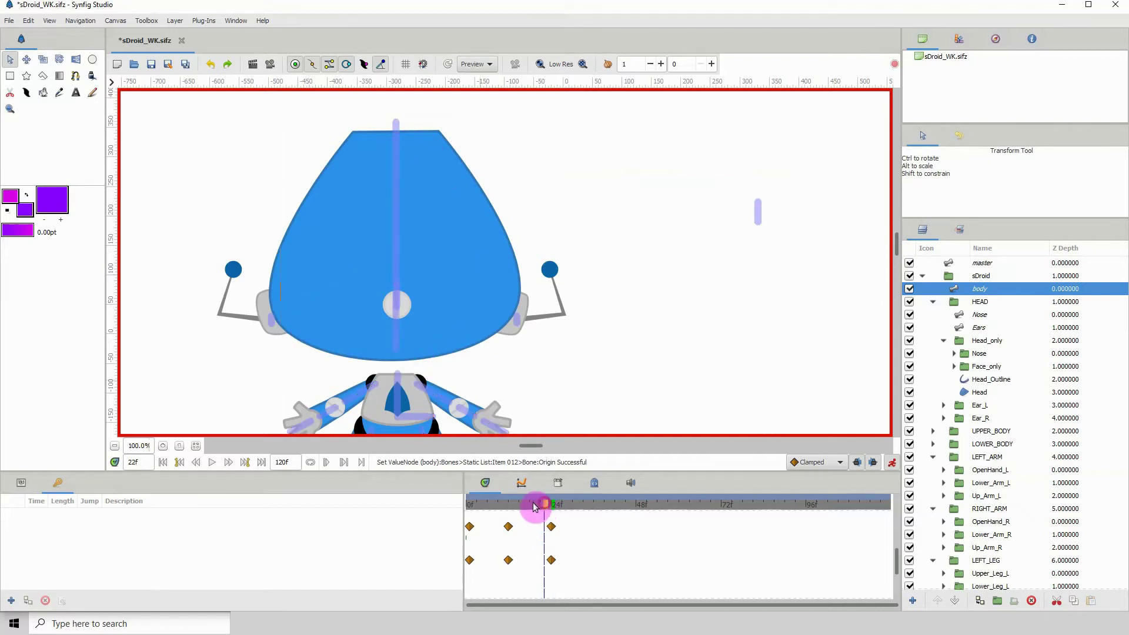
mouse_move(535, 507)
left_mouse_down()
mouse_move(461, 512)
mouse_move(551, 516)
left_mouse_up()
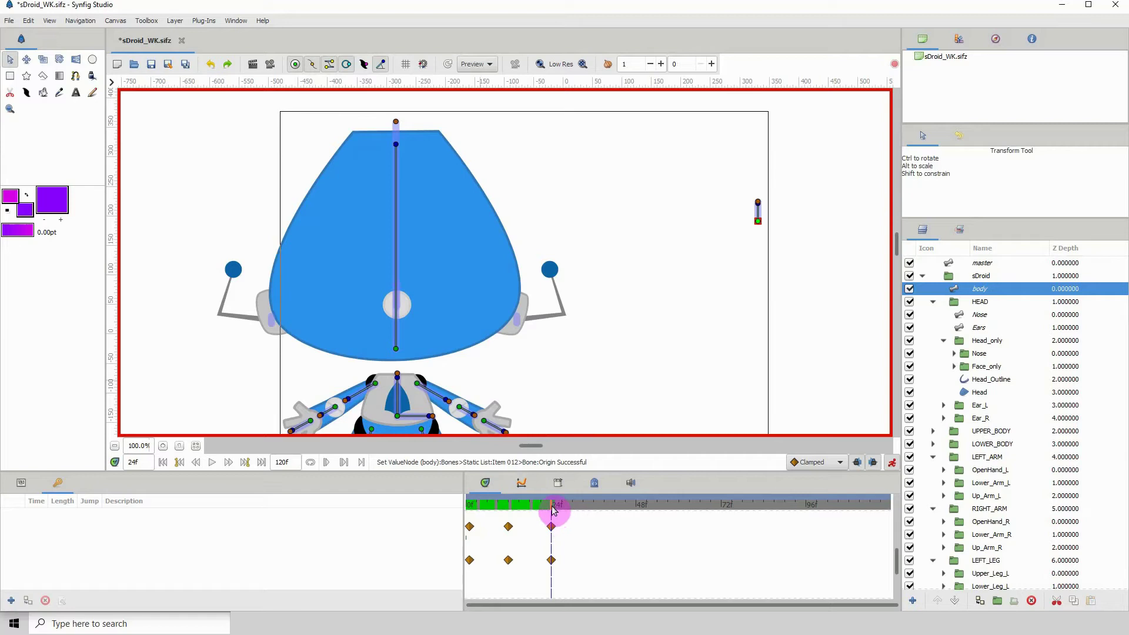
left_click_drag(553, 510, 587, 511)
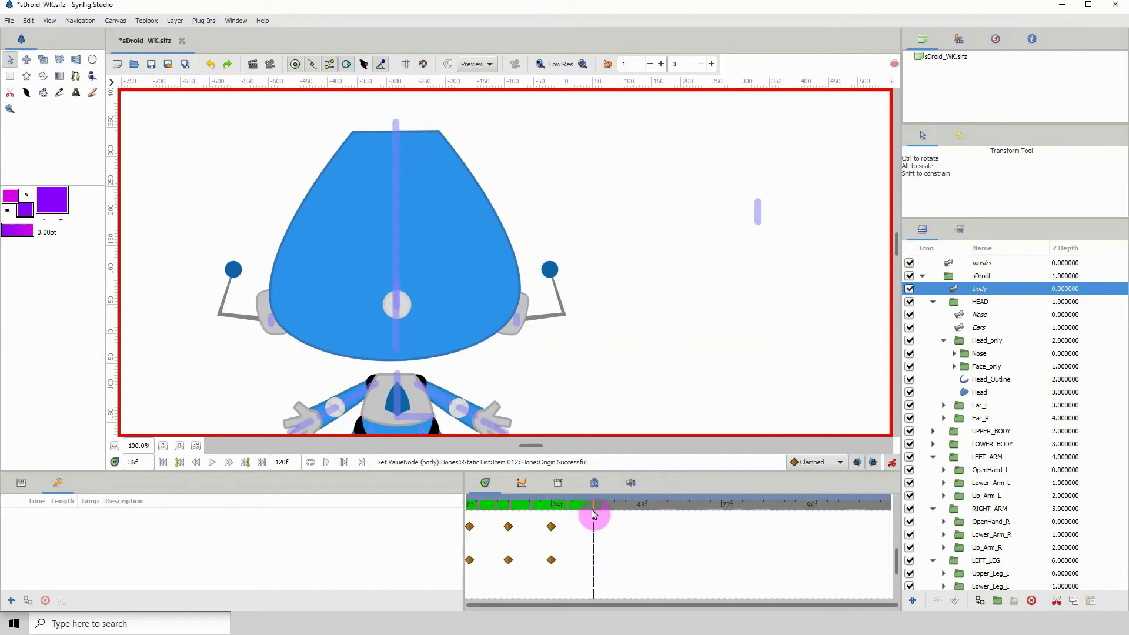
- At frame 36, turn the head so the face shows on the left, then scrub back to review
left_click_drag(591, 509, 592, 509)
left_click(755, 221)
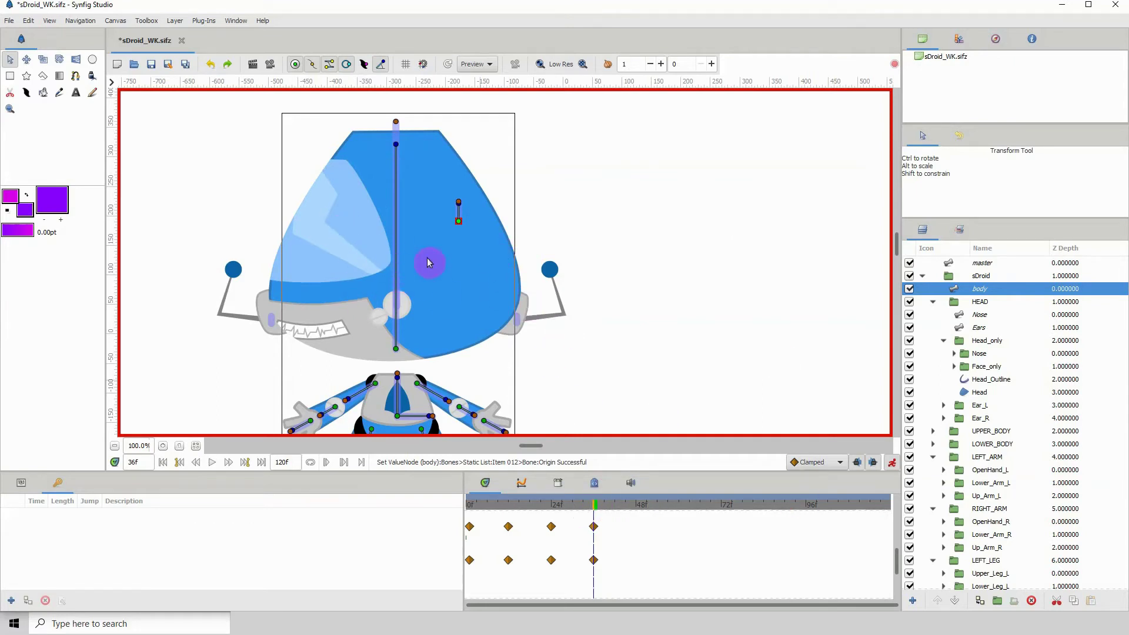
left_click(585, 506)
mouse_move(585, 510)
left_mouse_down()
mouse_move(570, 513)
mouse_move(582, 507)
left_mouse_up()
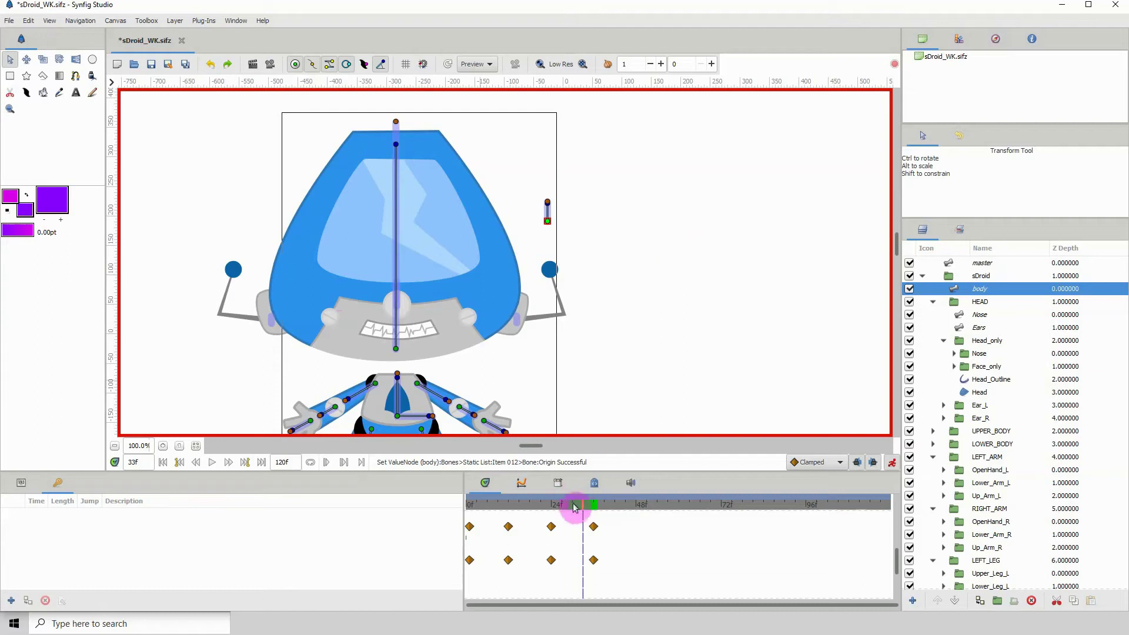
- At frame 35, push the head turn further left and scrub back to check it
left_click(595, 509)
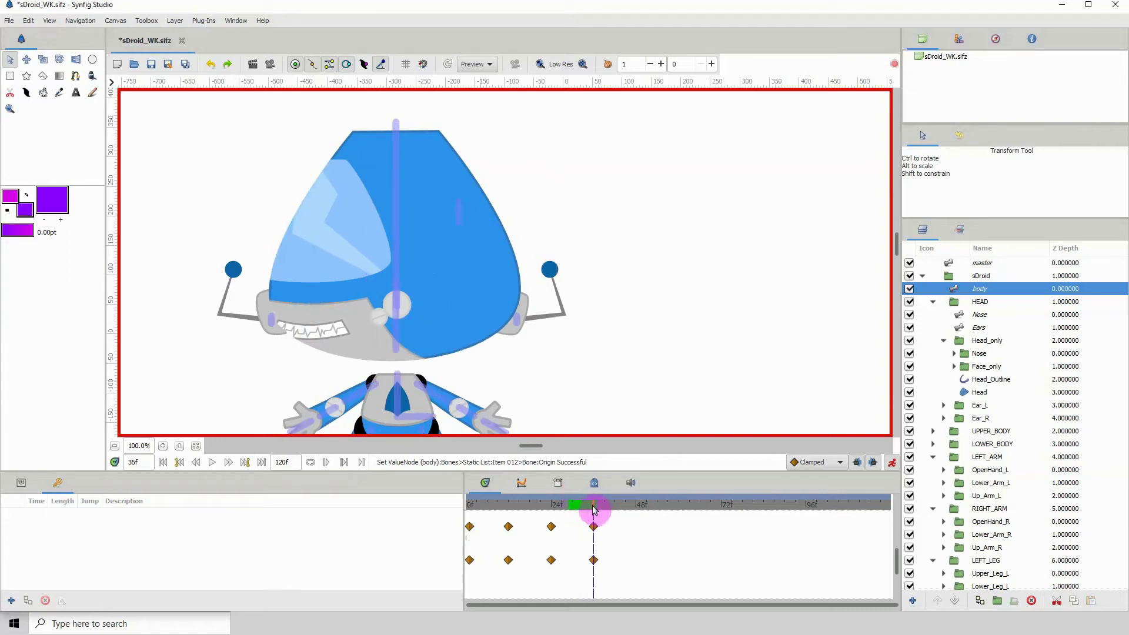
left_click_drag(595, 509, 594, 510)
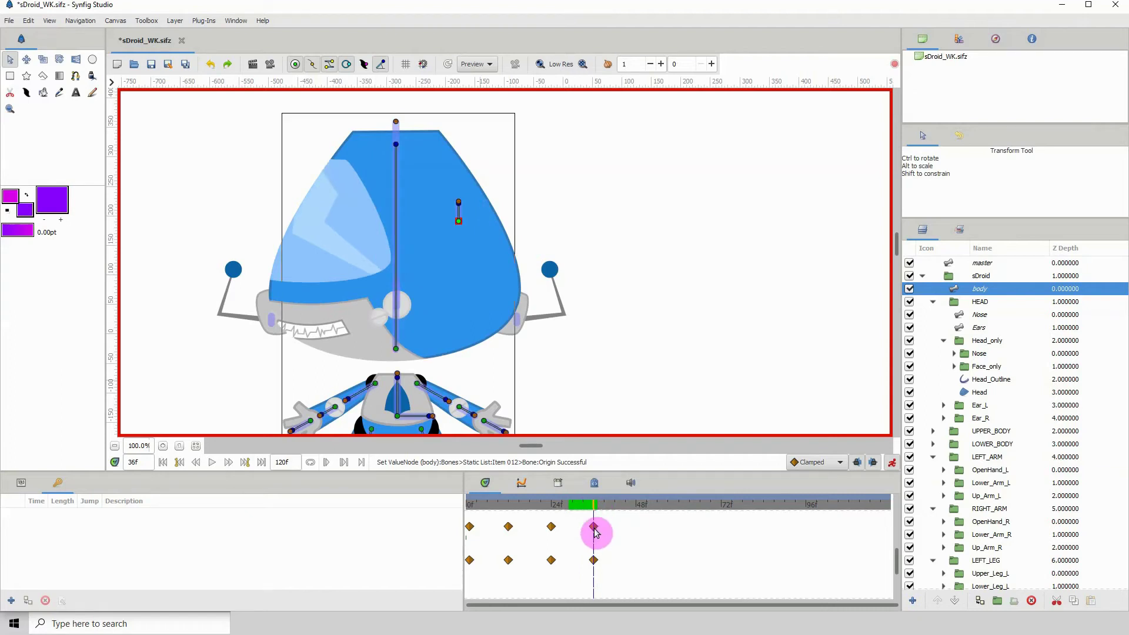
key("ctrl+comma")
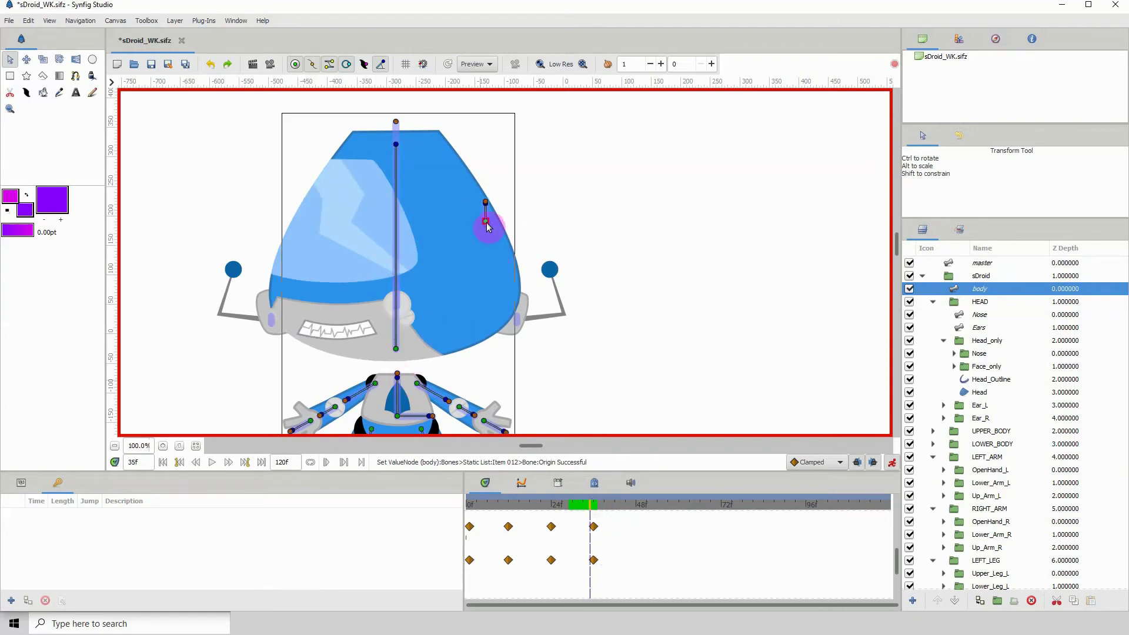
left_click_drag(486, 222, 486, 222)
left_click(600, 516)
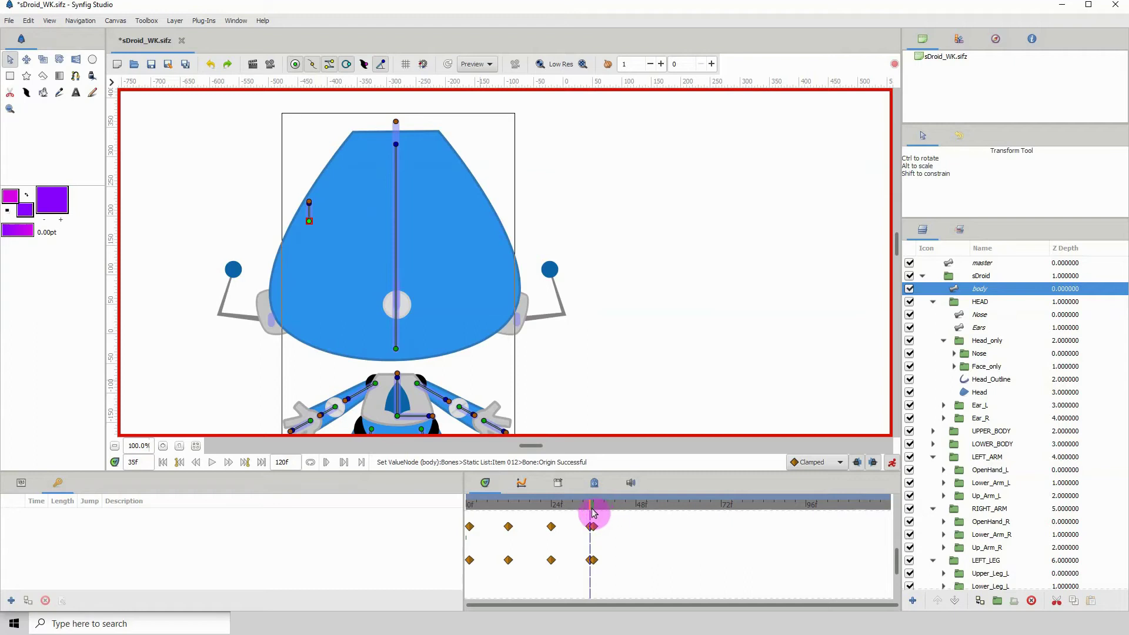
mouse_move(593, 513)
left_mouse_down()
mouse_move(557, 511)
mouse_move(635, 528)
mouse_move(570, 509)
mouse_move(537, 516)
mouse_move(587, 527)
mouse_move(555, 528)
mouse_move(551, 508)
mouse_move(615, 513)
mouse_move(635, 525)
mouse_move(506, 511)
mouse_move(584, 511)
left_mouse_up()
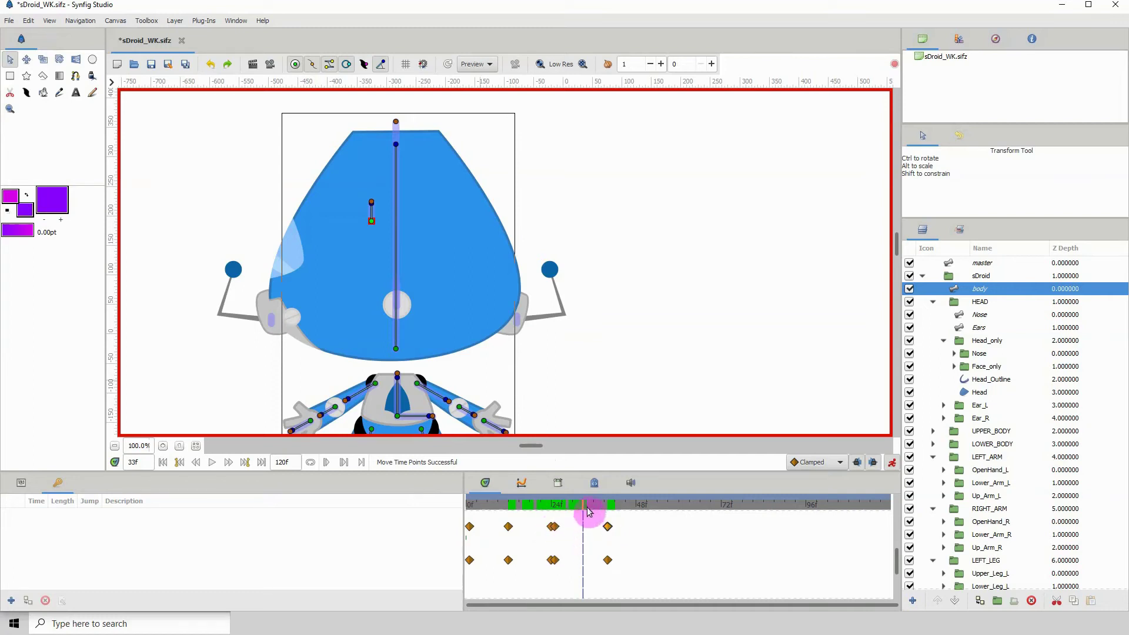
- Move the late head waypoints onto frame 36, preview playback, then pose the head at frame 48
left_click_drag(582, 511, 594, 511)
left_click_drag(607, 526, 594, 532)
key("Home")
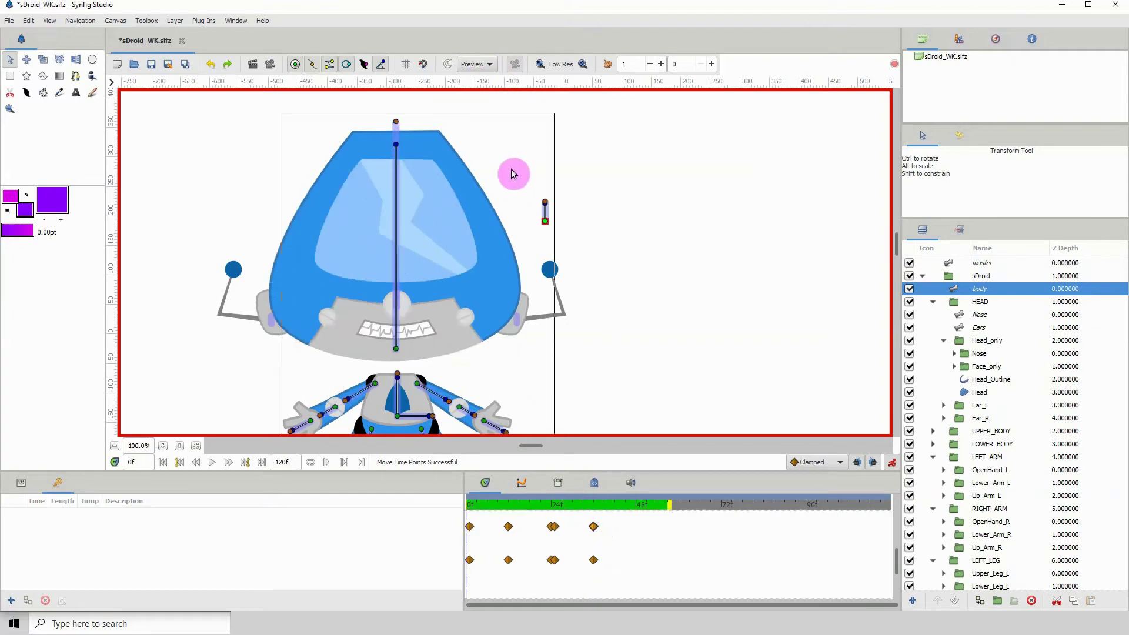
key("space")
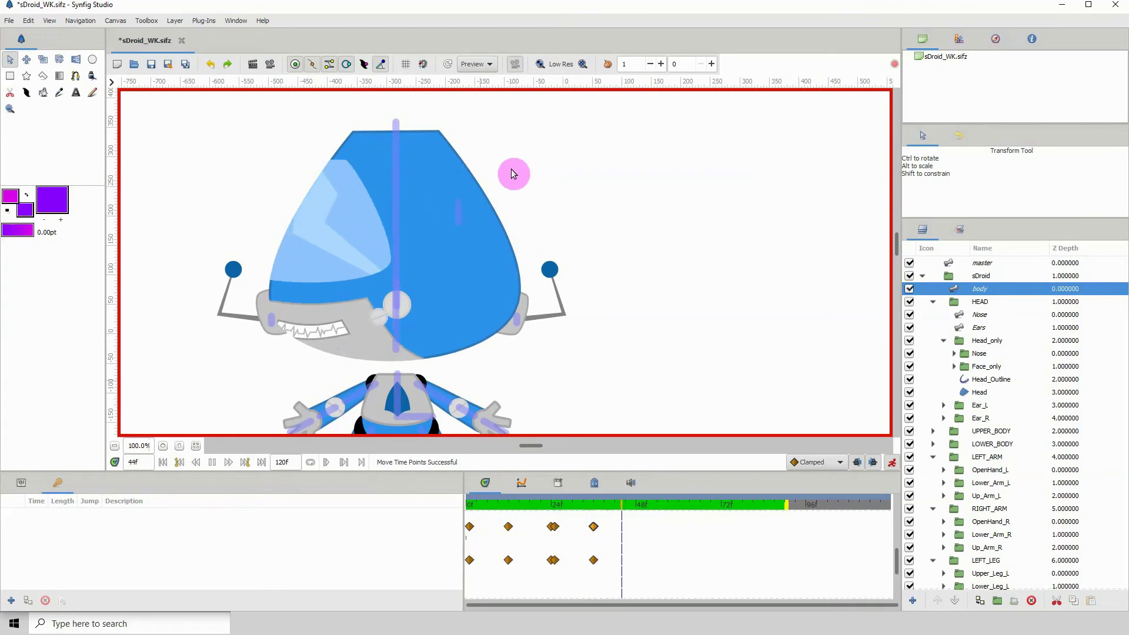
key("space")
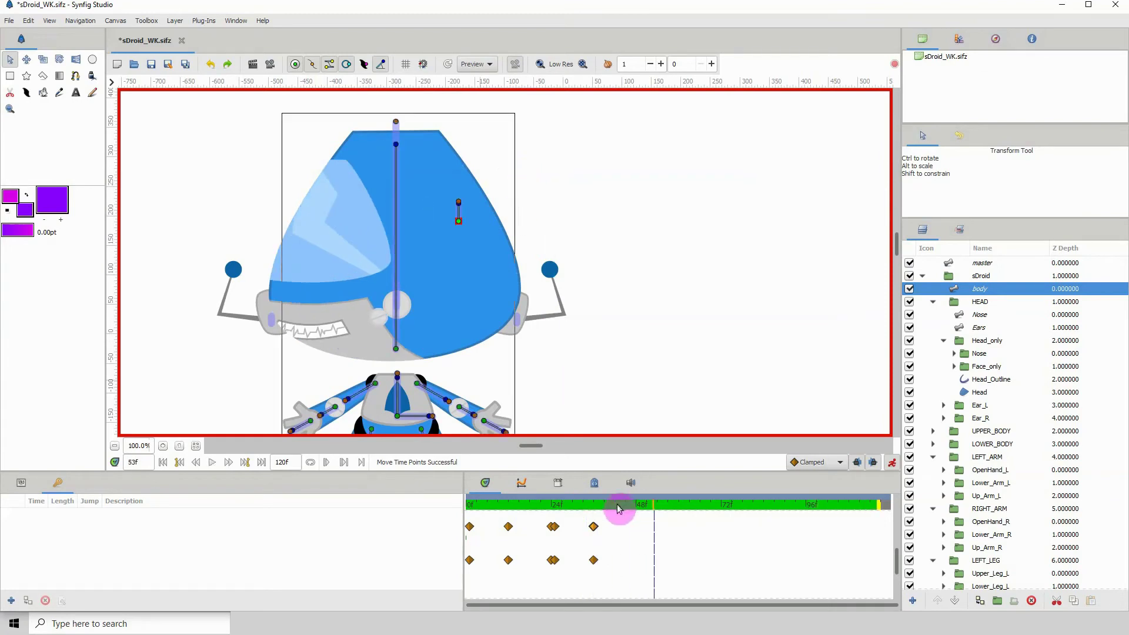
left_click_drag(575, 504, 637, 523)
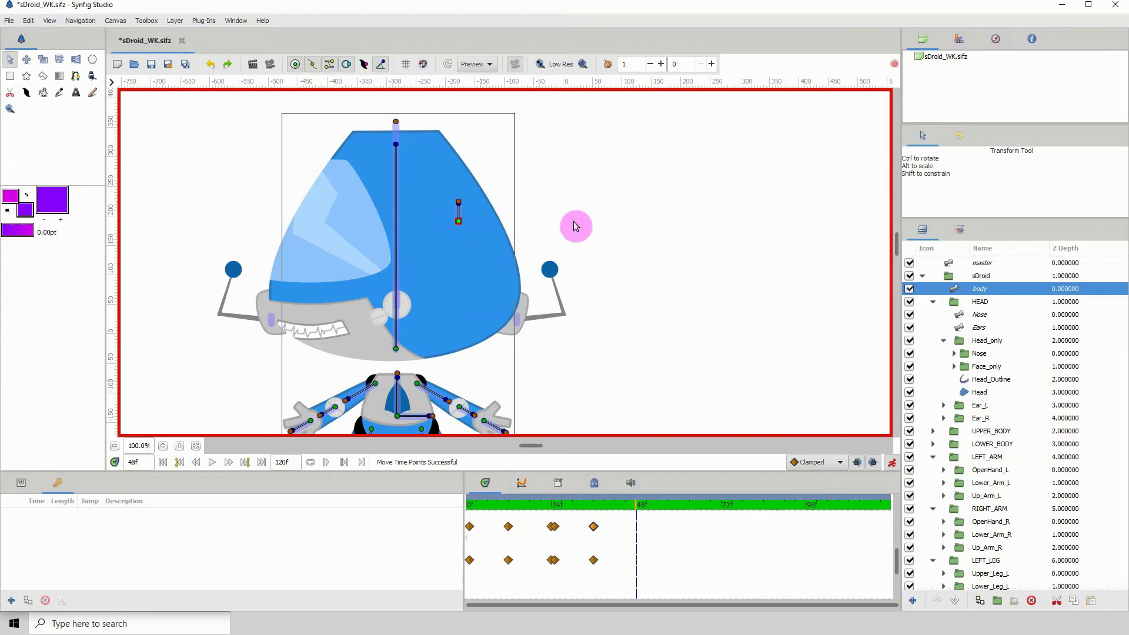
left_click_drag(459, 221, 477, 221)
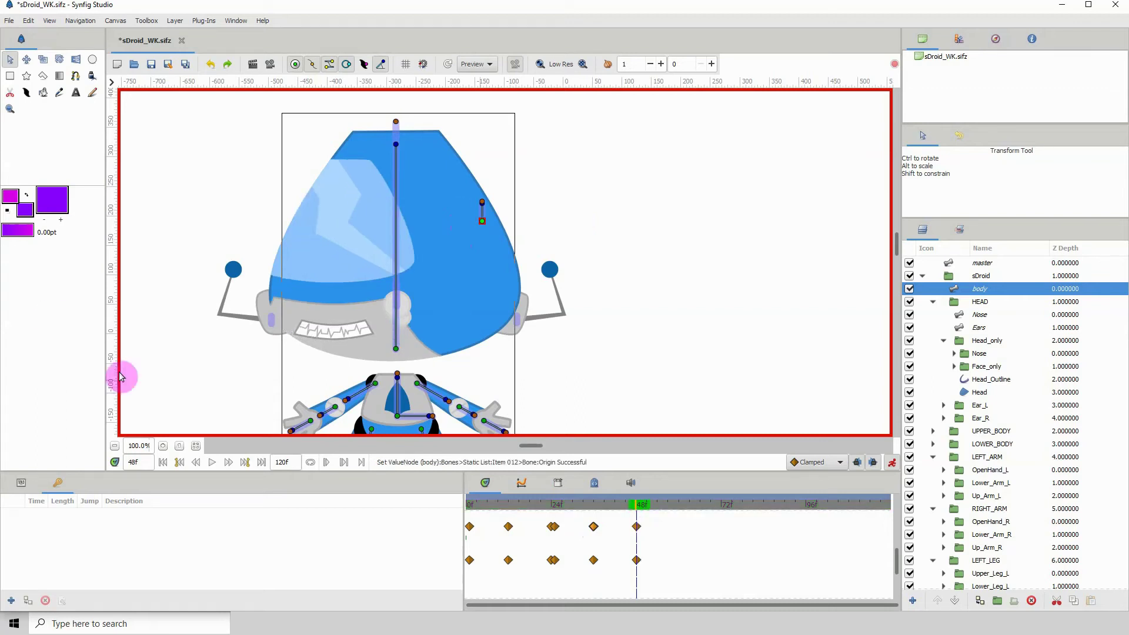
- Copy the frame-0 head pose to frame 48 and play the head-turn cycle from the start
right_click(471, 537)
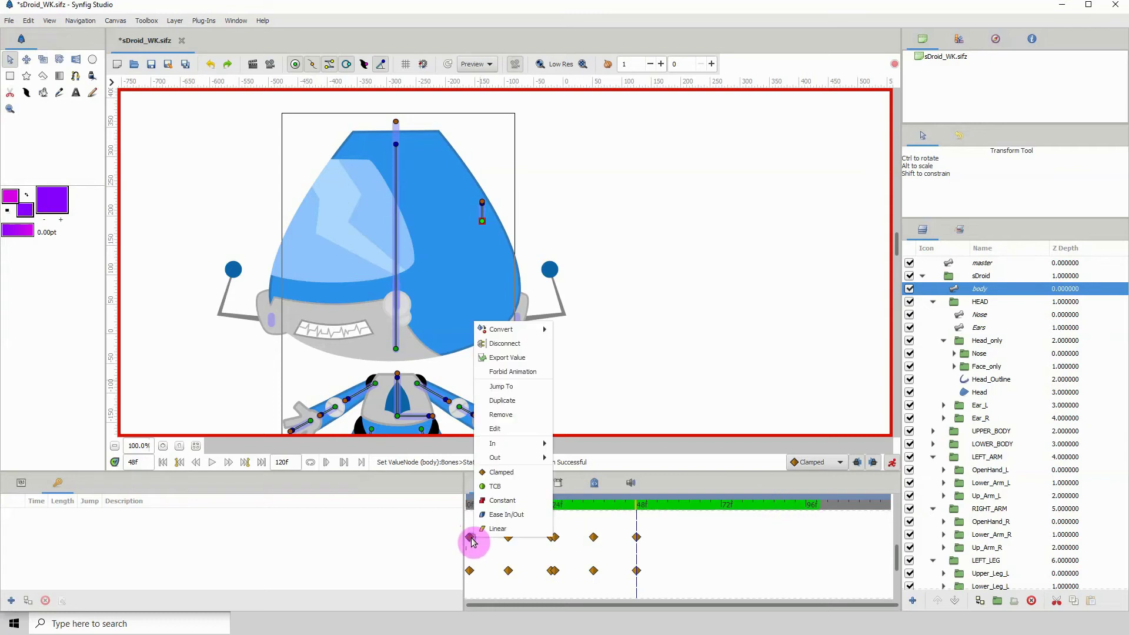
left_click(509, 404)
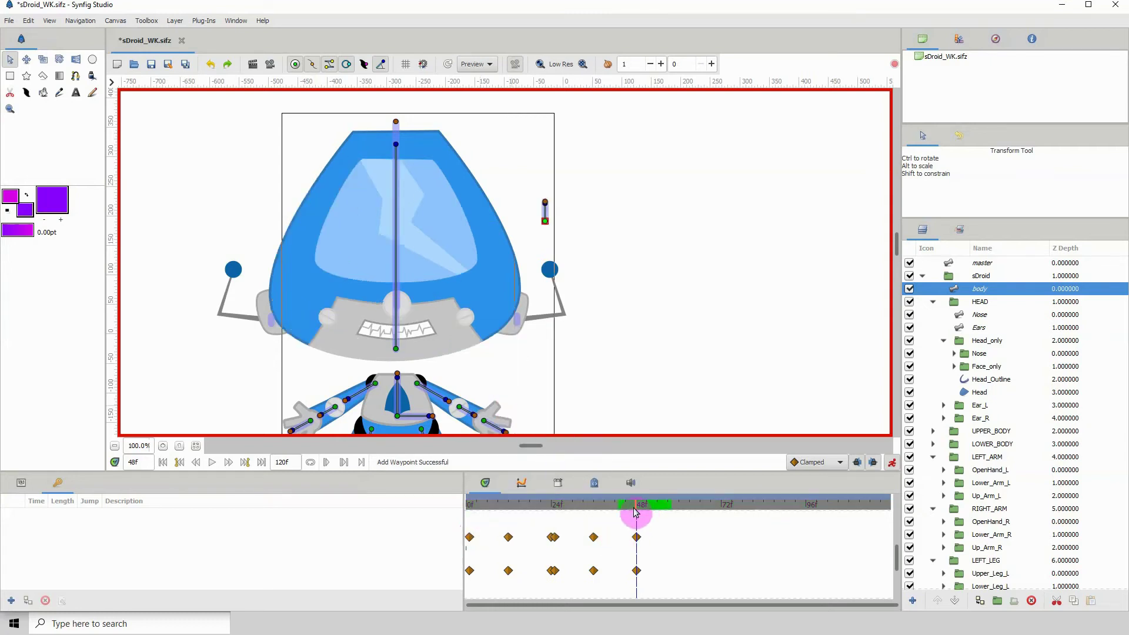
left_click_drag(631, 509, 453, 509)
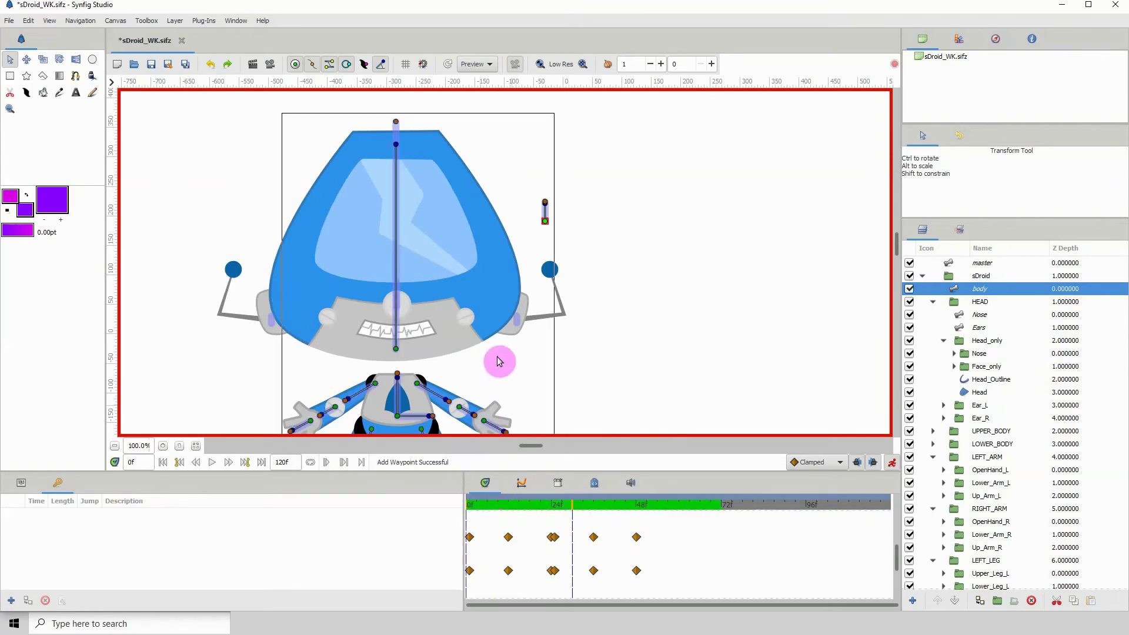
key("space")
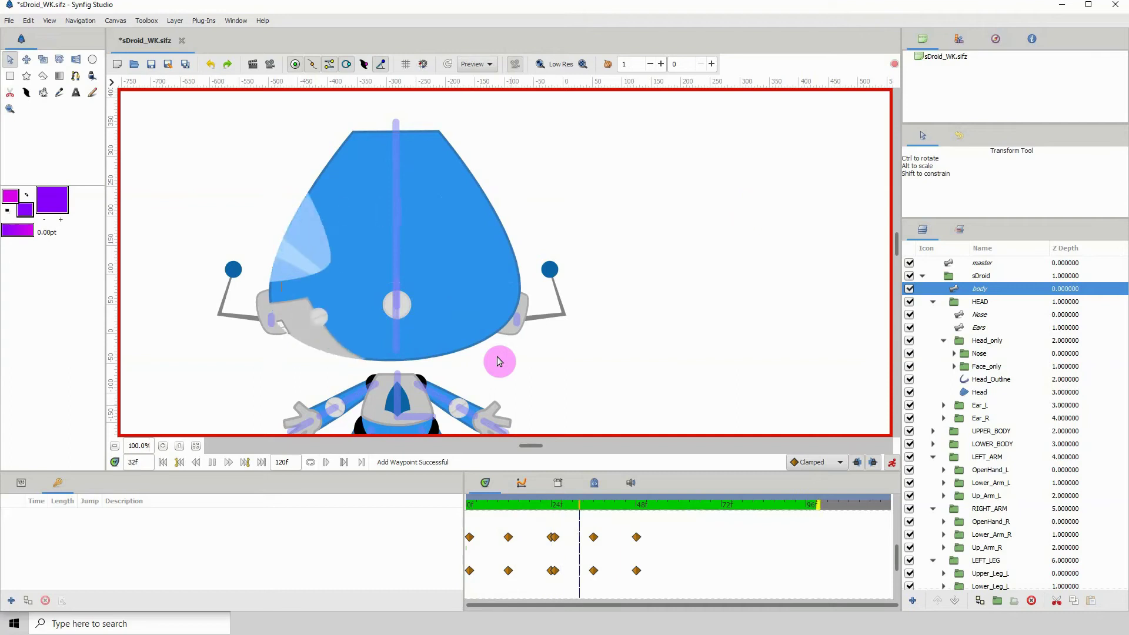
key("space")
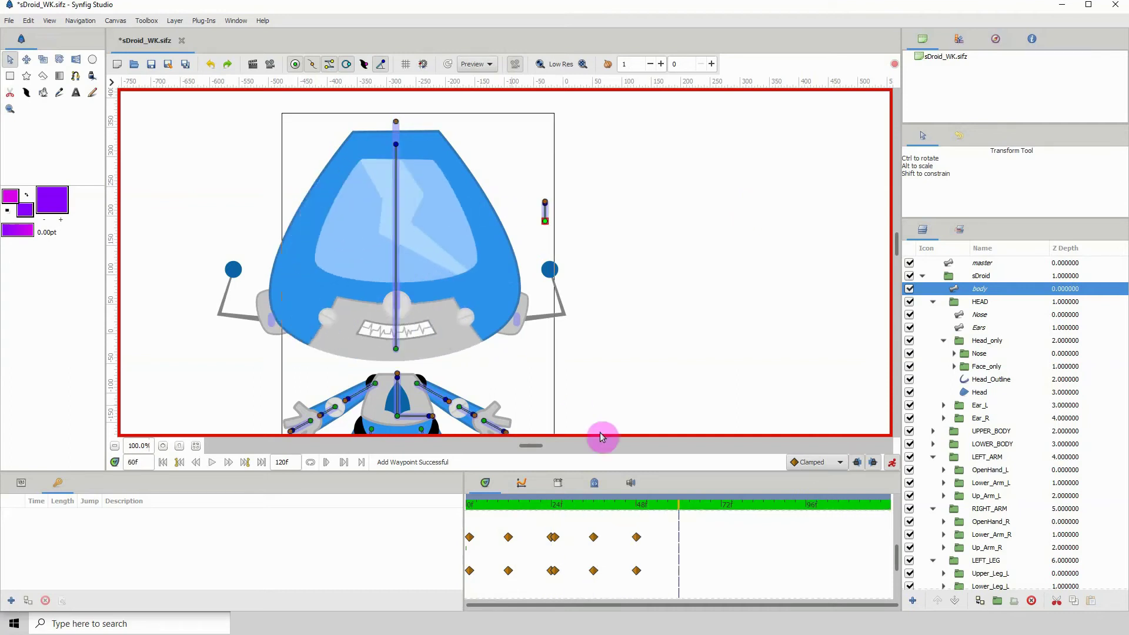
- Replay the animation, save sDroid_WK.sifz, and scrub back through the head turn
left_click_drag(544, 511, 391, 511)
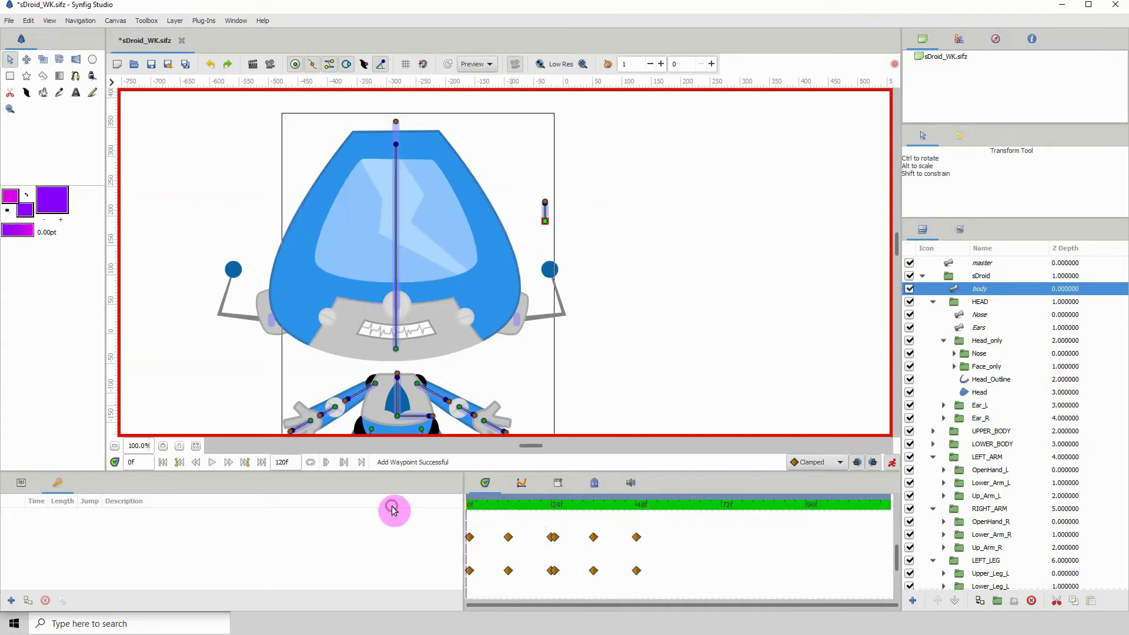
key("space")
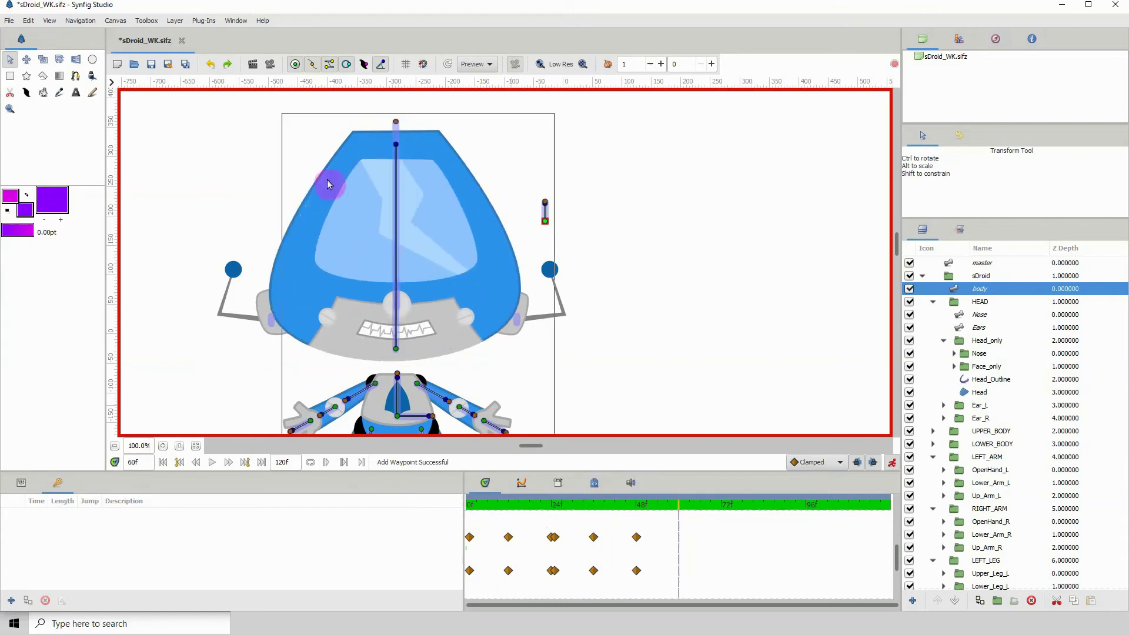
left_click(151, 66)
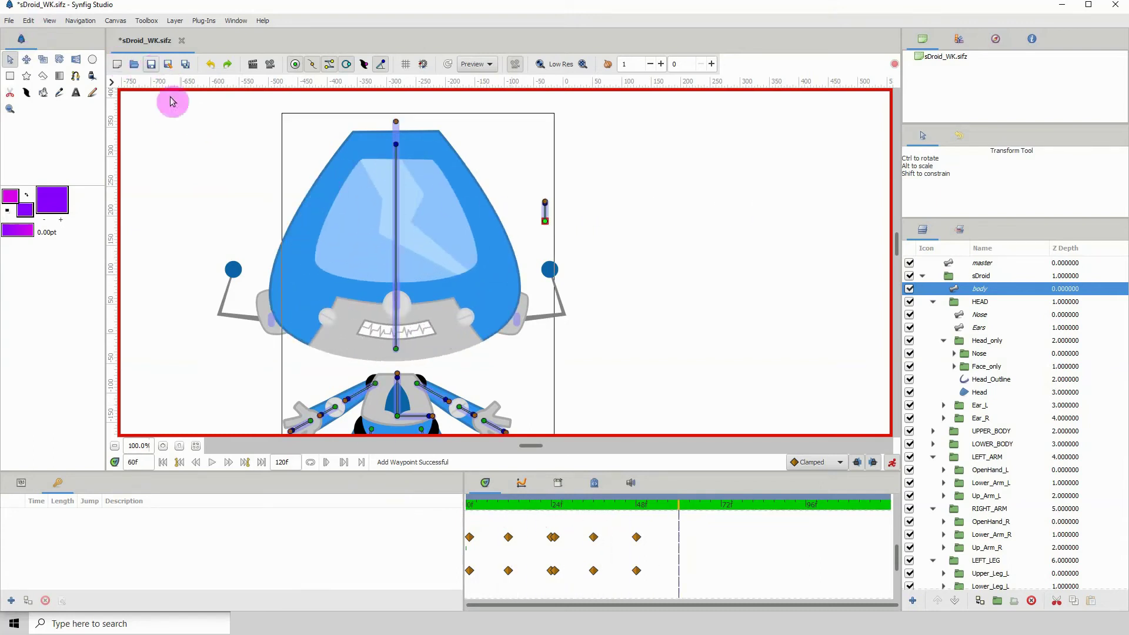
left_click_drag(617, 510, 471, 544)
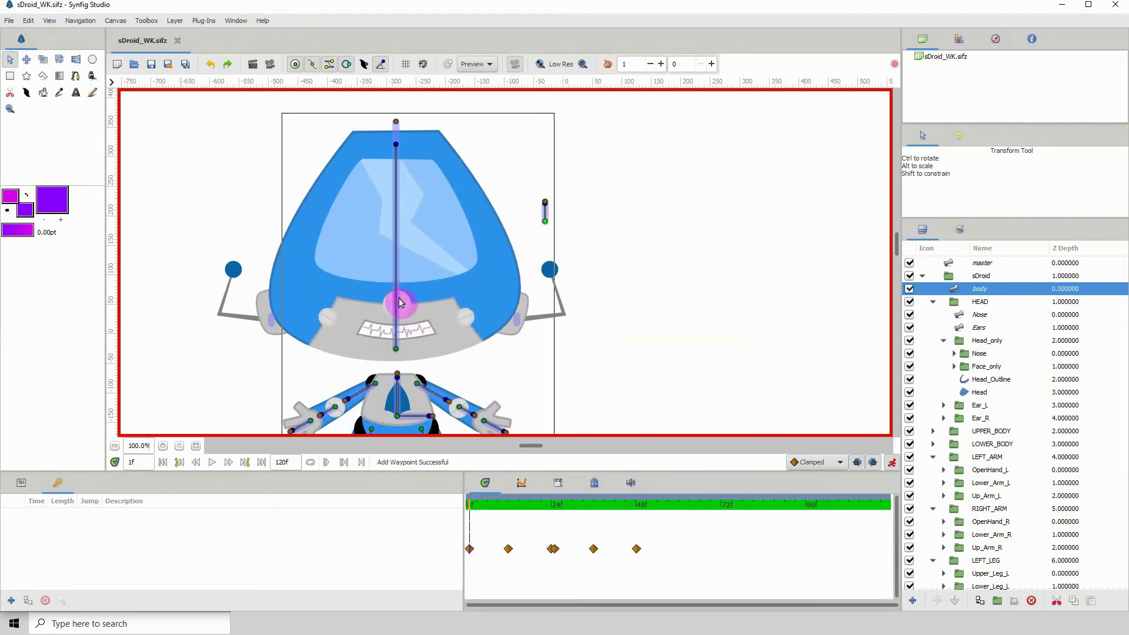
- Key the Nose bone at frame 1, then at frame 12 shift its origin right onto the turned nose
left_click(978, 315)
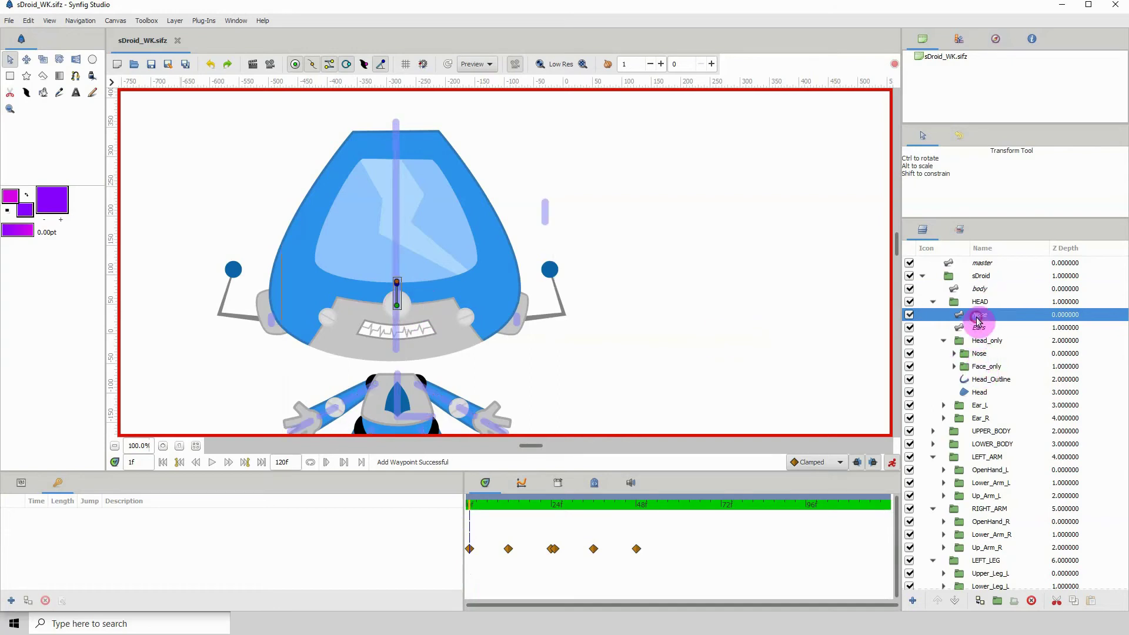
left_click(471, 311)
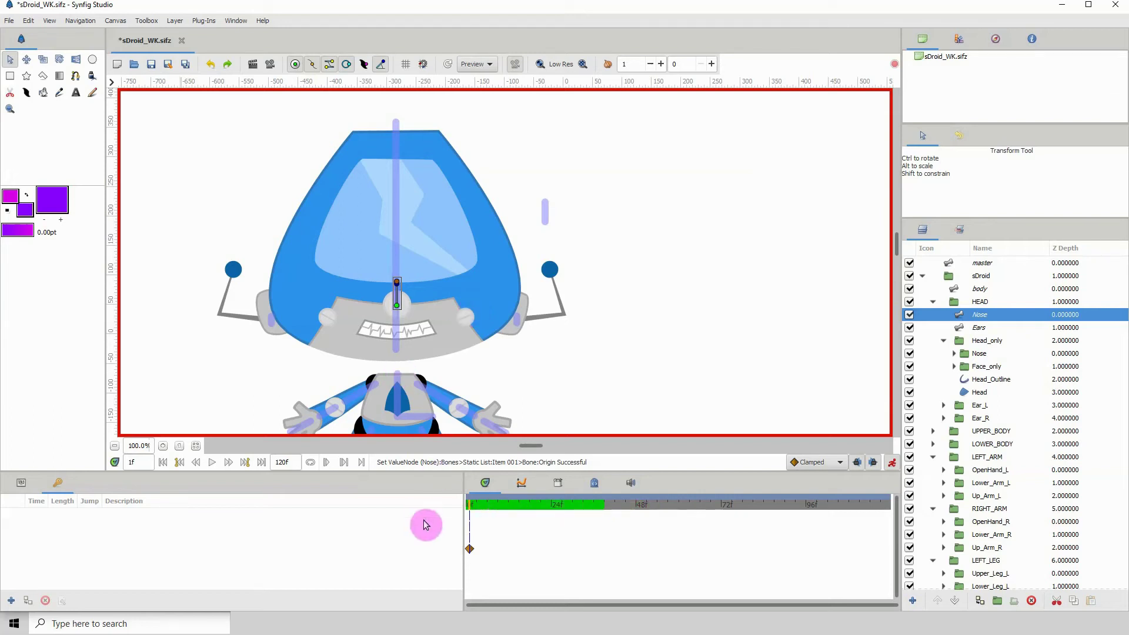
left_click(134, 464)
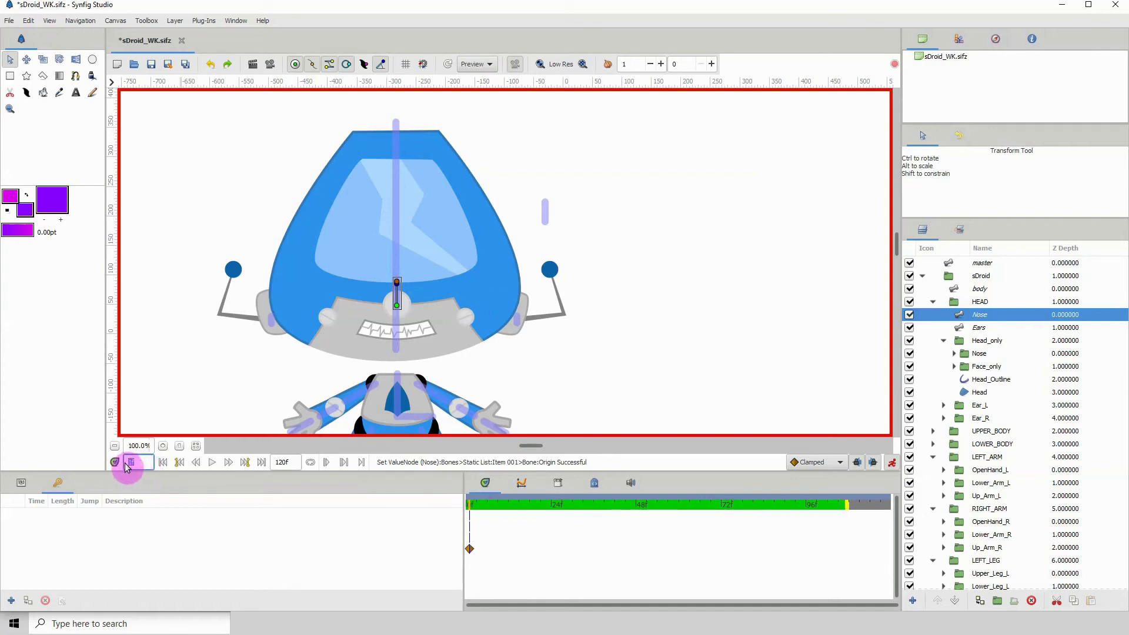
type("12")
key("Return")
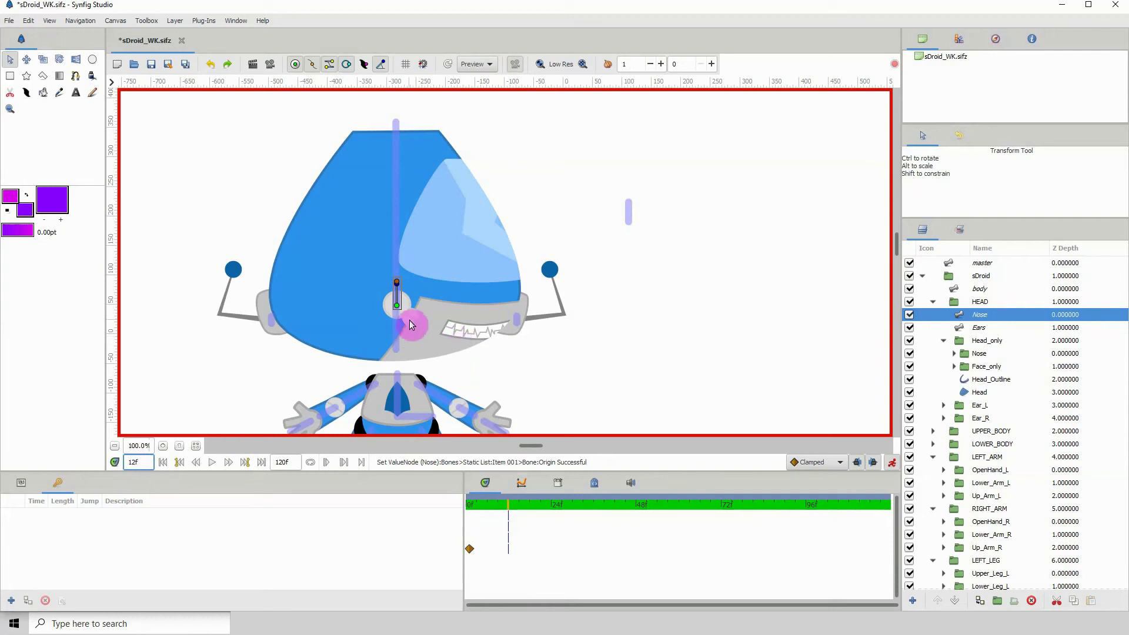
left_click(397, 307)
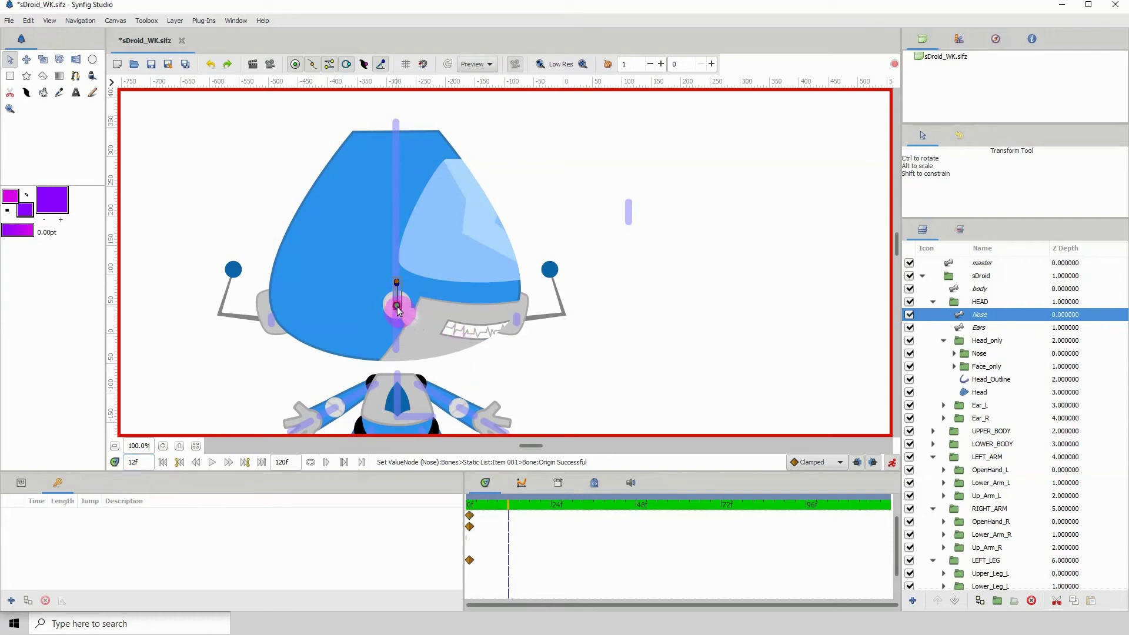
left_click_drag(396, 307, 402, 305)
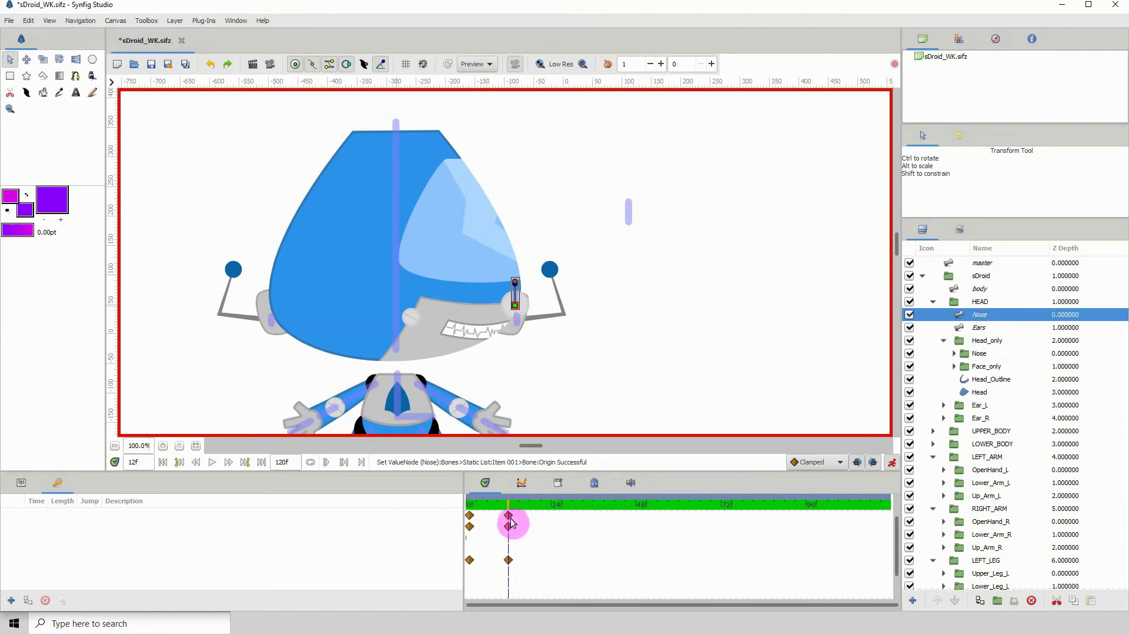
left_click(979, 290)
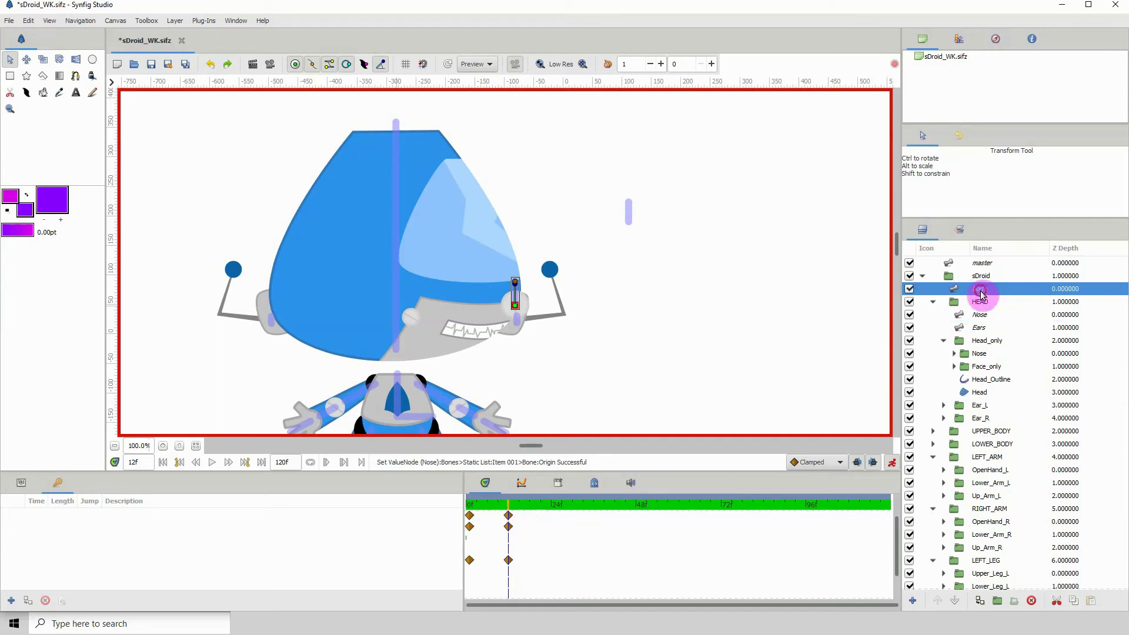
- Scrub from frame 25 back to frame 19, checking the nose against the head turn
left_click(556, 506)
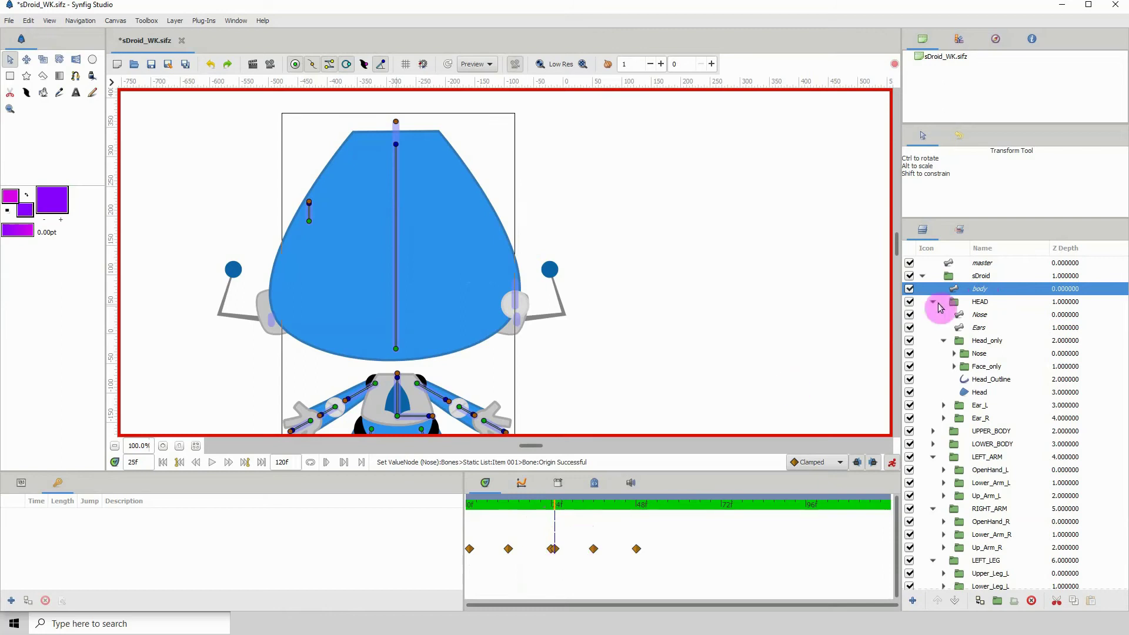
left_click(981, 316)
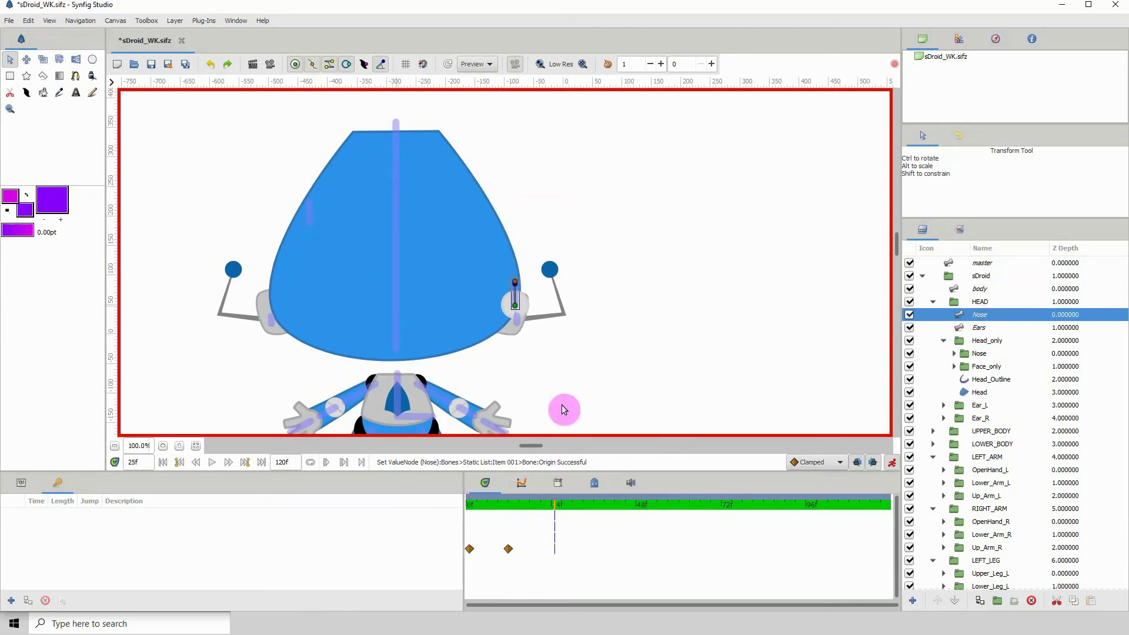
left_click(979, 288)
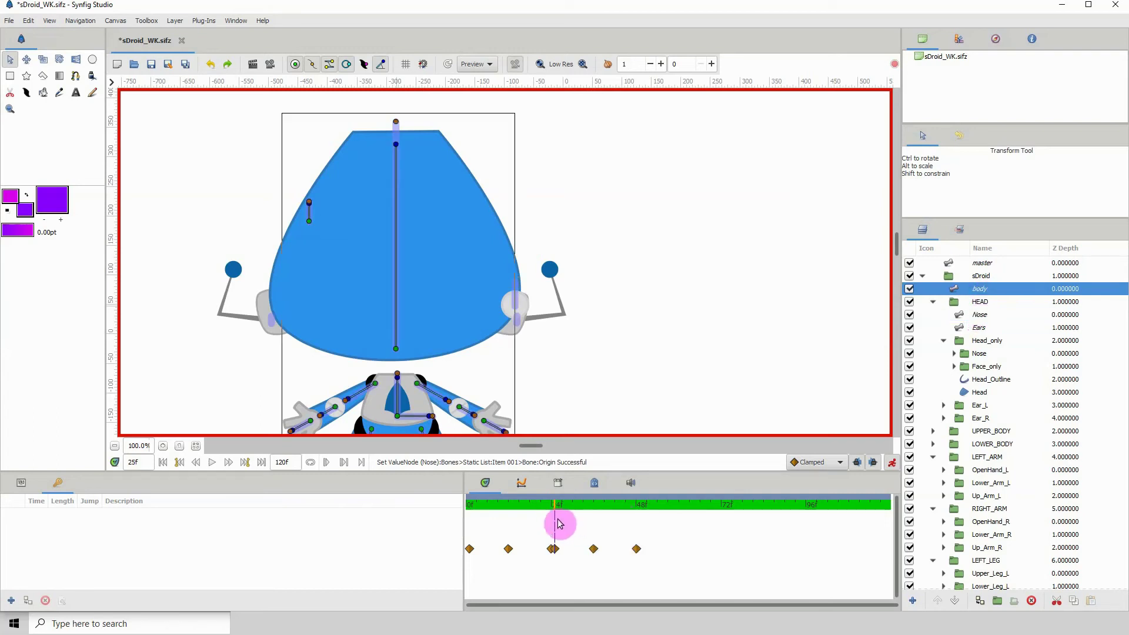
left_click_drag(554, 509, 553, 512)
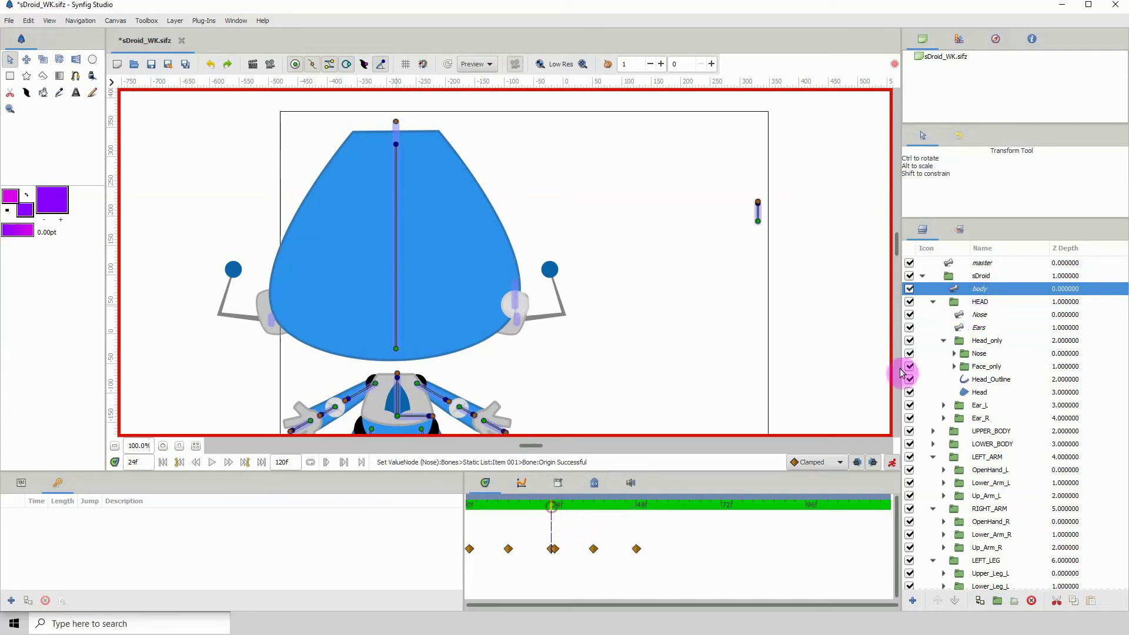
left_click(976, 315)
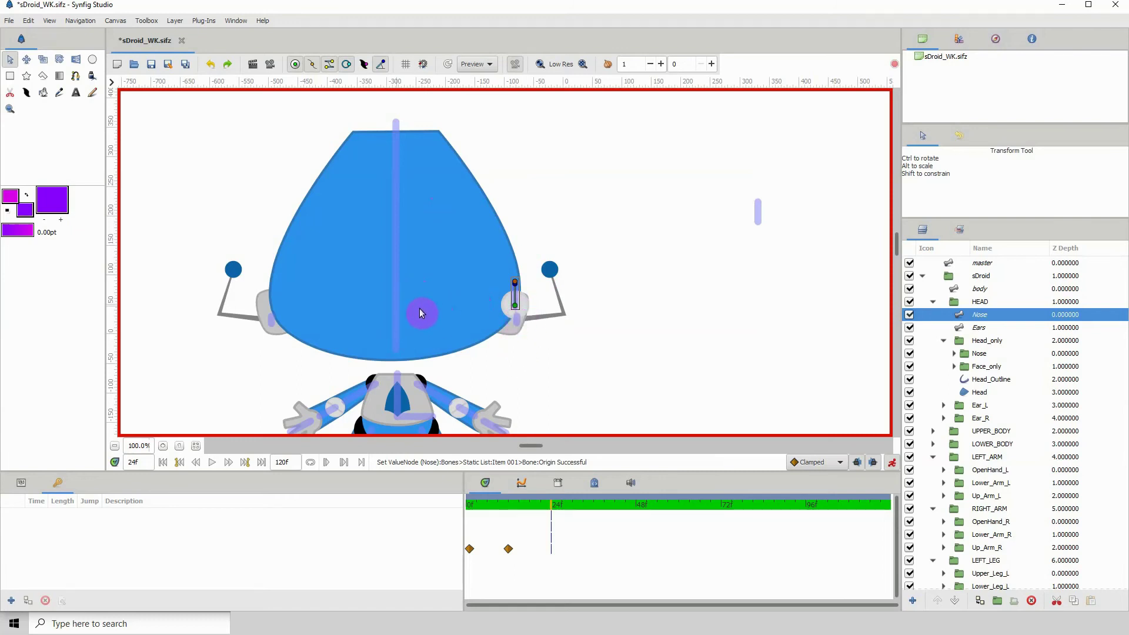
left_click(546, 507)
left_click_drag(546, 507, 508, 507)
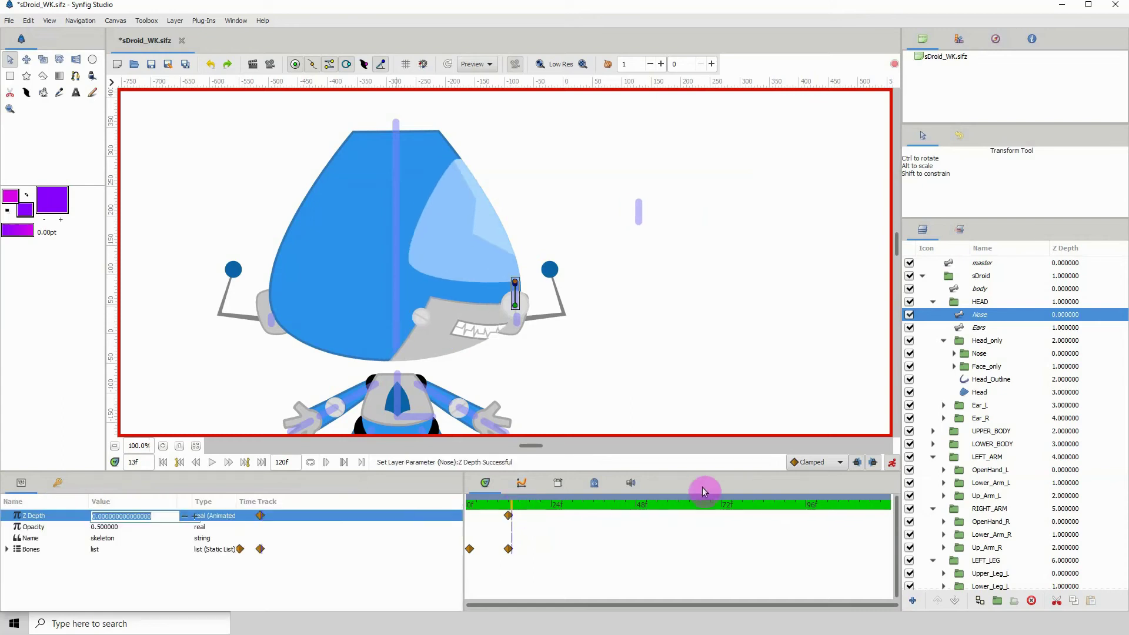
- Hide Ear_L and undo the Nose skeleton's extra Z Depth waypoint, keeping only 0f and 12f
left_click(978, 418)
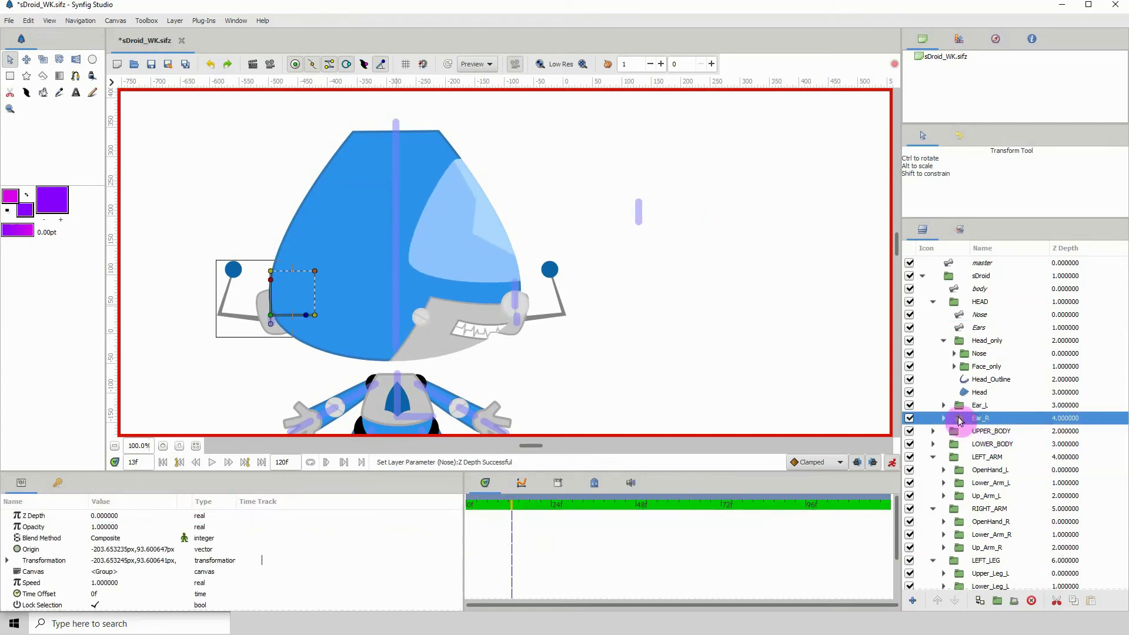
left_click(909, 405)
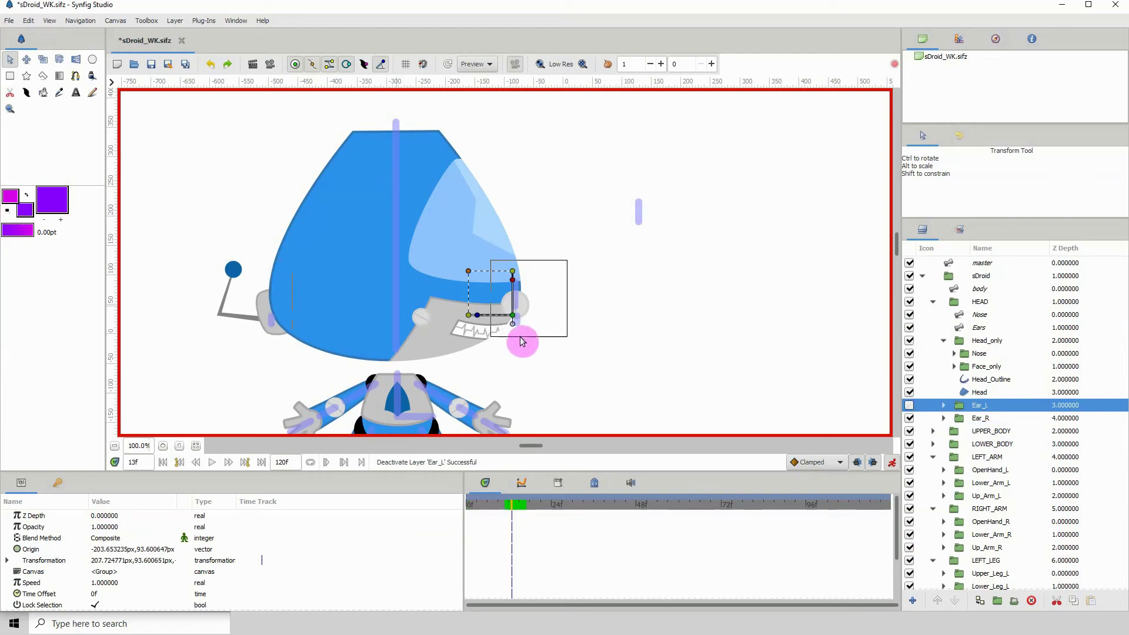
left_click(520, 320)
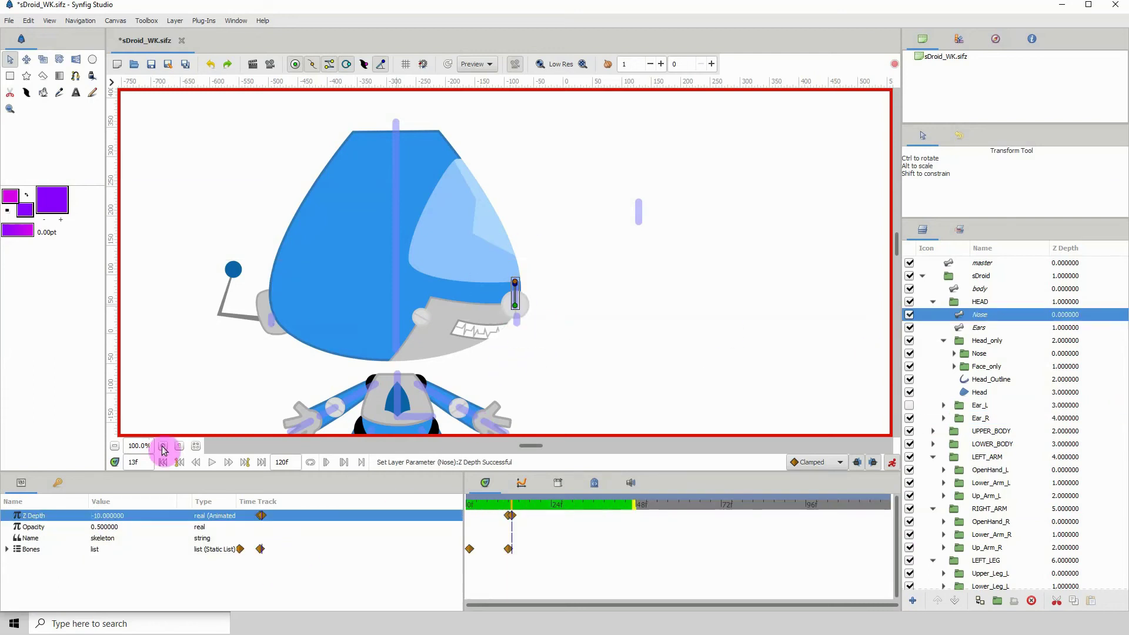
left_click(163, 446)
key("ctrl+z")
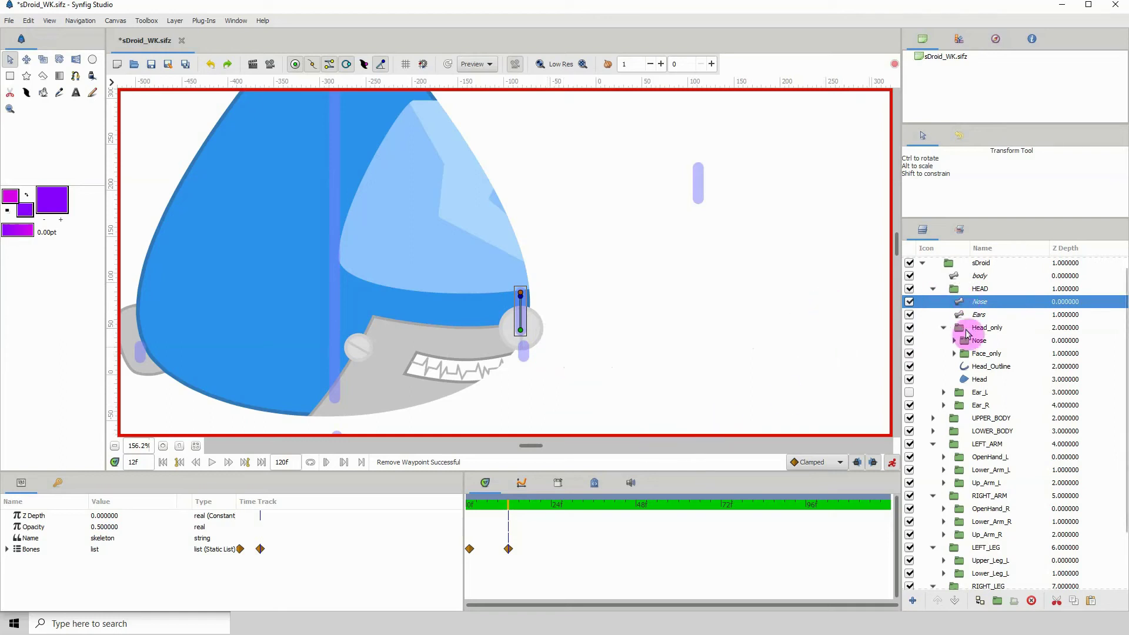
- Select the Nose group and test its Z Depth at 1, then return it to 0
left_click(983, 343)
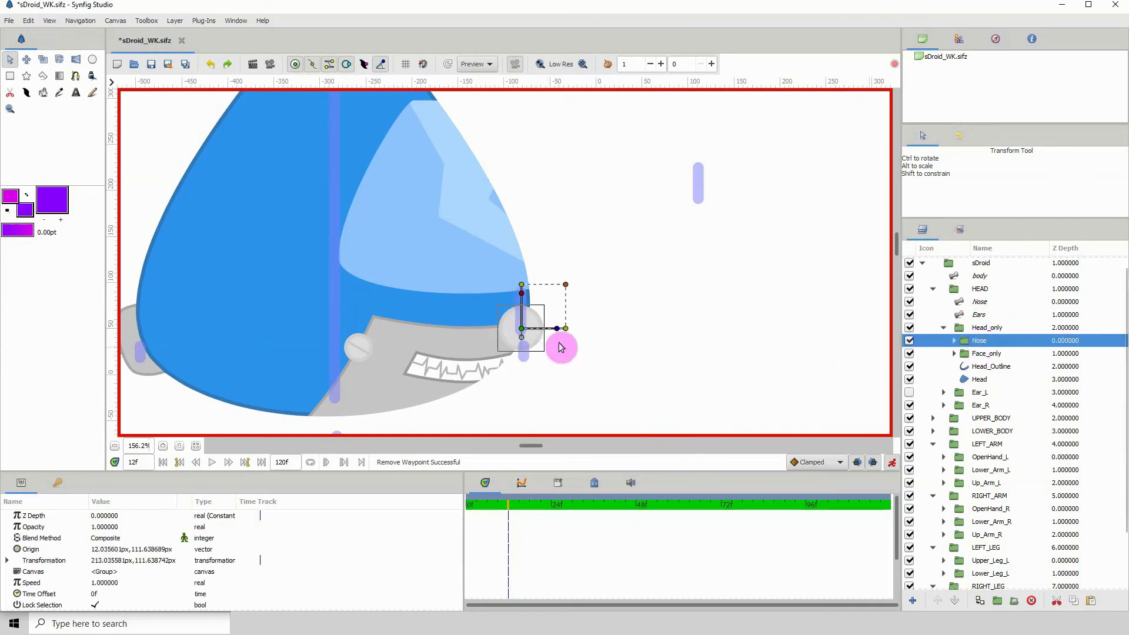
double_click(101, 516)
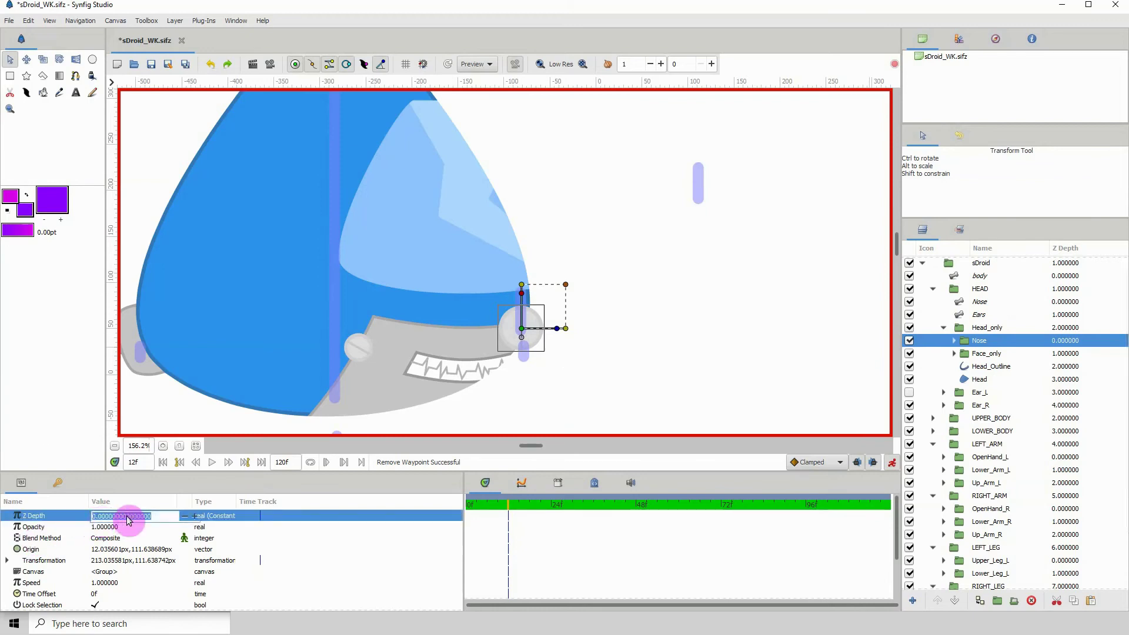
type("1")
key("Return")
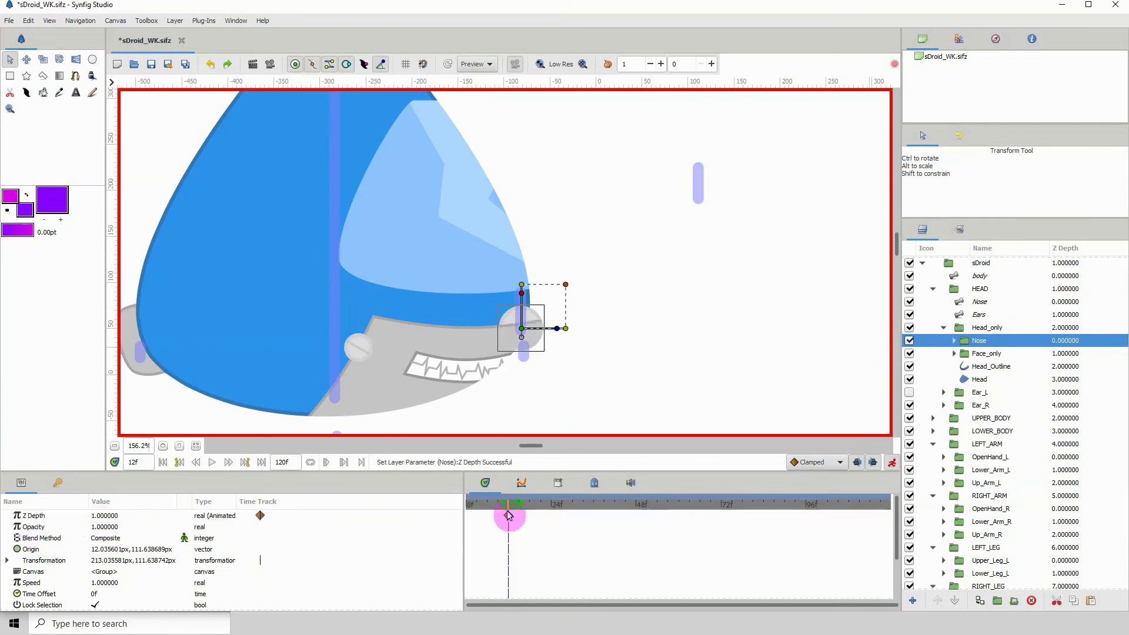
double_click(101, 517)
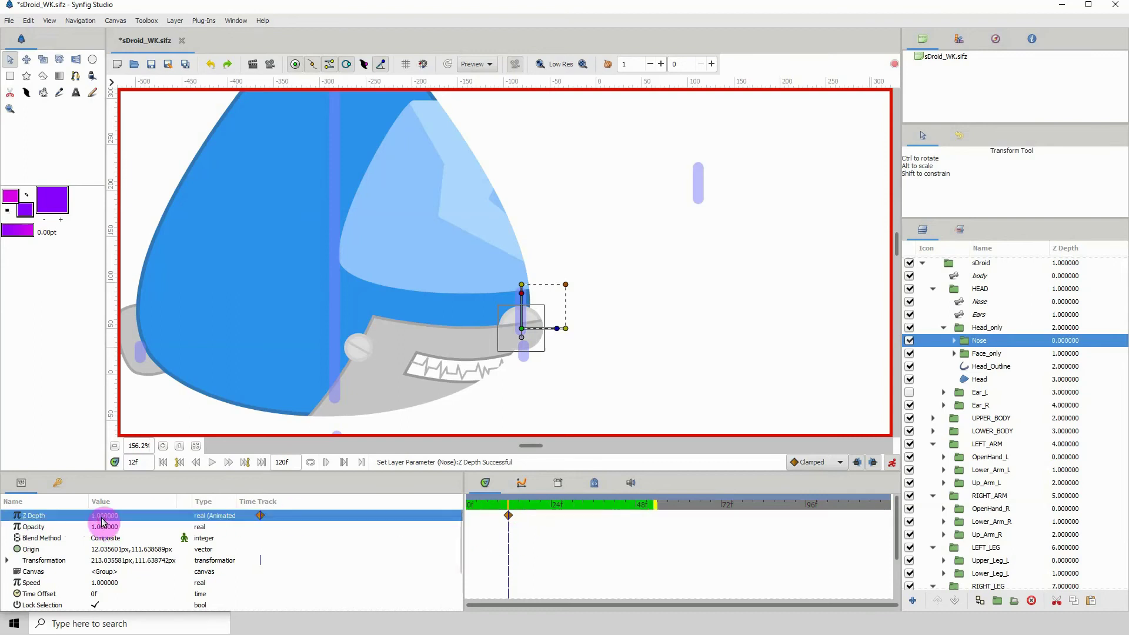
type("0")
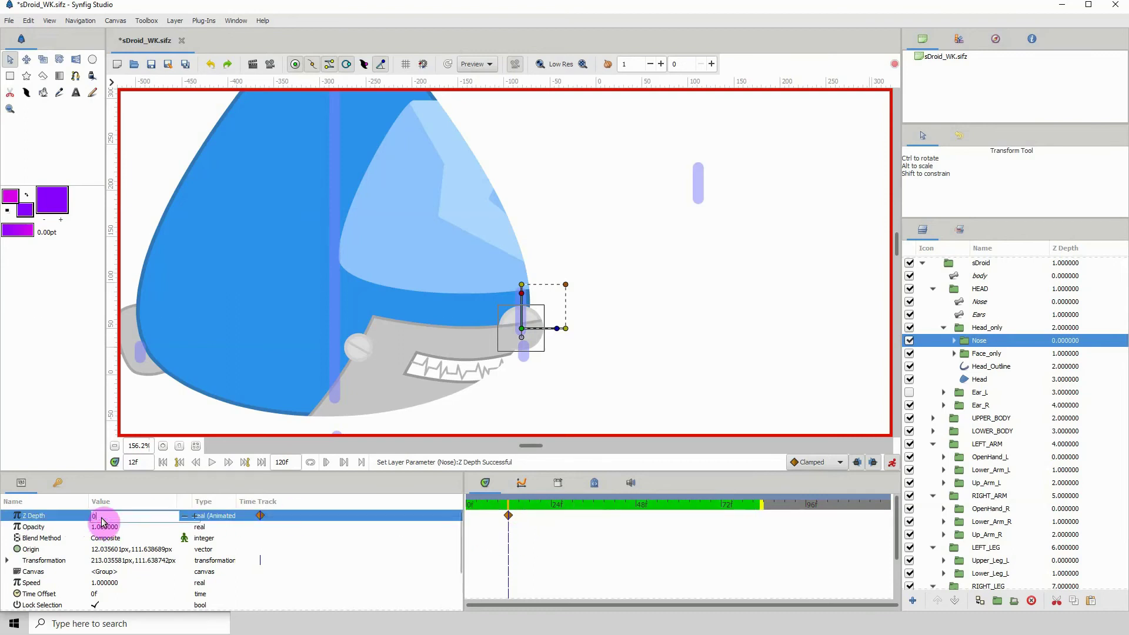
key("Return")
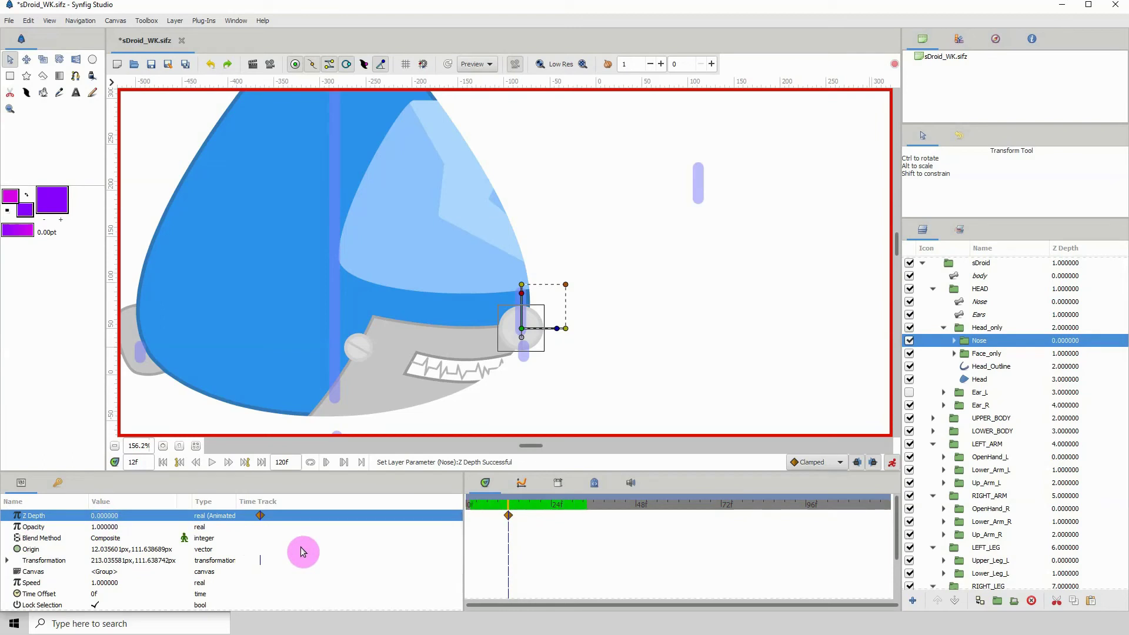
- At frame 13, try Nose Z Depth values of -2 and then 2
key("ctrl+period")
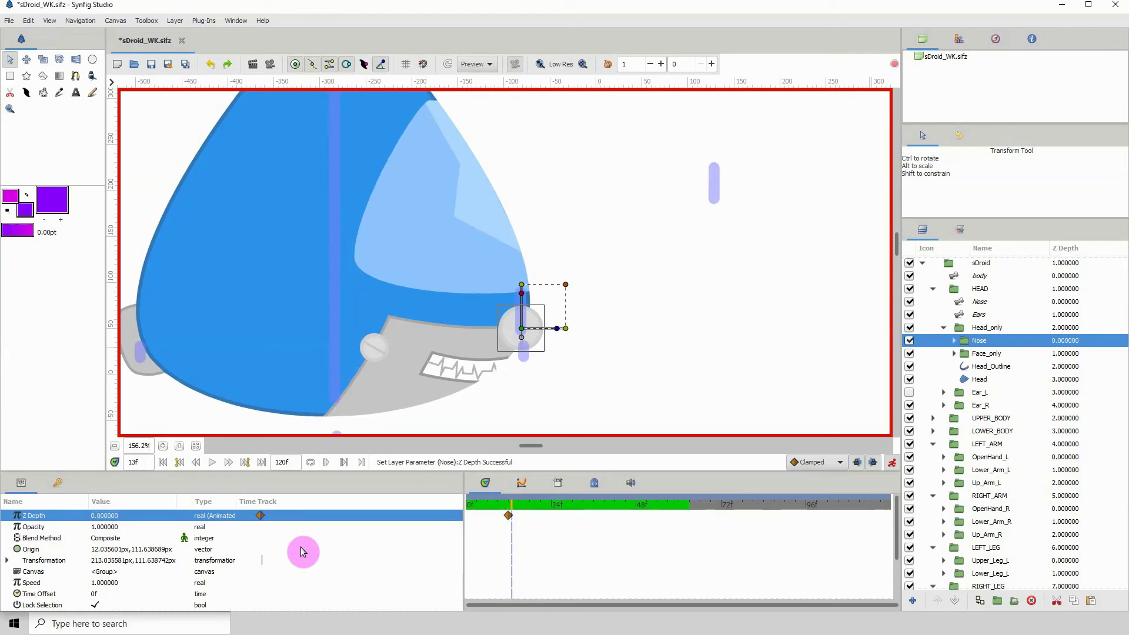
left_click(101, 516)
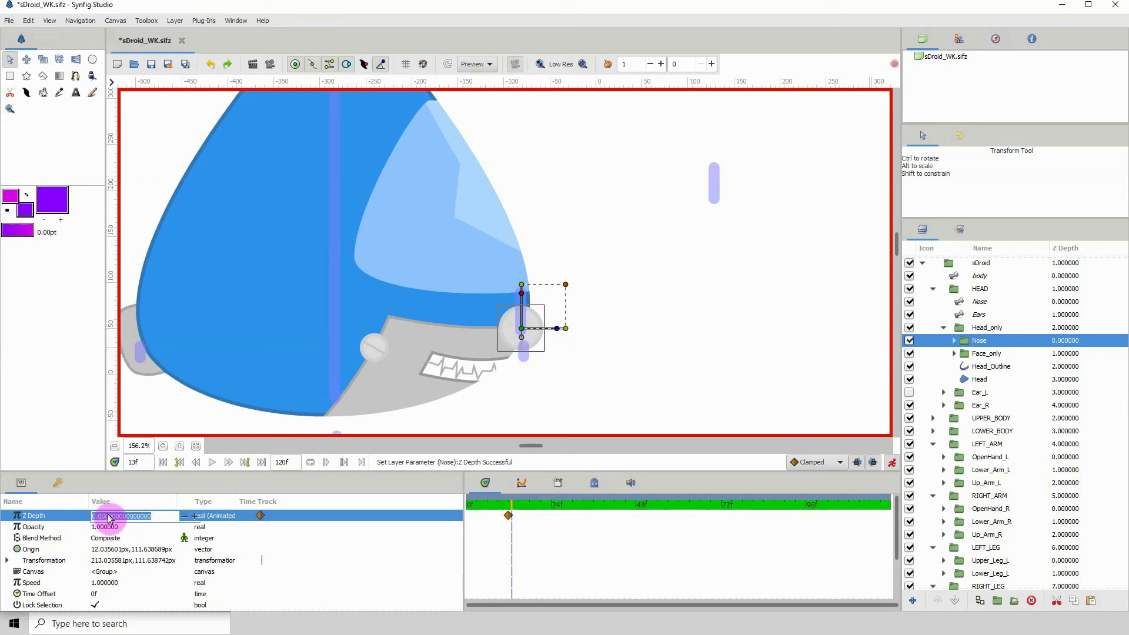
type("-2")
key("Return")
left_click(109, 517)
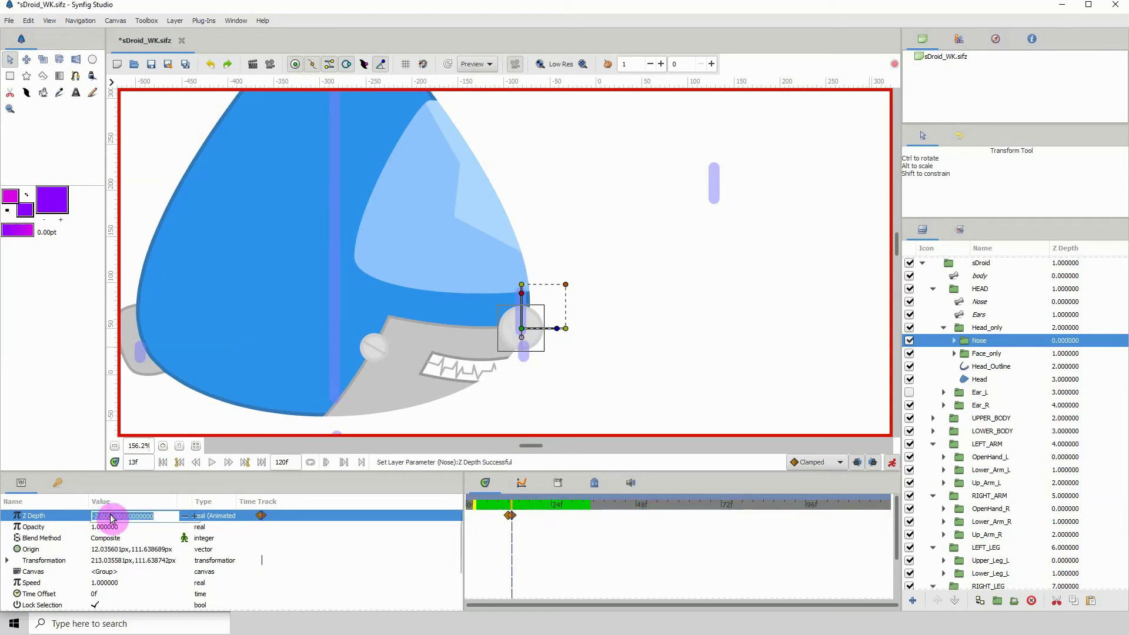
key("BackSpace")
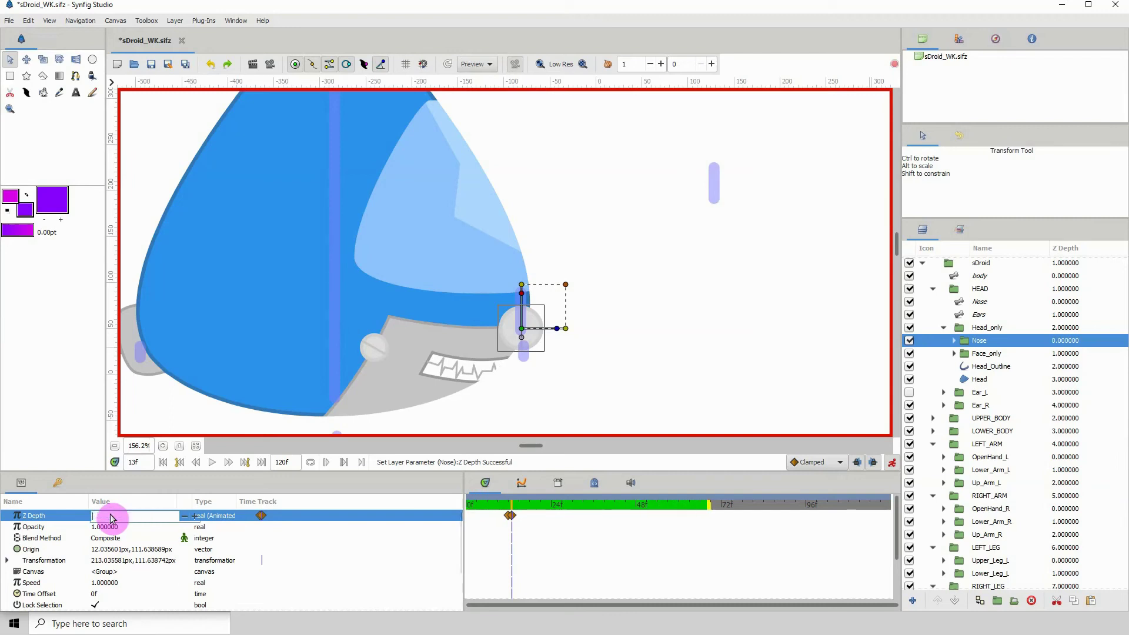
type("2")
key("Return")
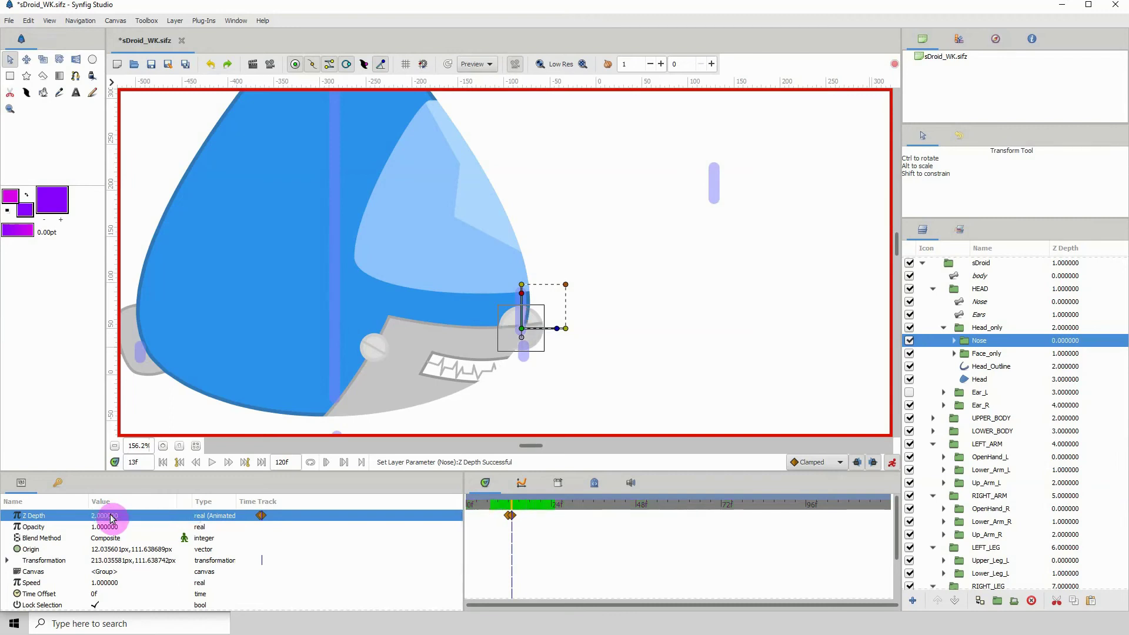
- Settle the frame-13 Nose Z Depth on 3 after trying 4, and step frames to check
left_click(110, 516)
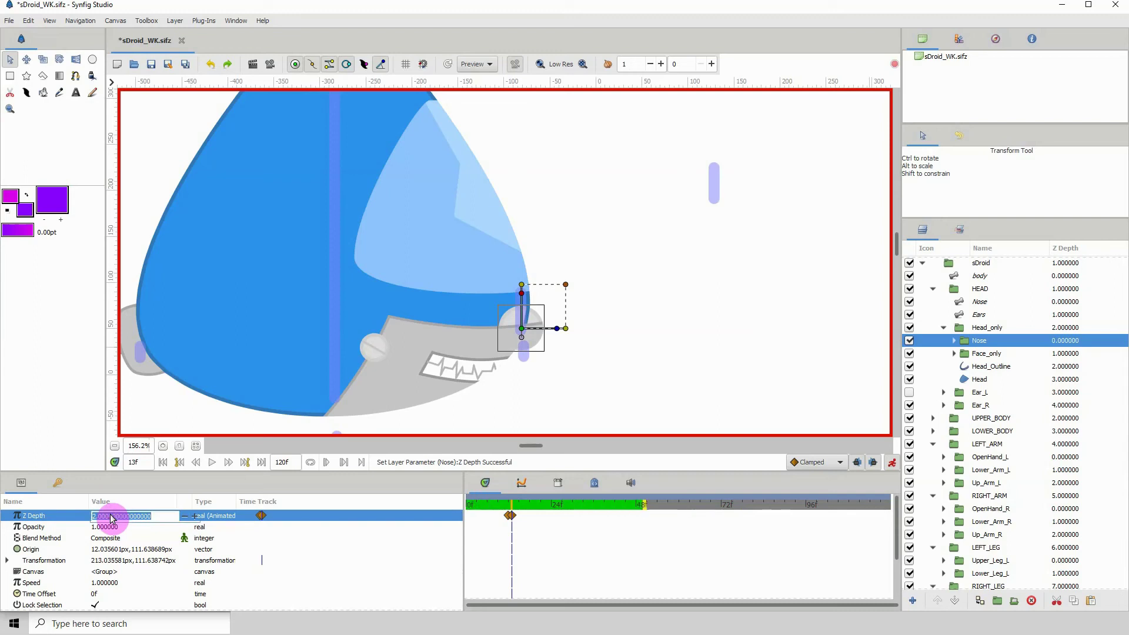
type("4")
key("Return")
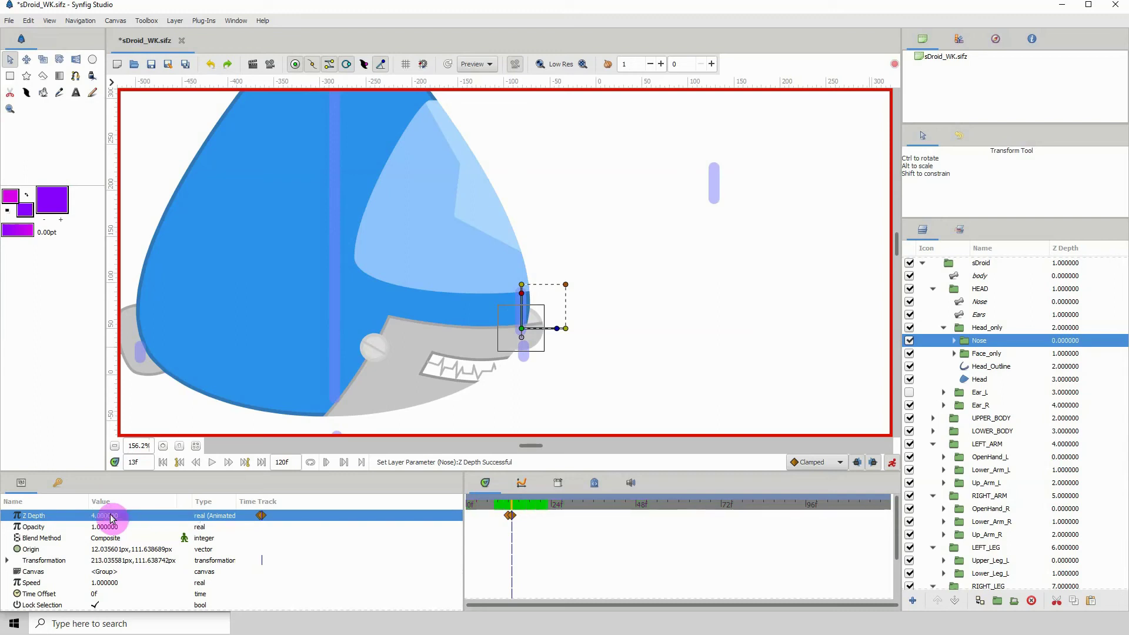
left_click(110, 516)
type("3")
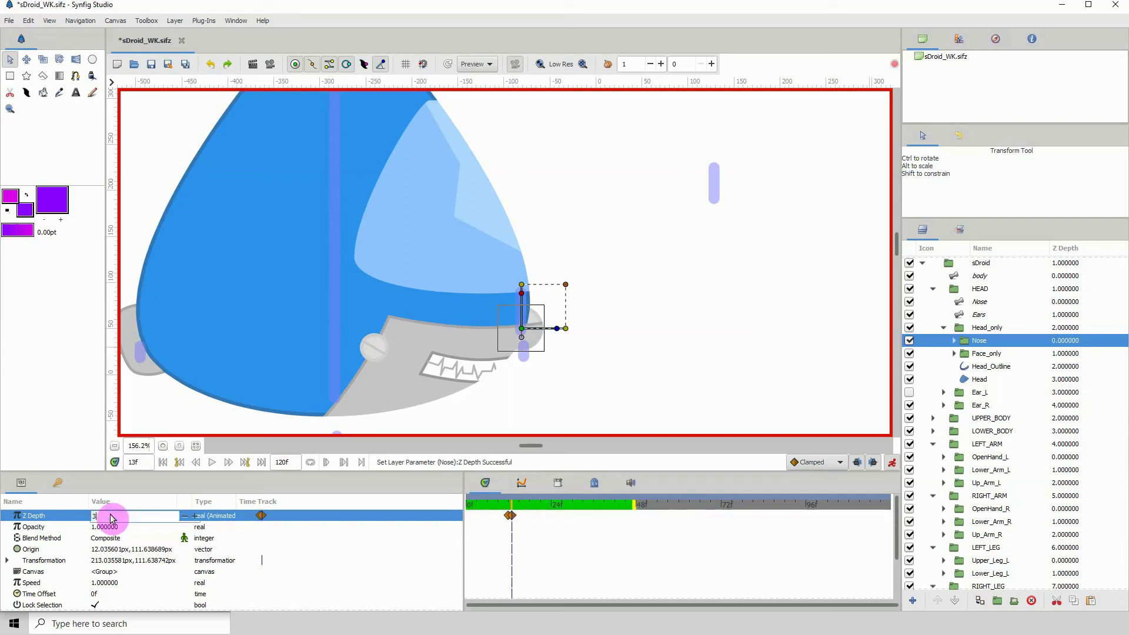
key("Return")
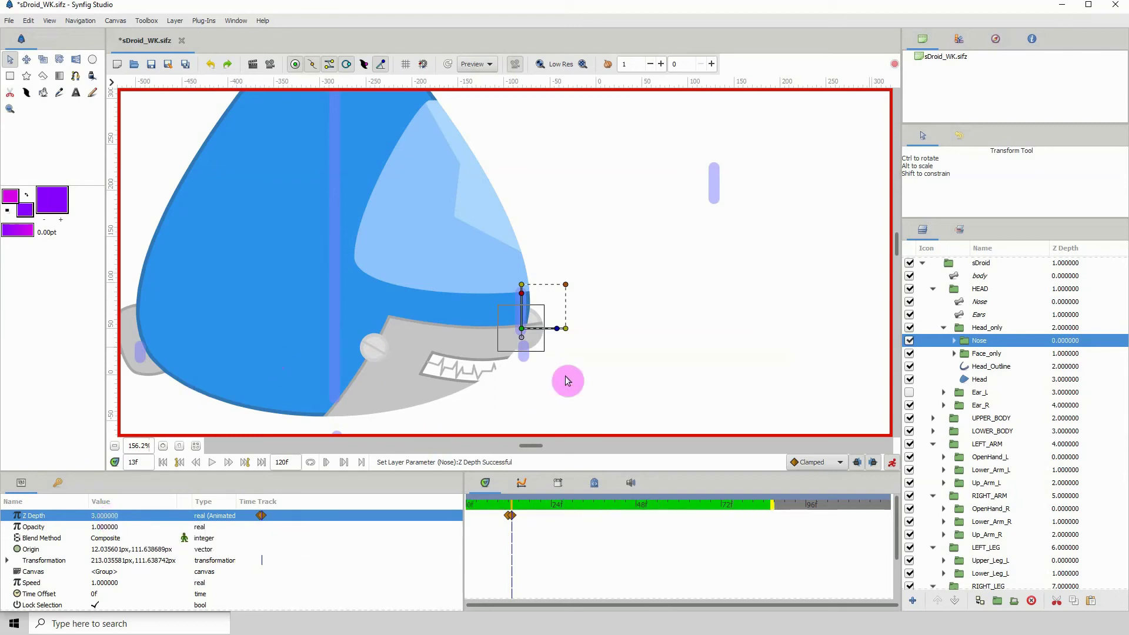
key("comma")
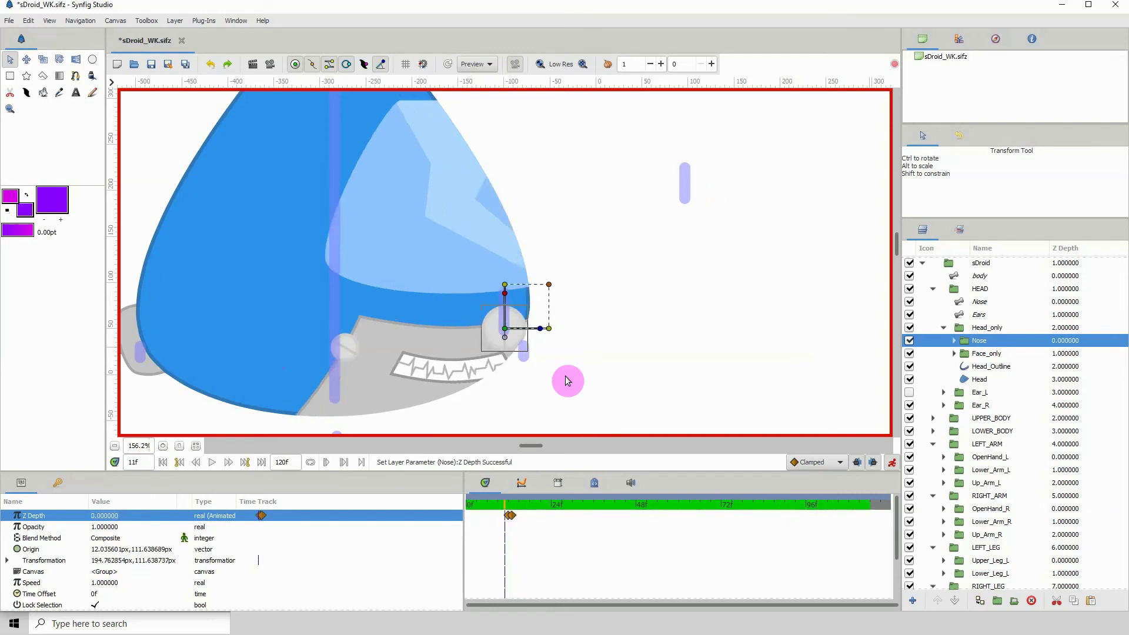
key("period")
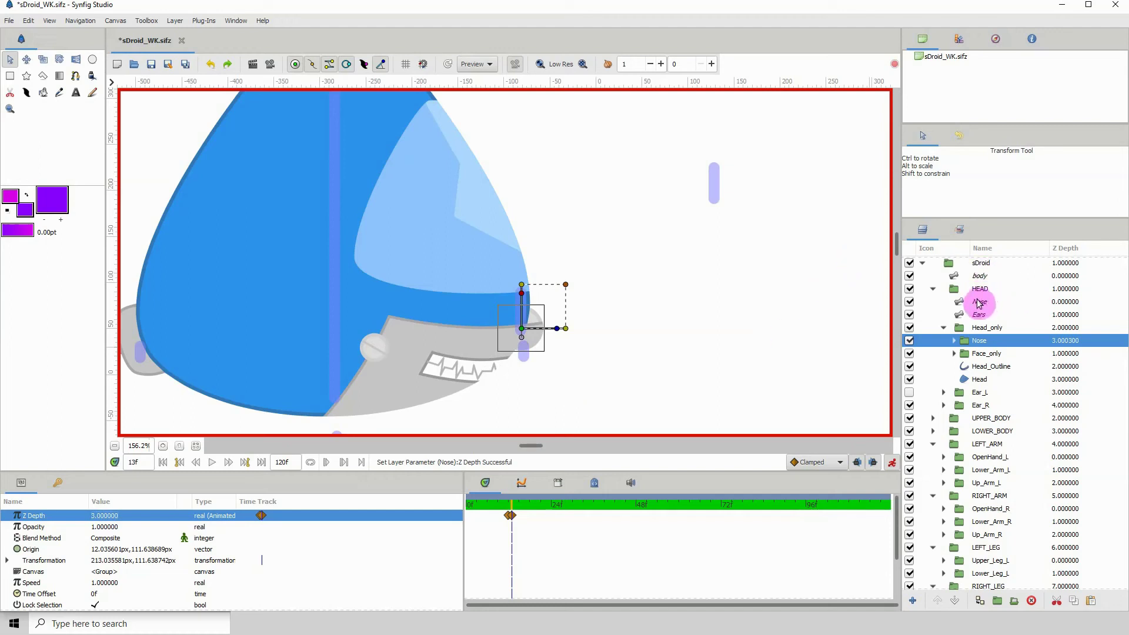
- Check the head turn at frame 24 and key the nose bone in place there
left_click(958, 276)
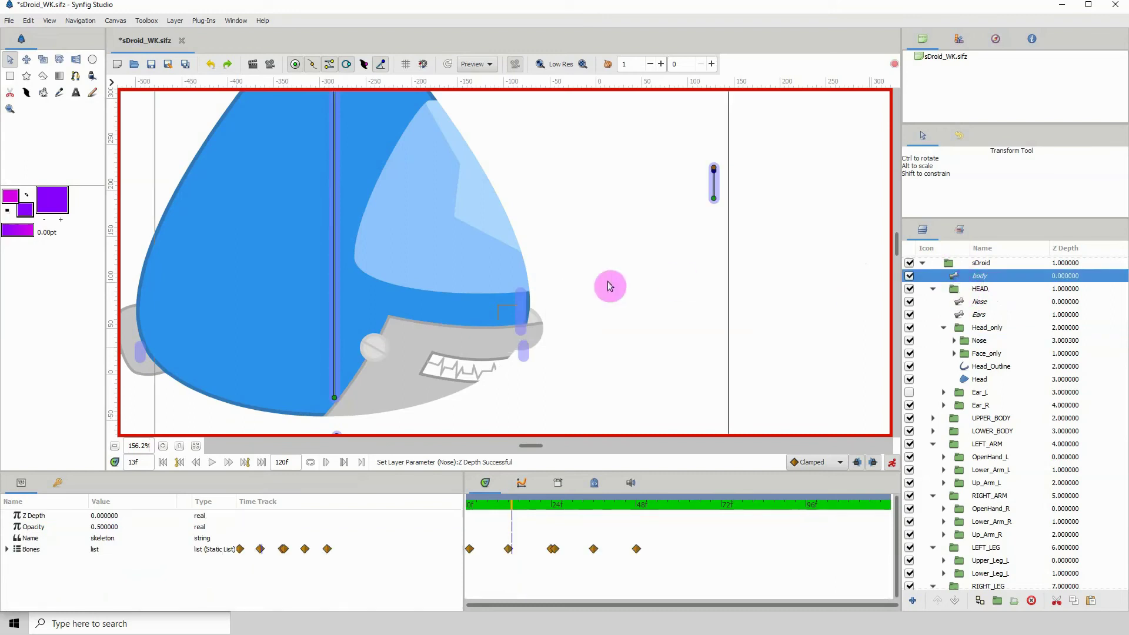
left_click(714, 198)
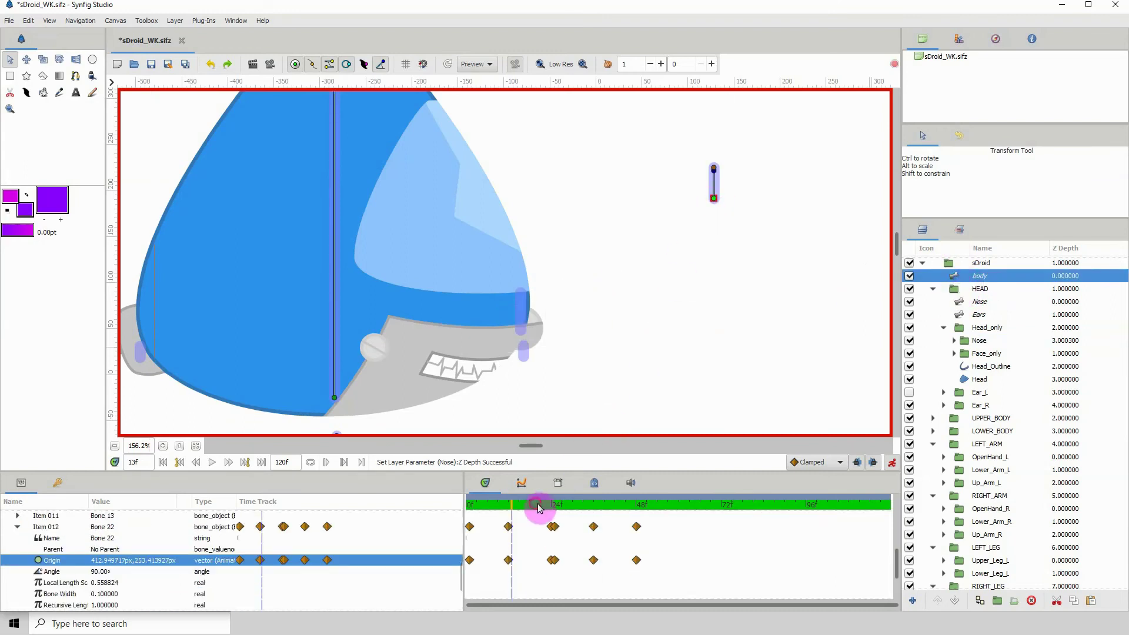
left_click_drag(539, 507, 556, 510)
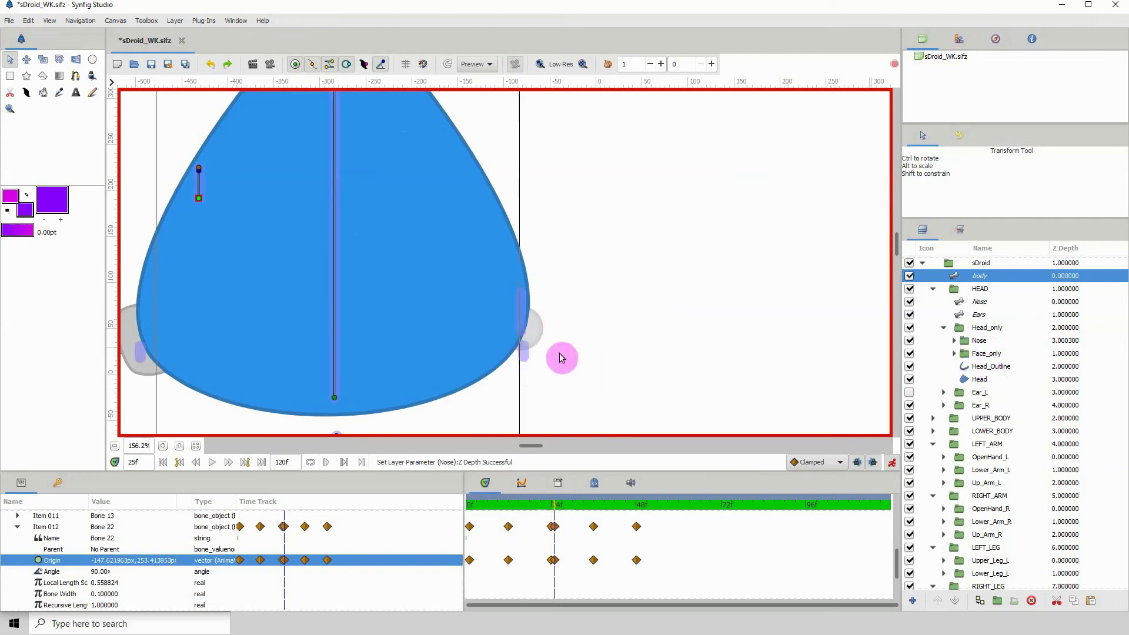
left_click(979, 303)
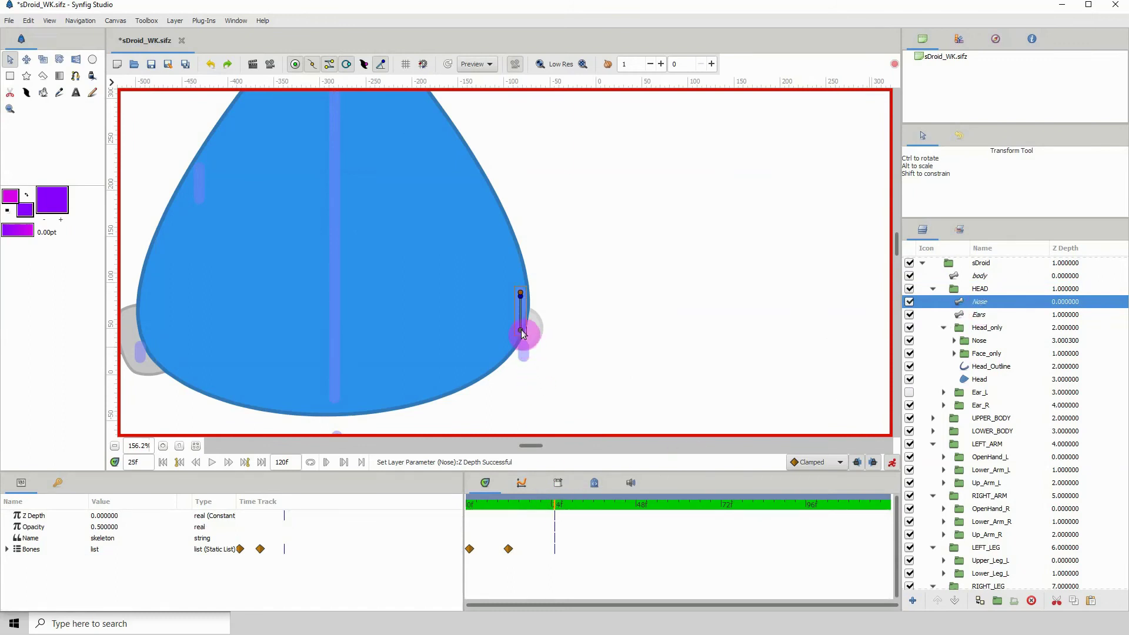
left_click(557, 514)
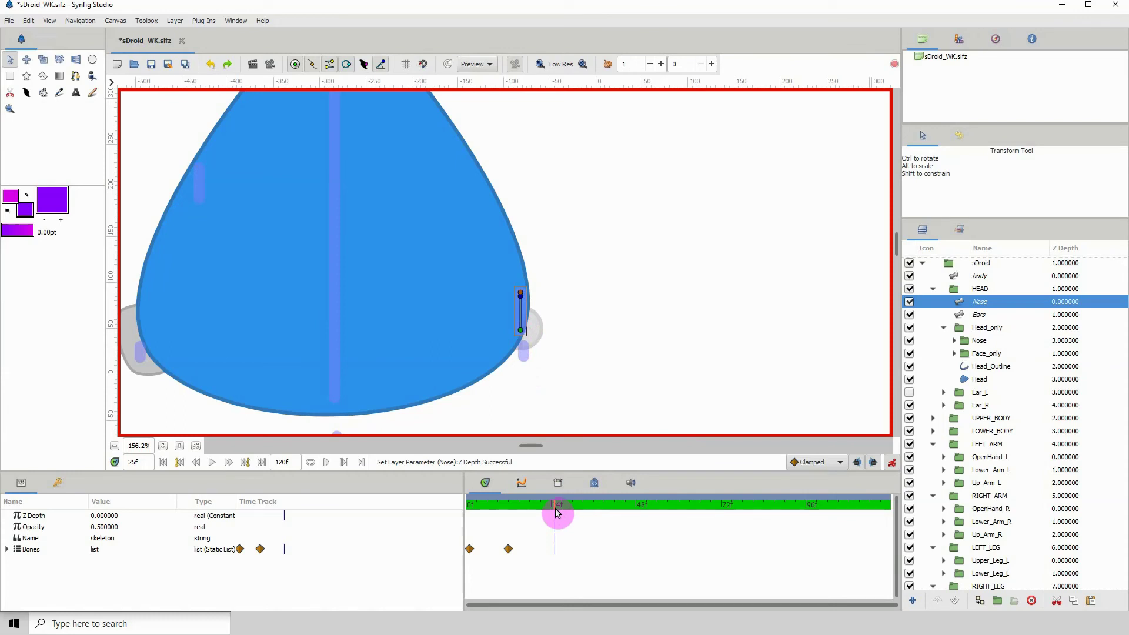
left_click(557, 512)
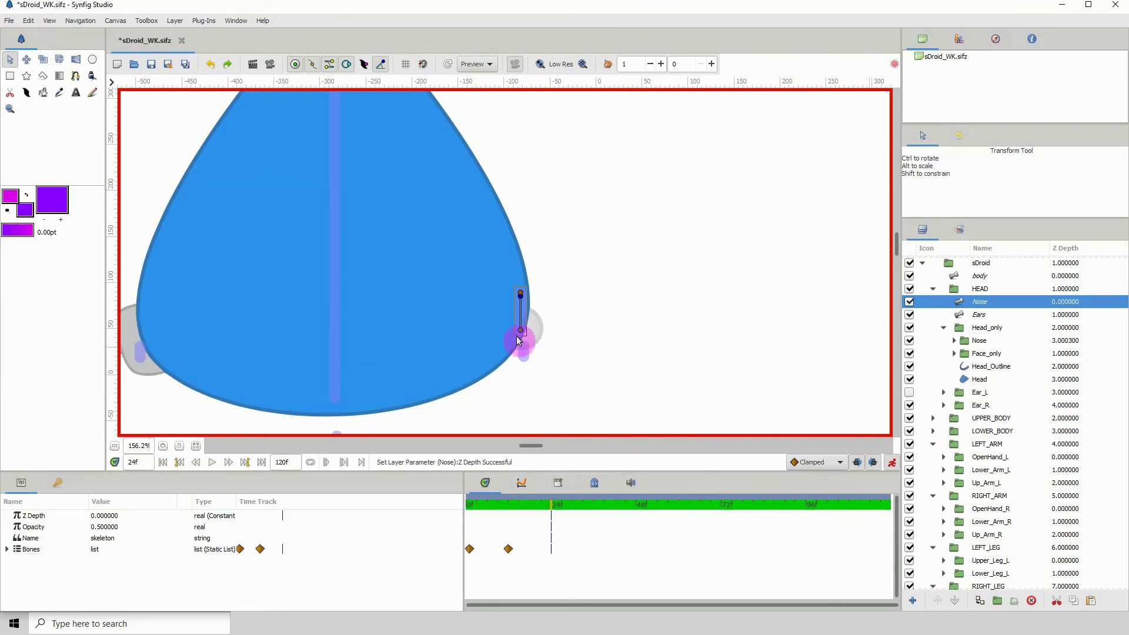
left_click_drag(522, 334, 522, 333)
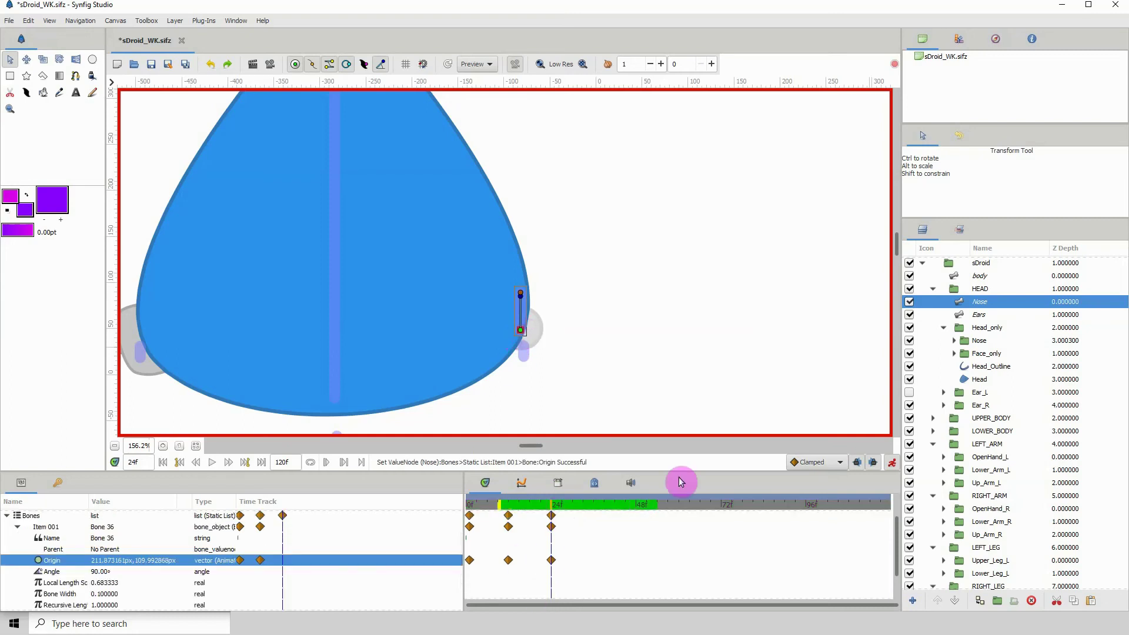
- At frame 25, slide the nose bone's origin left across the face
key("ctrl+period")
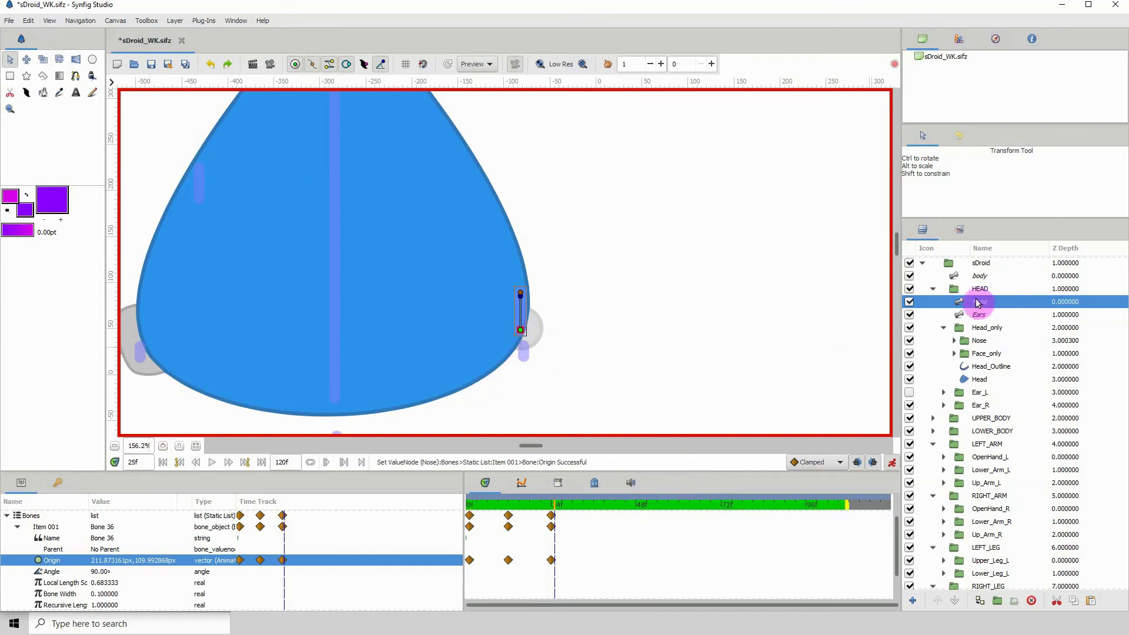
left_click(979, 277)
left_click(550, 544)
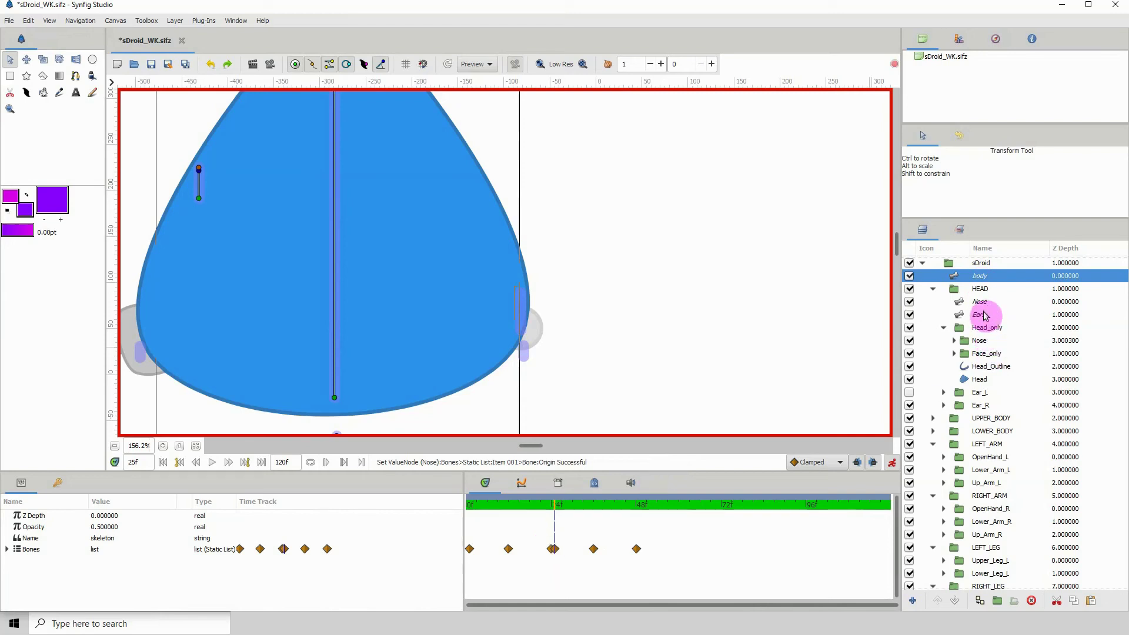
left_click(979, 303)
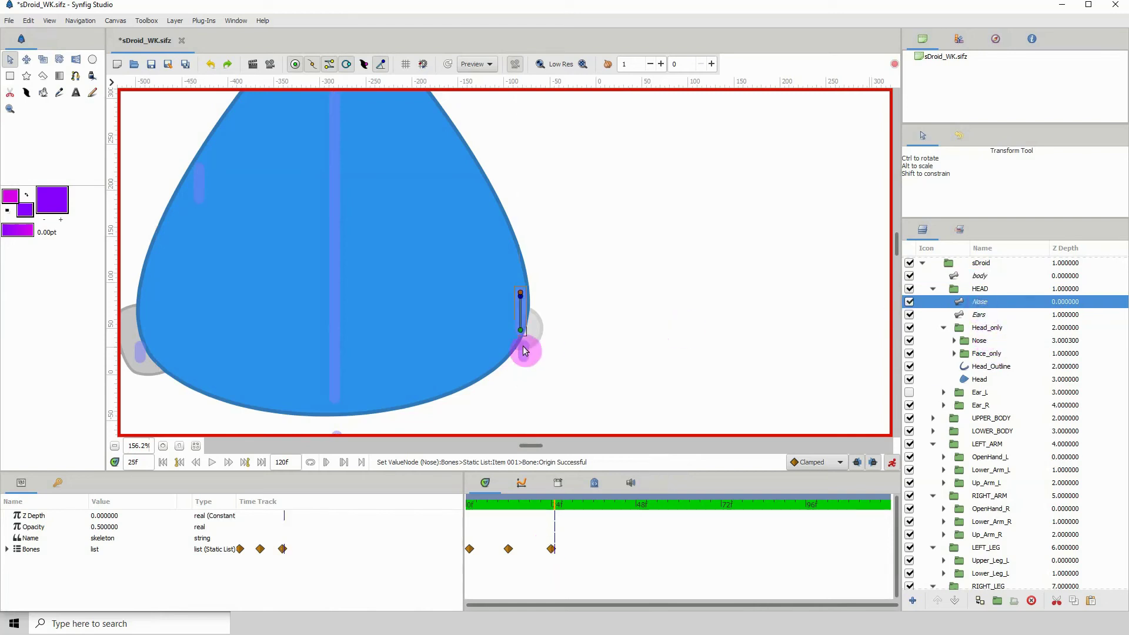
left_click_drag(525, 348, 521, 329)
left_click(711, 317)
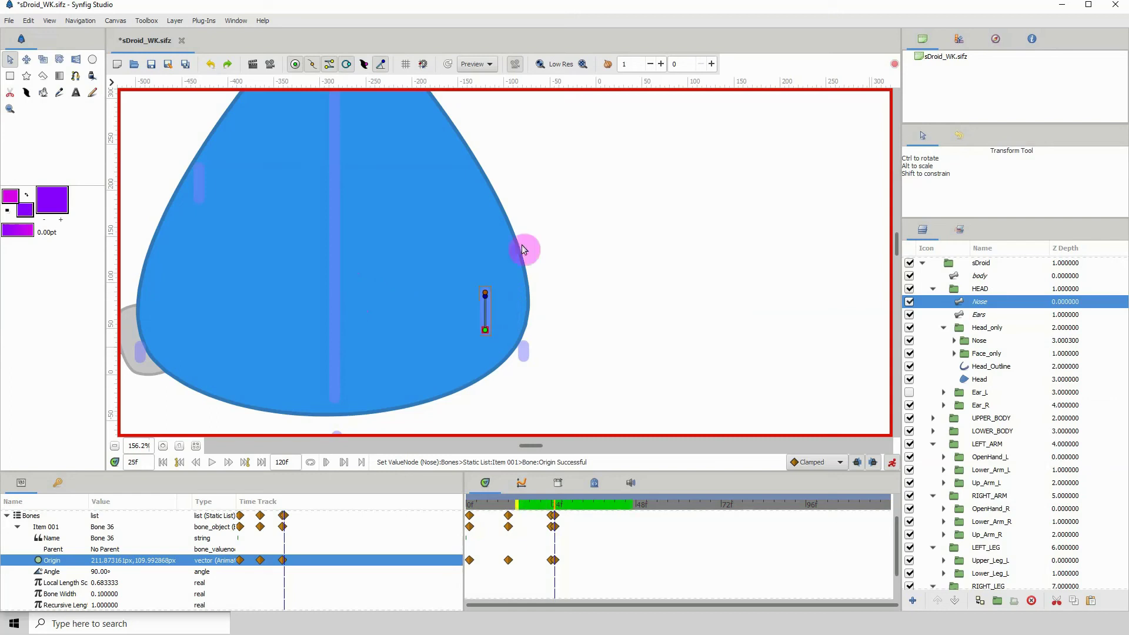
- Zoom out to 100%, go to frame 36, try a nose bone move, undo it, and save
left_click(115, 446)
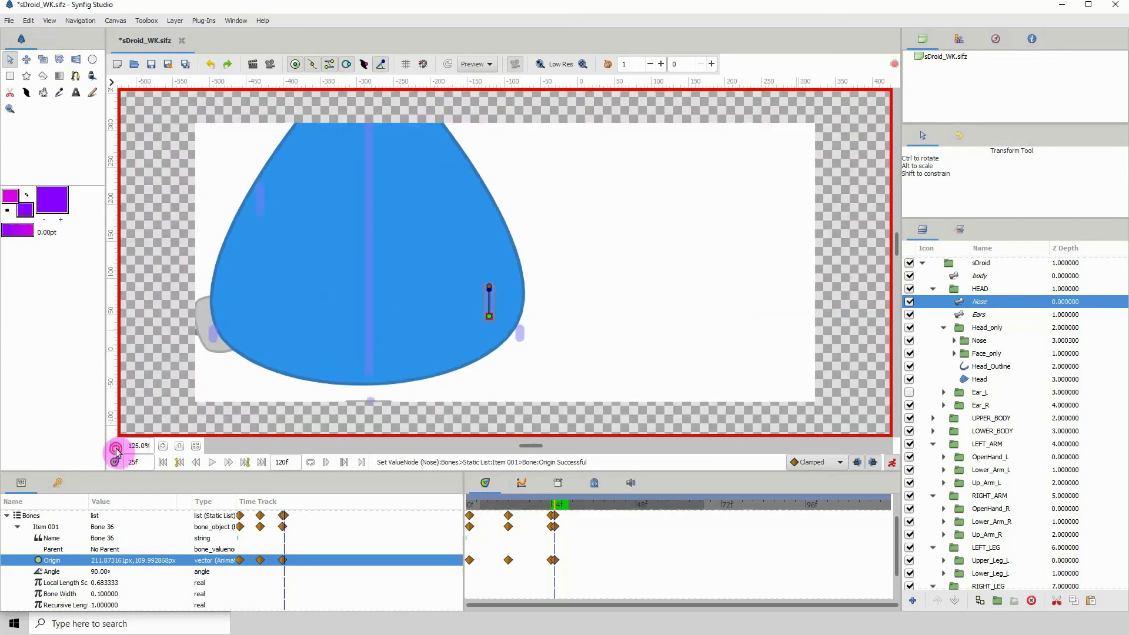
left_click(116, 446)
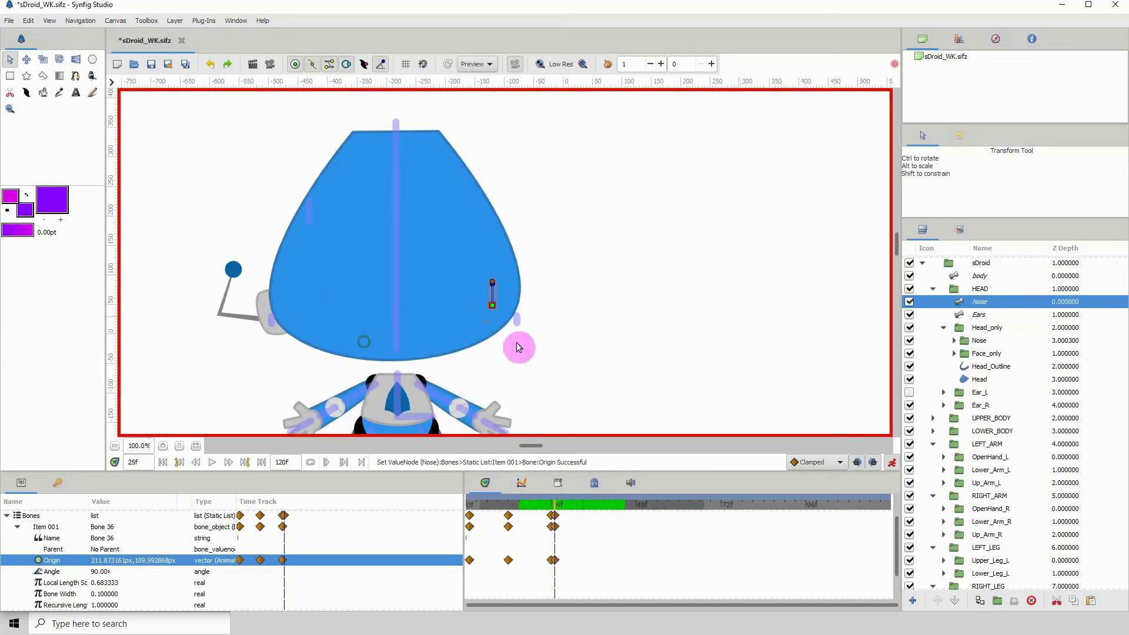
scroll(516, 345, "left", 2)
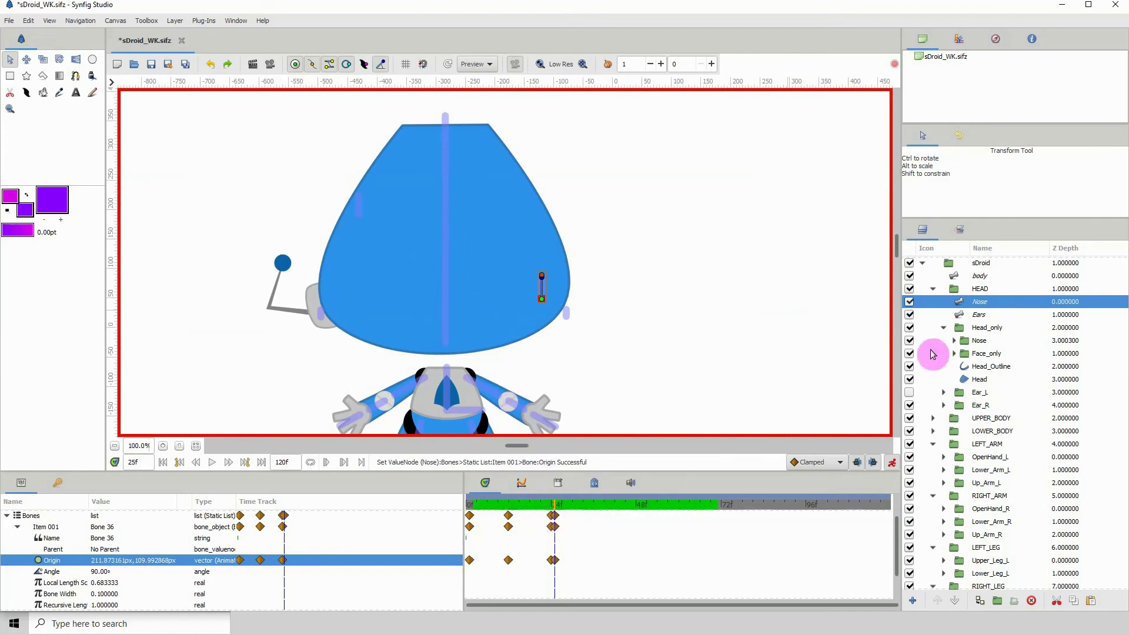
left_click(981, 277)
left_click(580, 505)
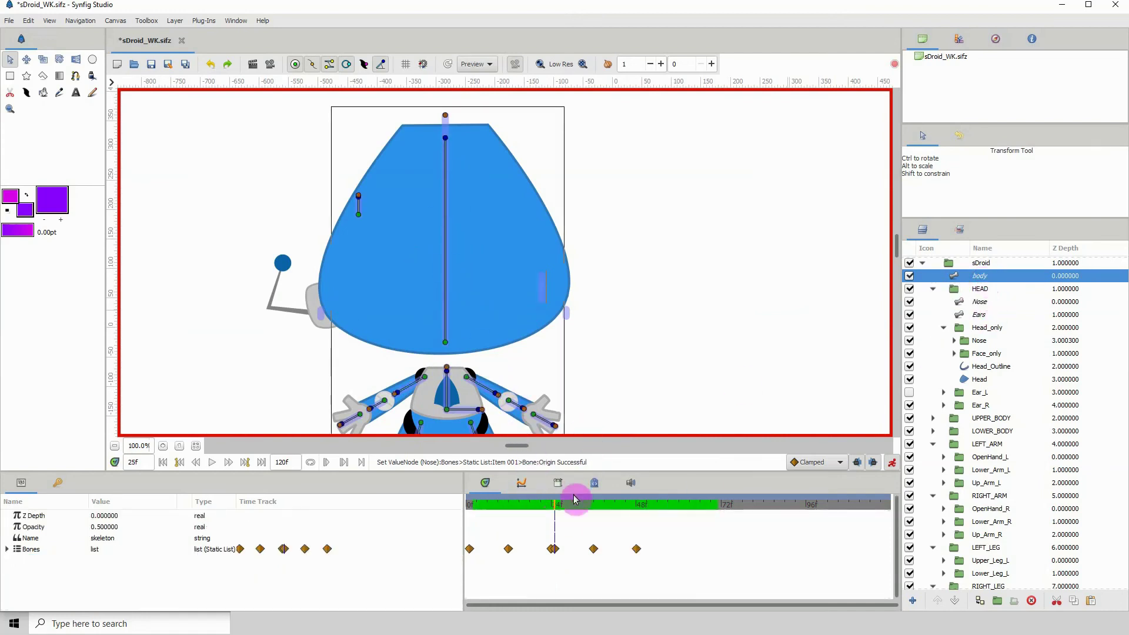
left_click_drag(583, 507, 592, 502)
left_click(975, 303)
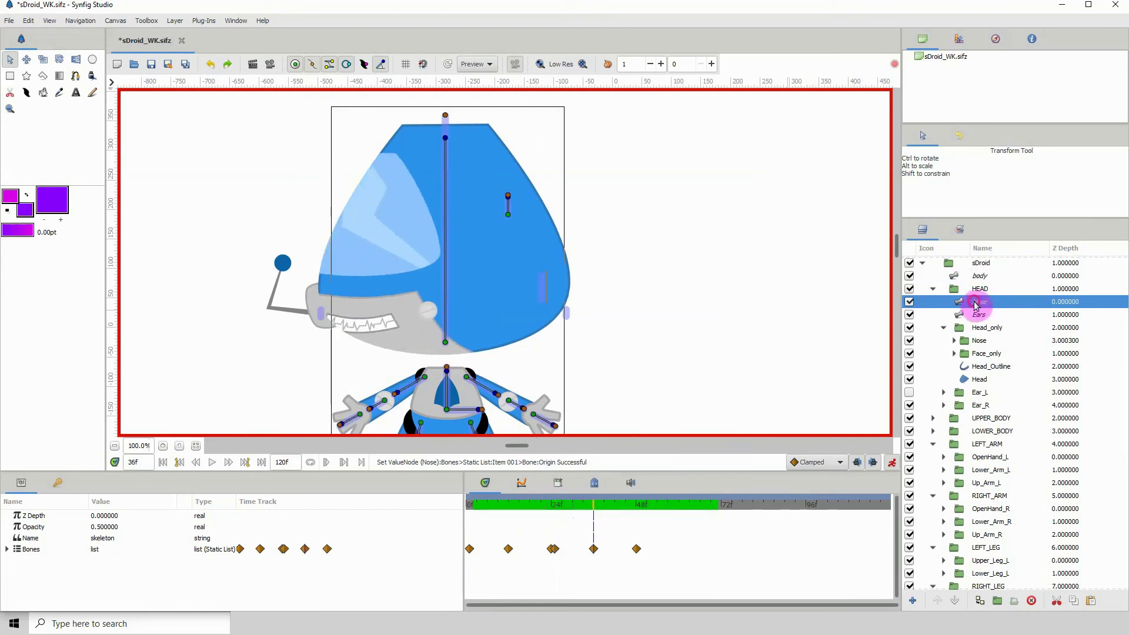
left_click(542, 302)
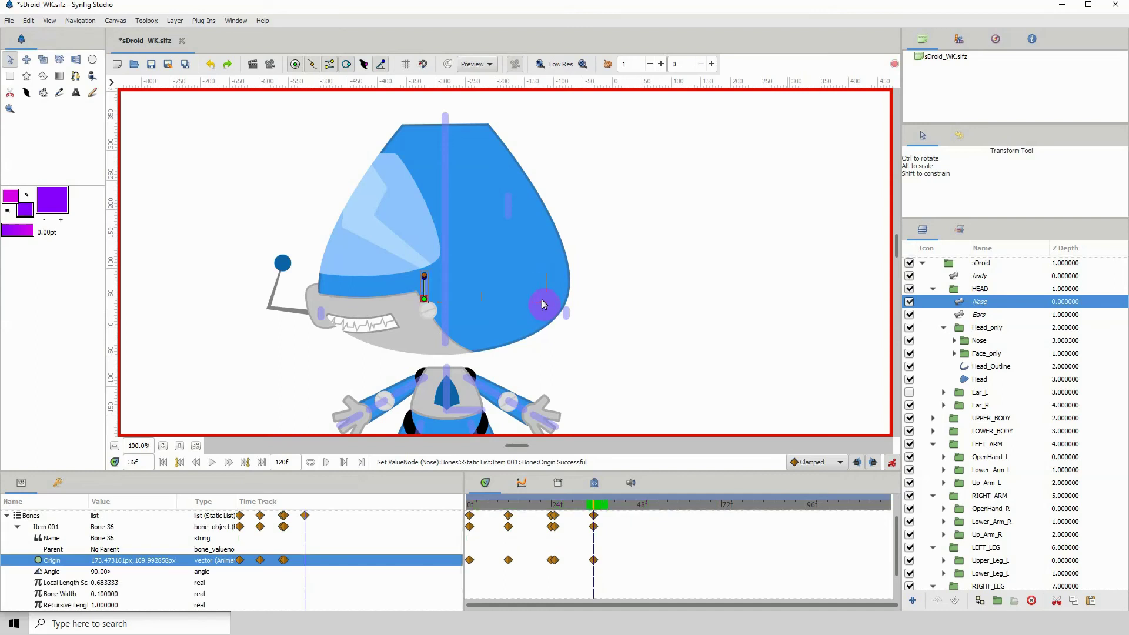
key("ctrl+z")
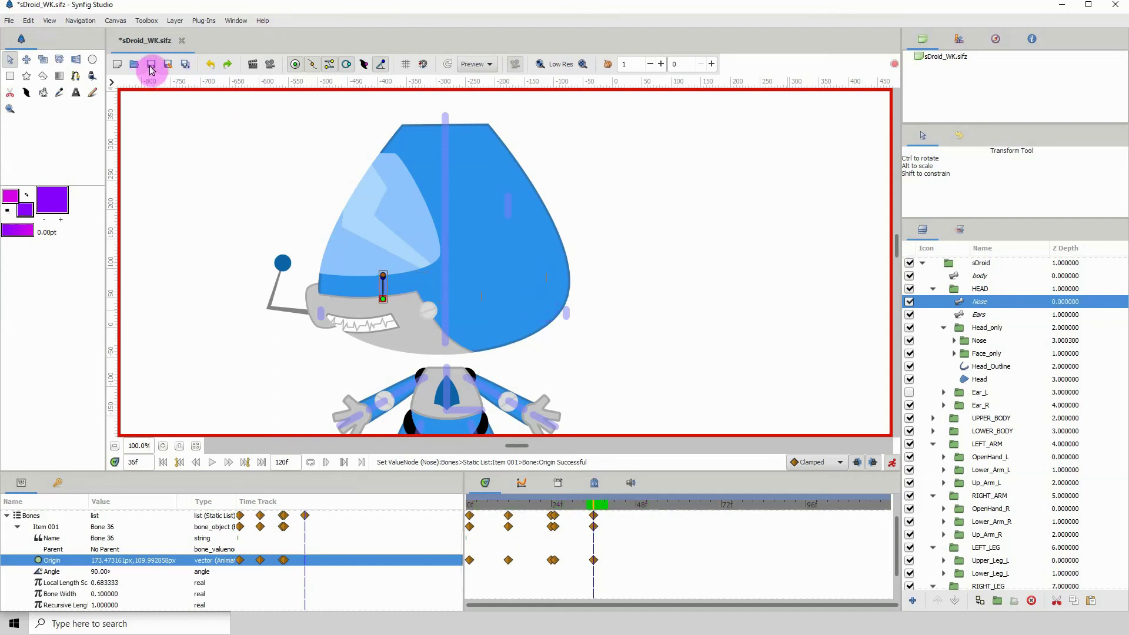
left_click(151, 70)
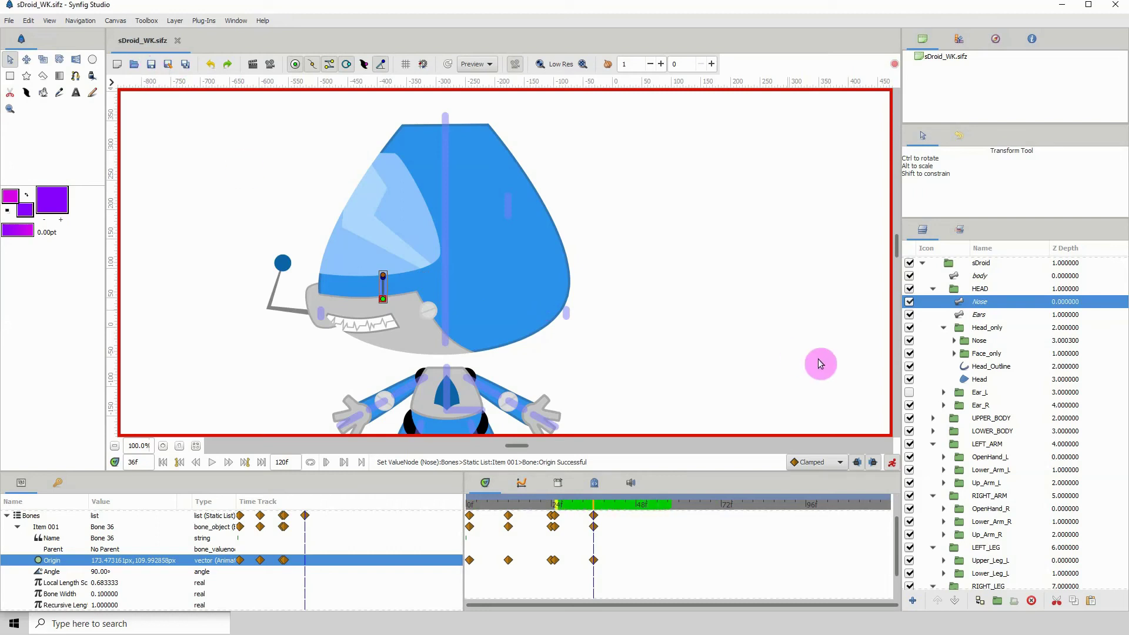
- Hide Ear_R, move the nose bone to the face's left edge at frame 36, and save
left_click(909, 405)
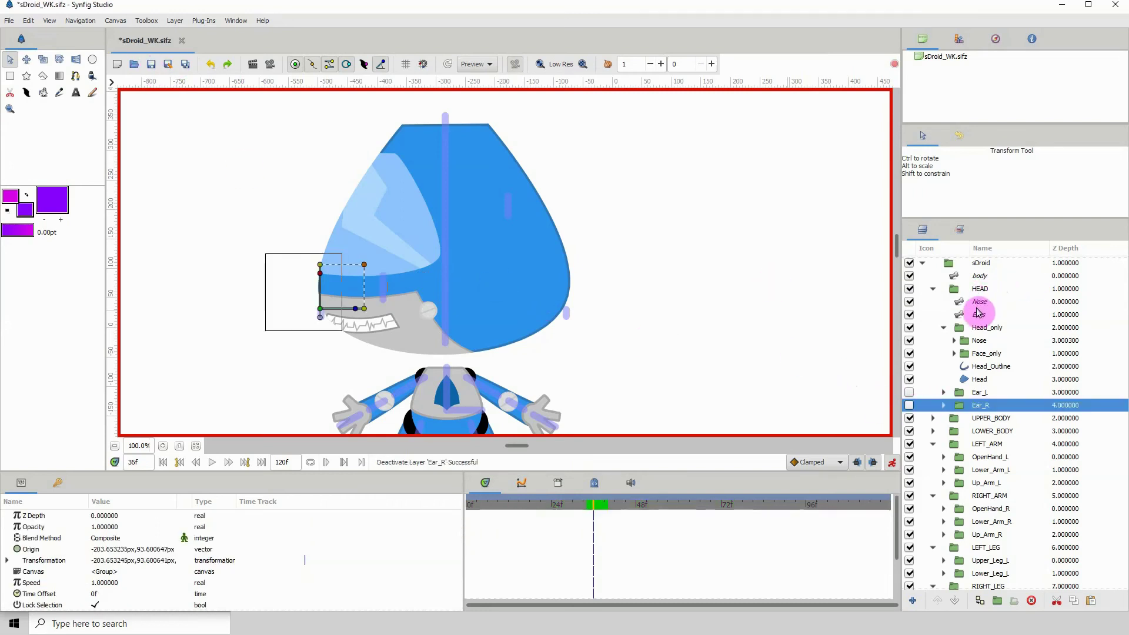
left_click(979, 302)
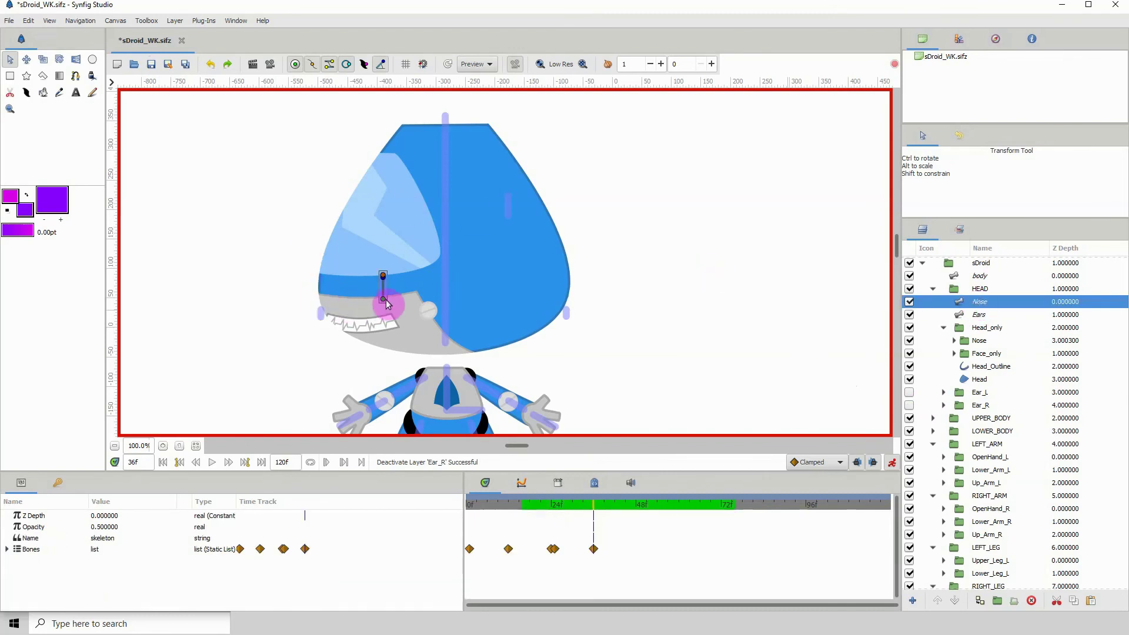
left_click(383, 299)
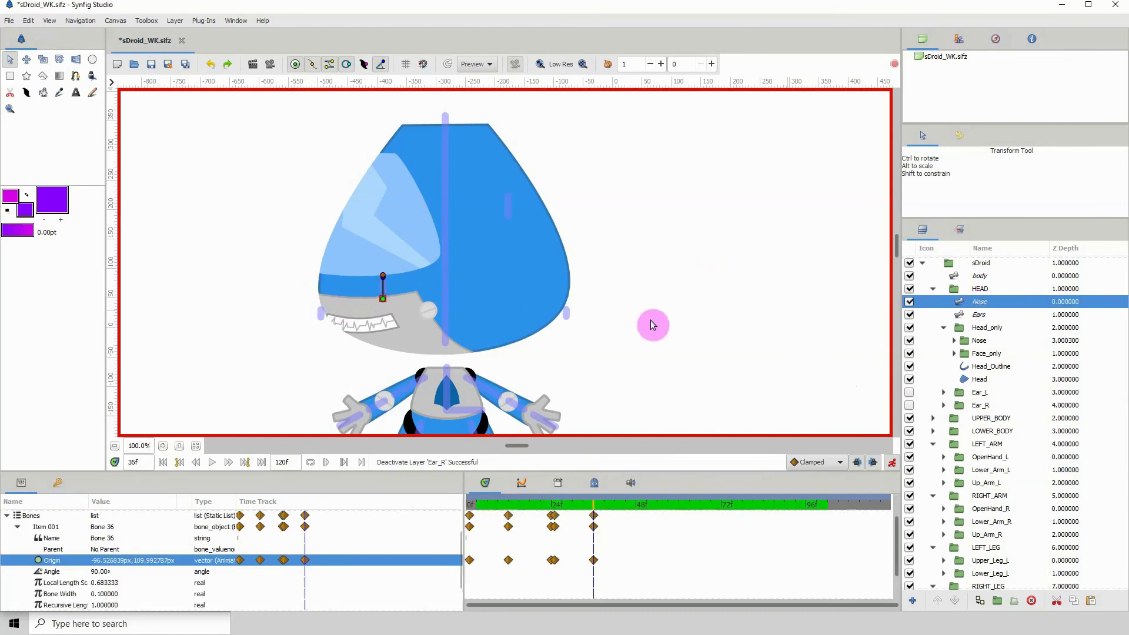
key("Left")
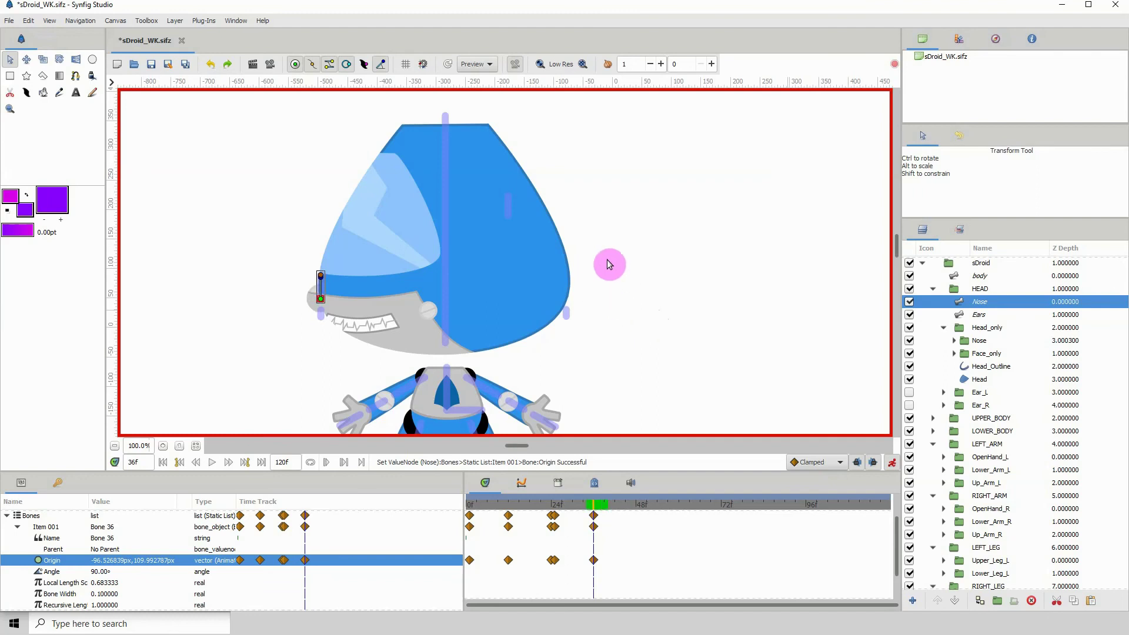
left_click(162, 446)
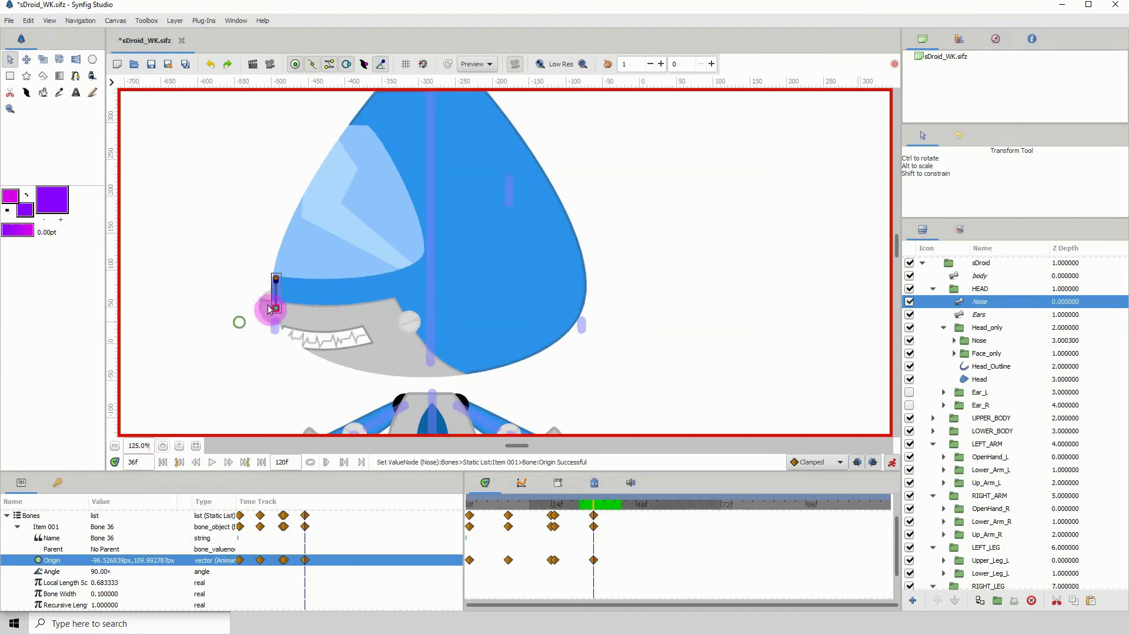
left_click(517, 68)
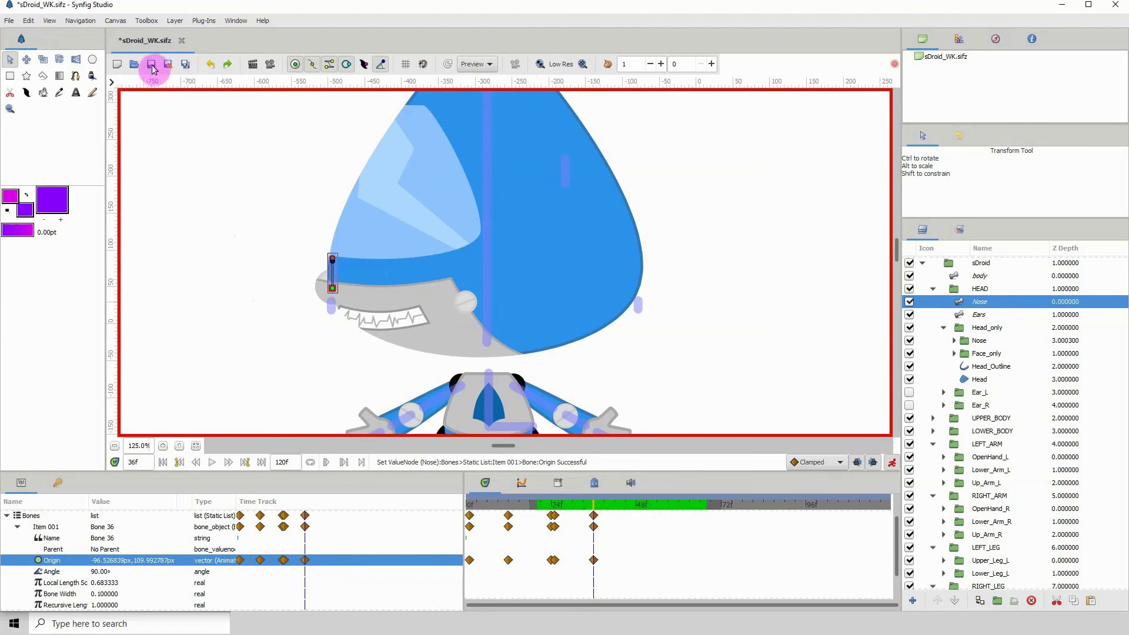
left_click(151, 66)
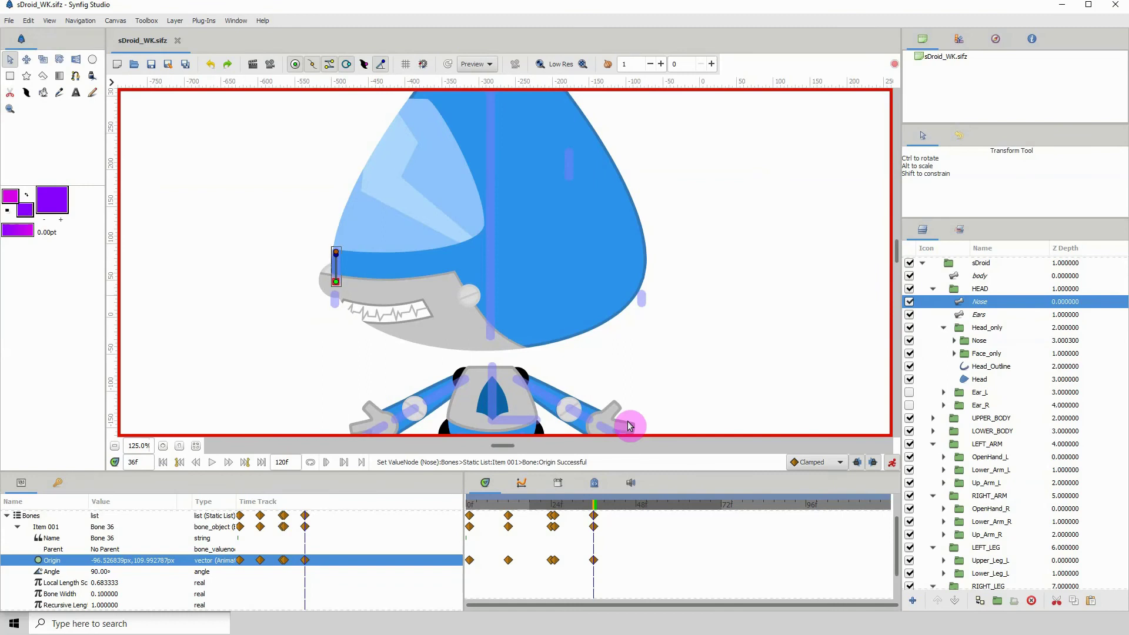
key("period")
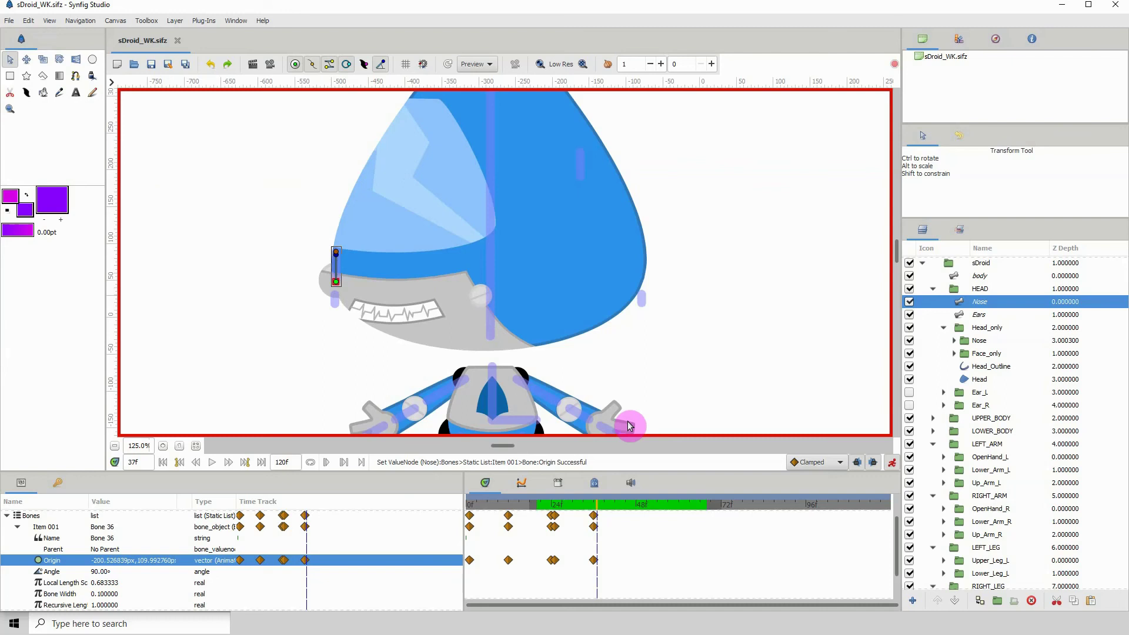
key("comma")
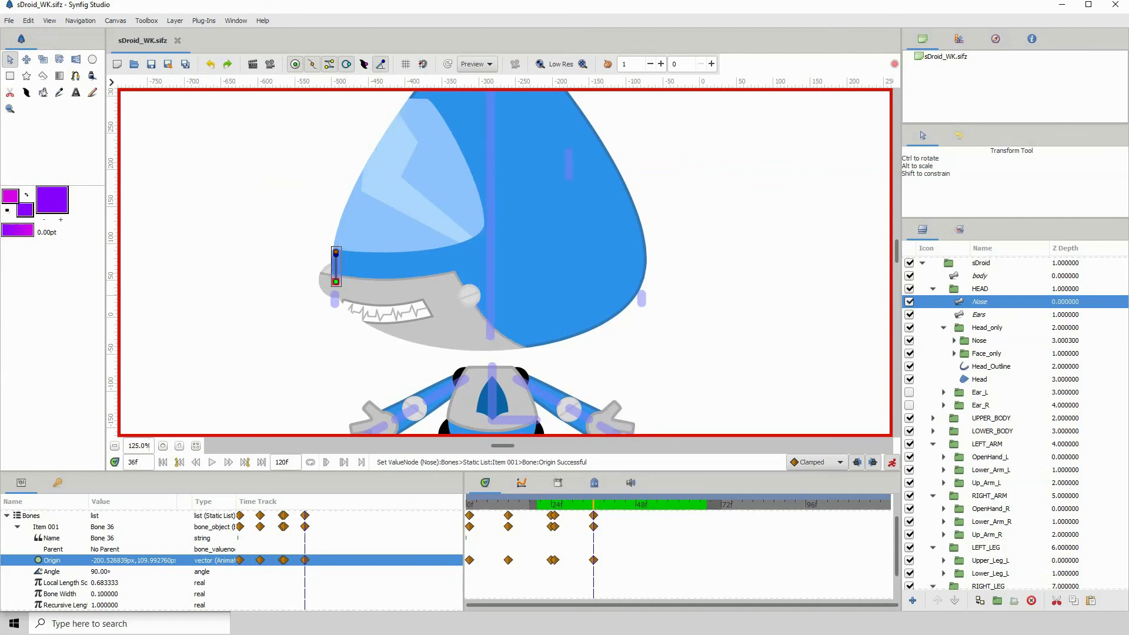
- Keyframe the Nose group's Z Depth at 3 on frame 36
left_click(976, 340)
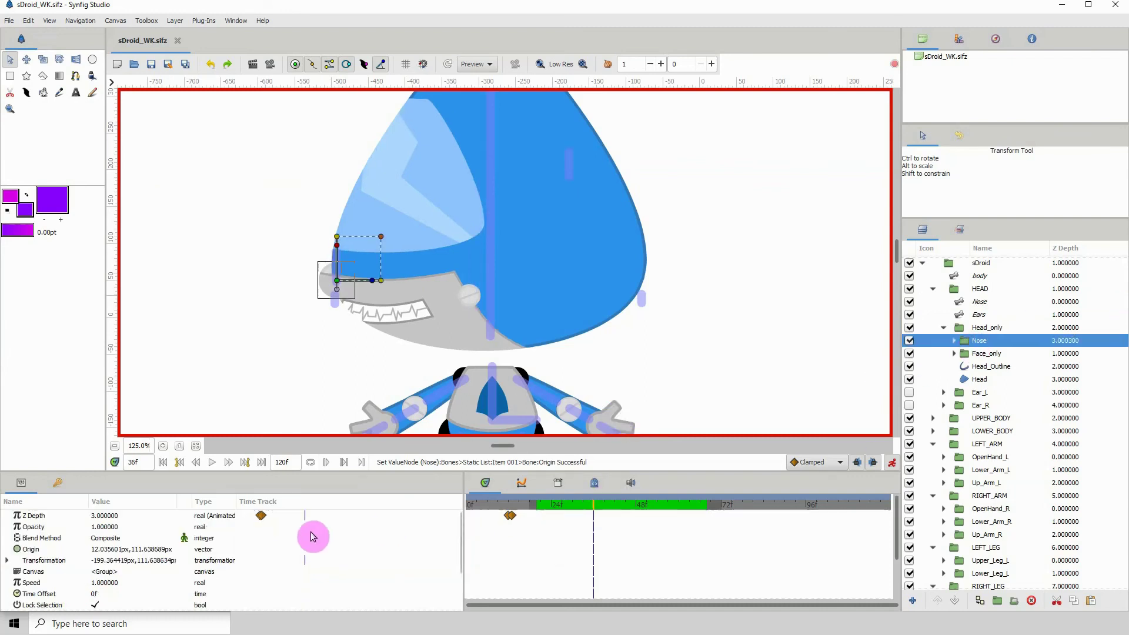
double_click(120, 517)
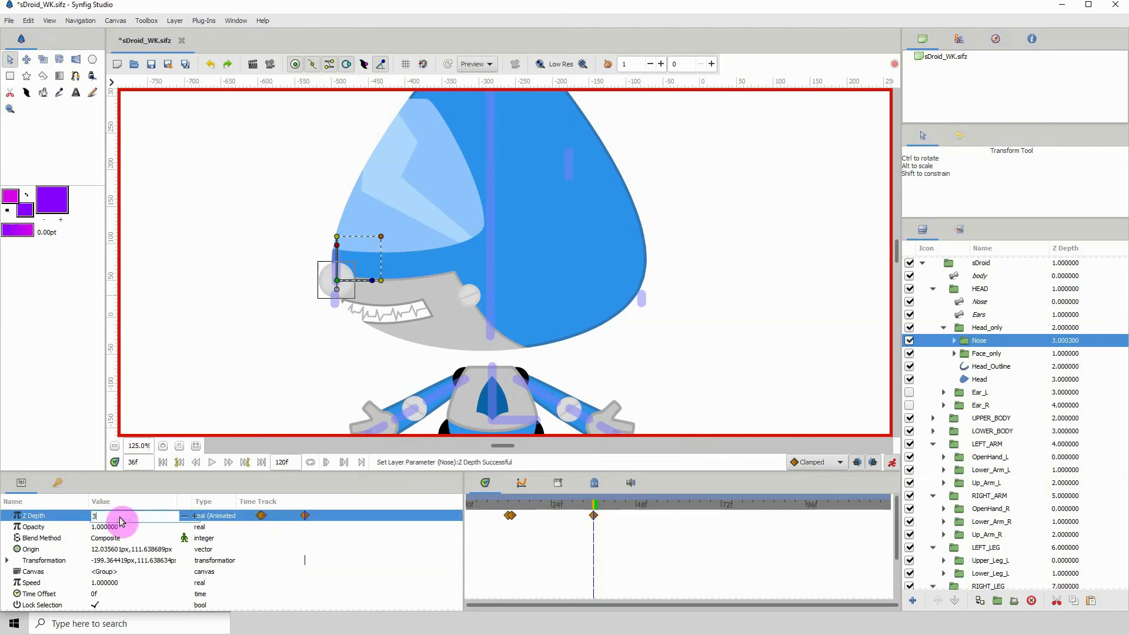
key("Return")
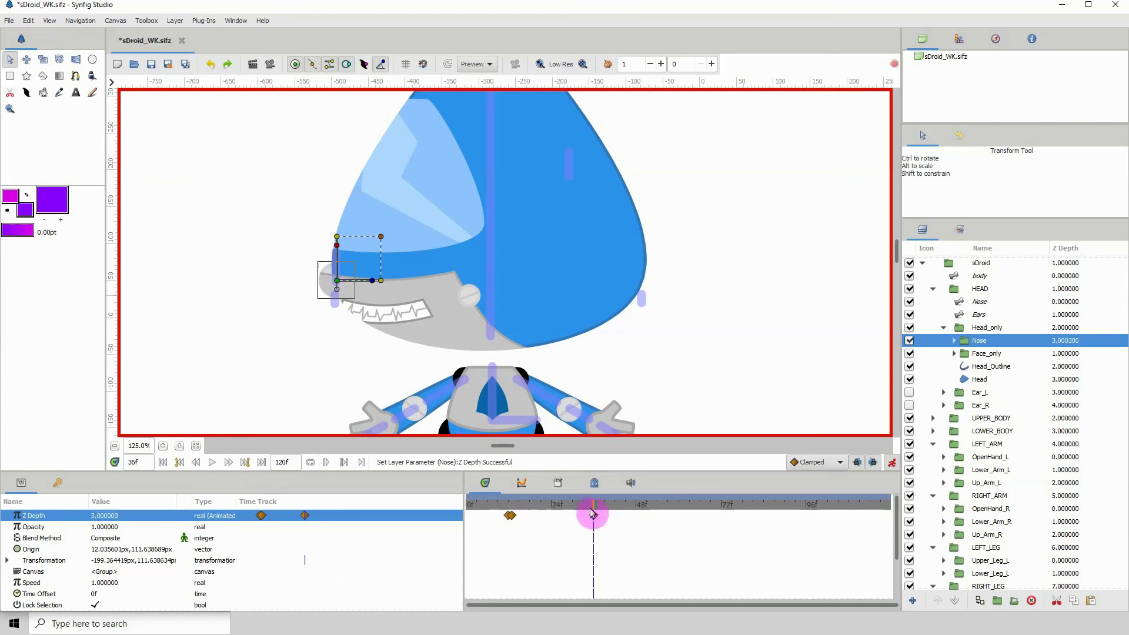
- Set the Nose Z Depth to 0 at frame 37, then compare frames 36 and 37
left_click_drag(592, 513, 592, 513)
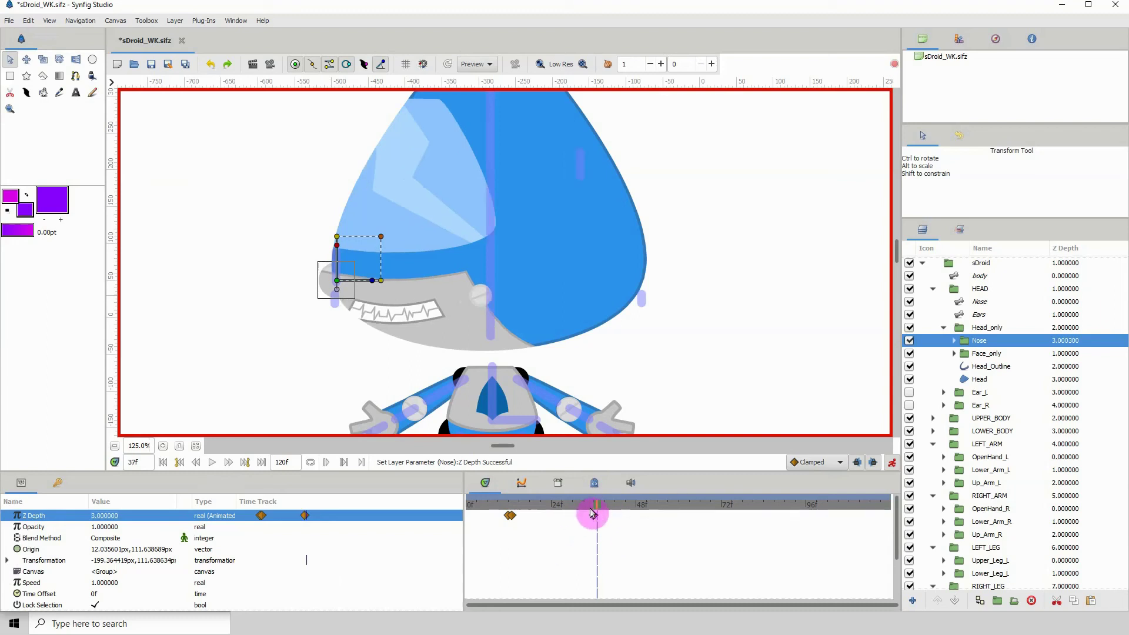
left_click(104, 515)
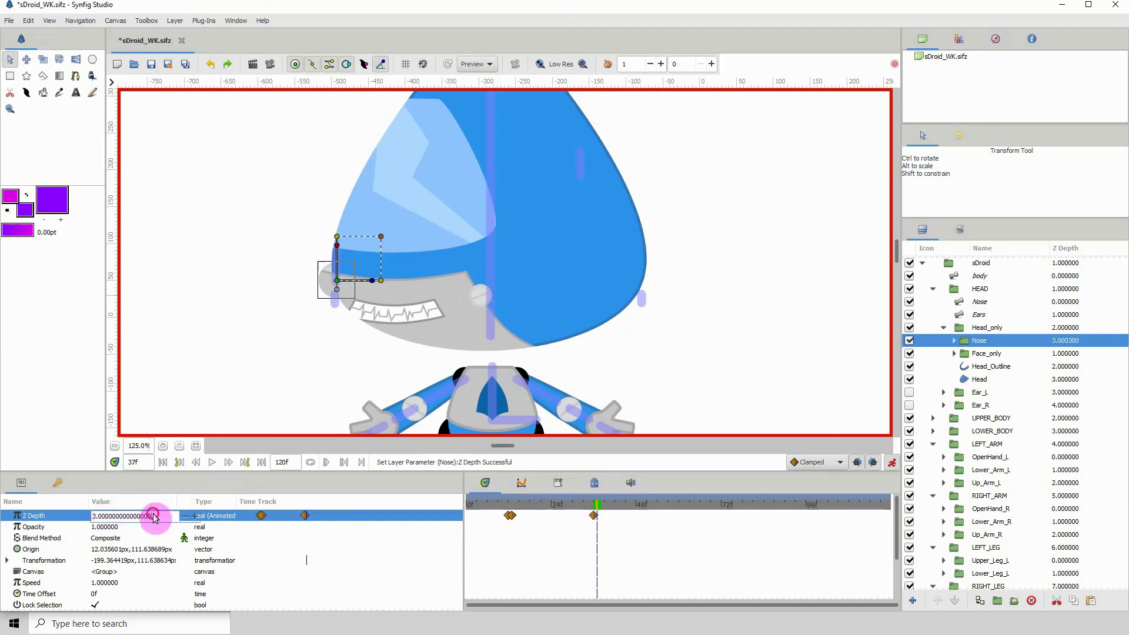
left_click_drag(151, 516, 65, 520)
type("0")
key("Return")
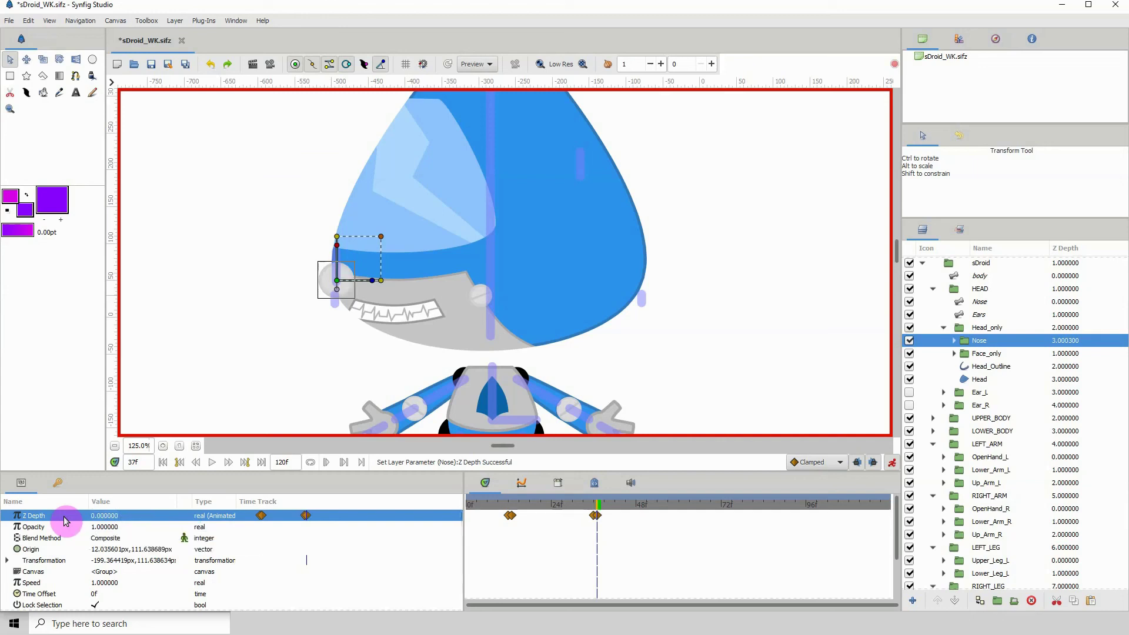
key("ctrl+comma")
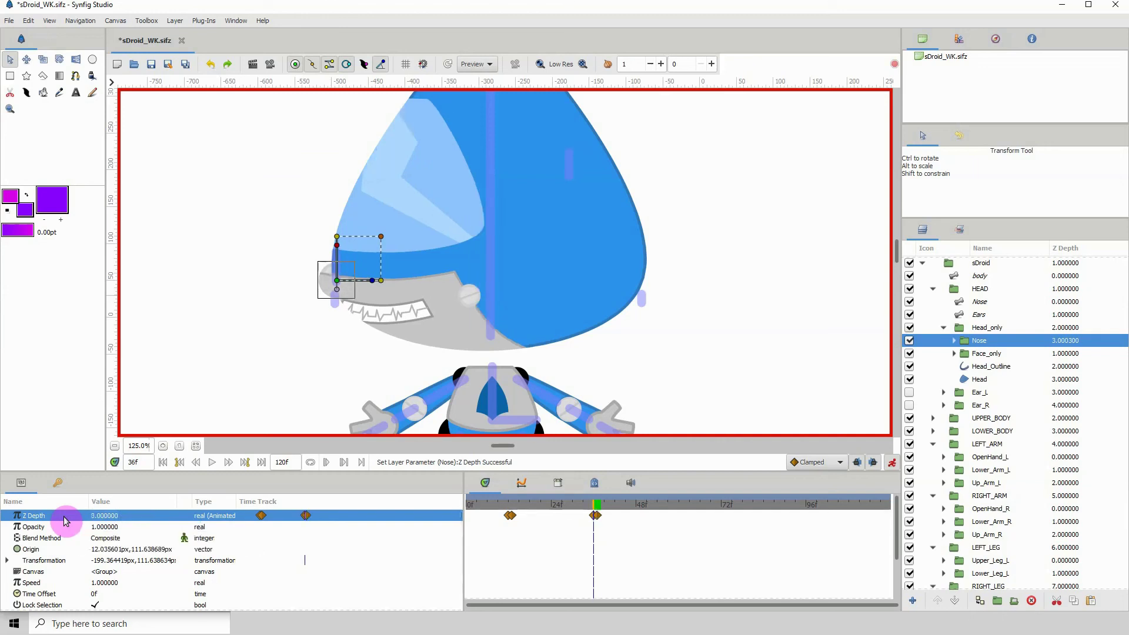
key("ctrl+period")
key("ctrl+comma")
key("ctrl+period")
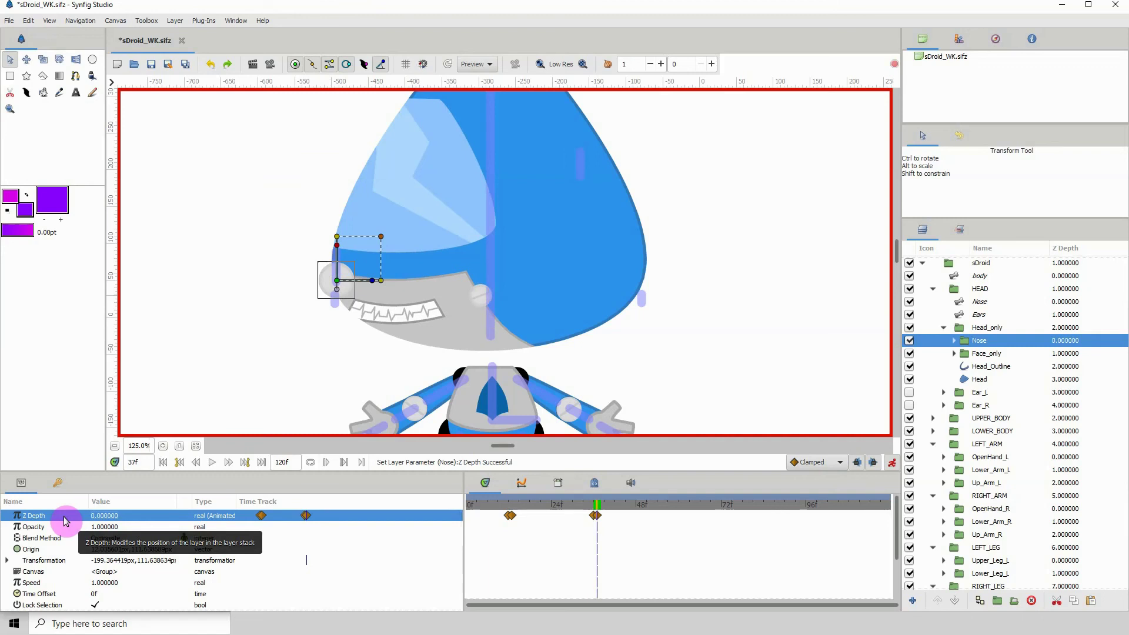
left_click(976, 303)
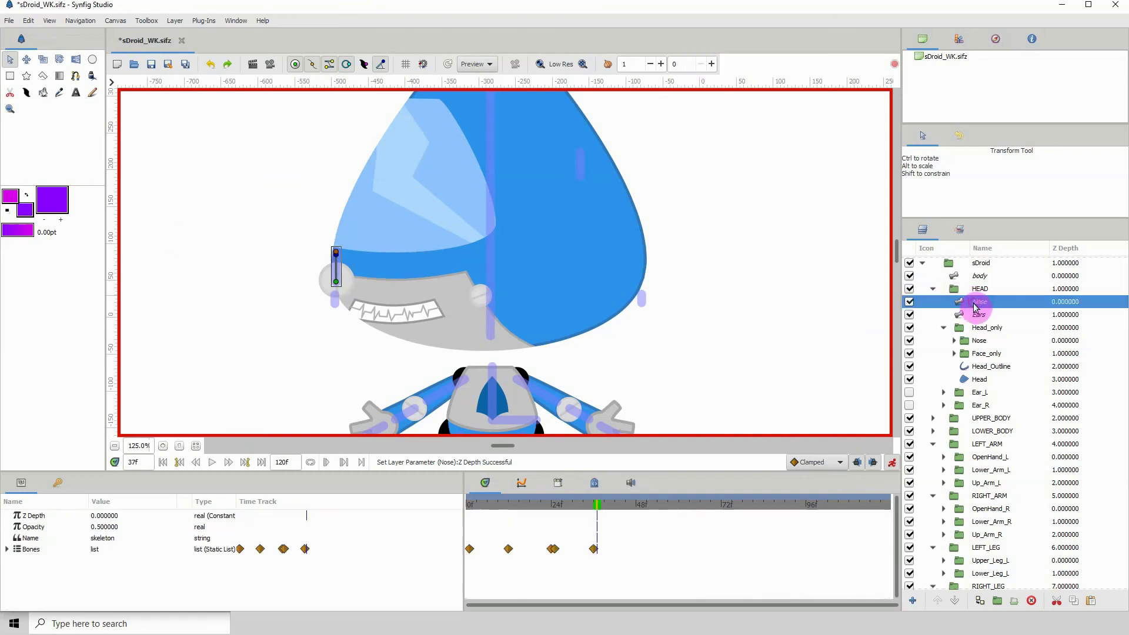
- At frame 48, drag the nose bone origin to create a new waypoint
left_click(978, 276)
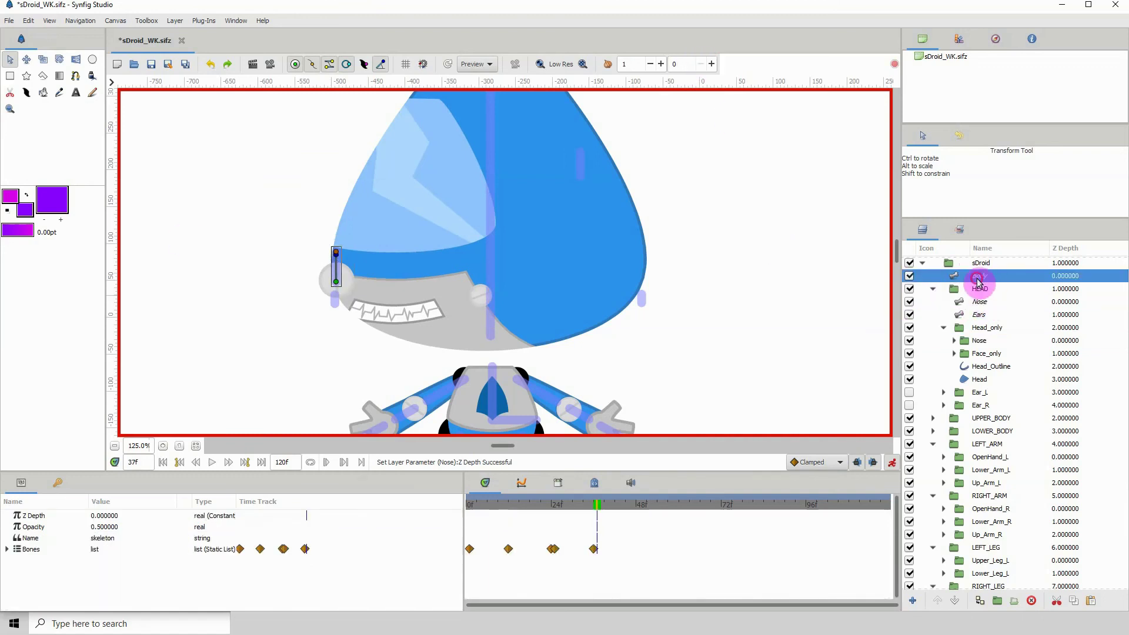
left_click(638, 513)
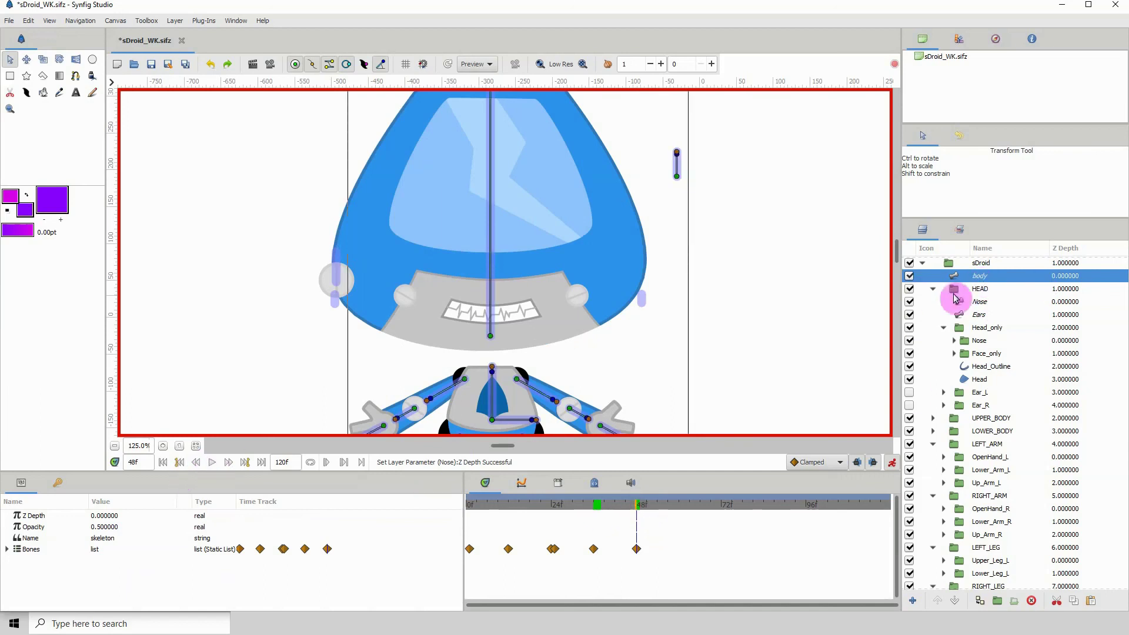
left_click(978, 301)
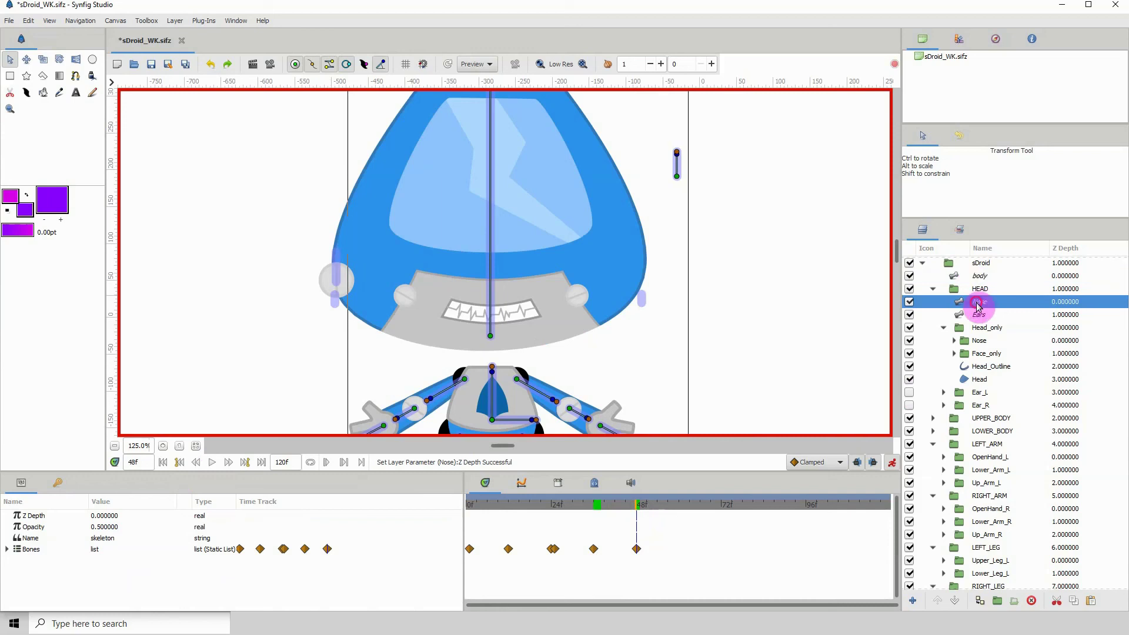
left_click(335, 284)
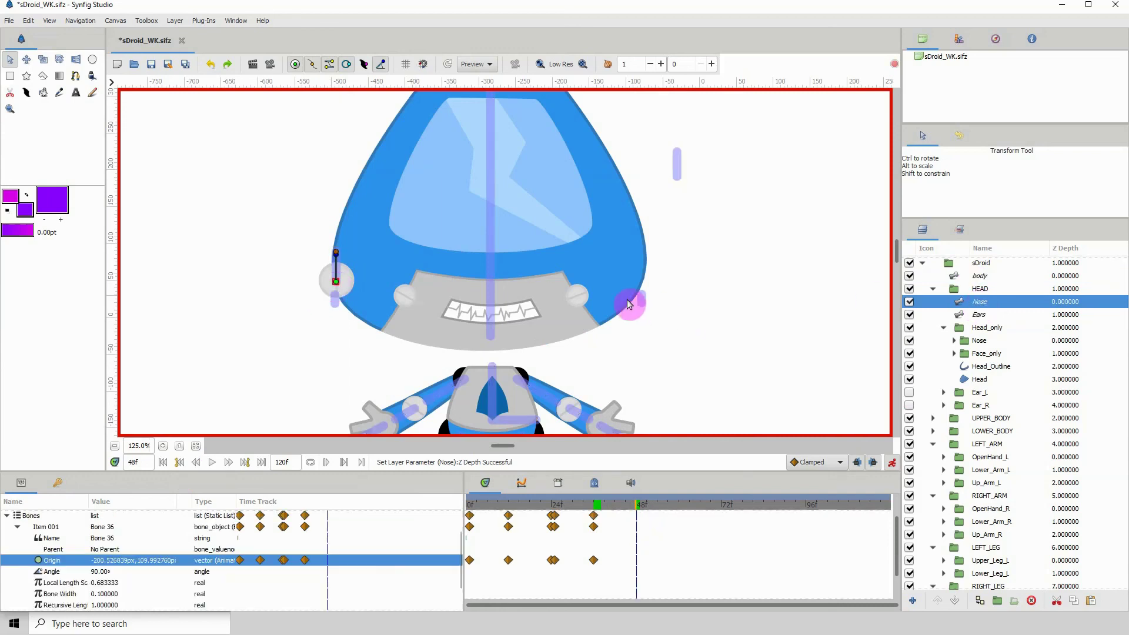
left_click_drag(335, 282, 347, 282)
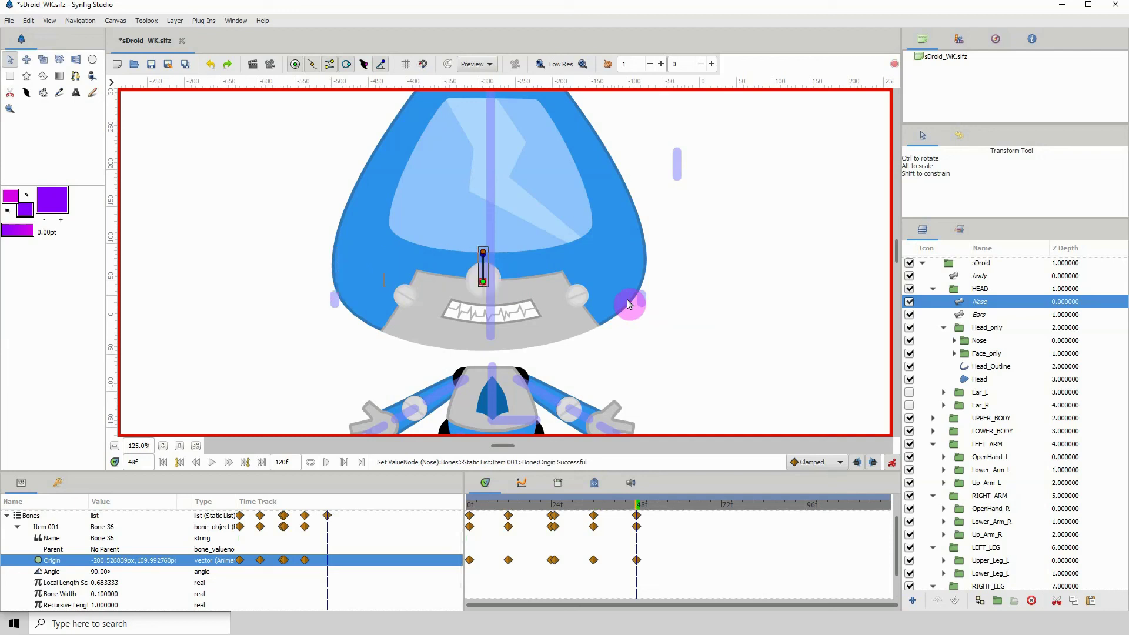
- Duplicate the 0f nose waypoint onto 48f to re-centre the nose, and save sDroid_WK.sifz
right_click(471, 520)
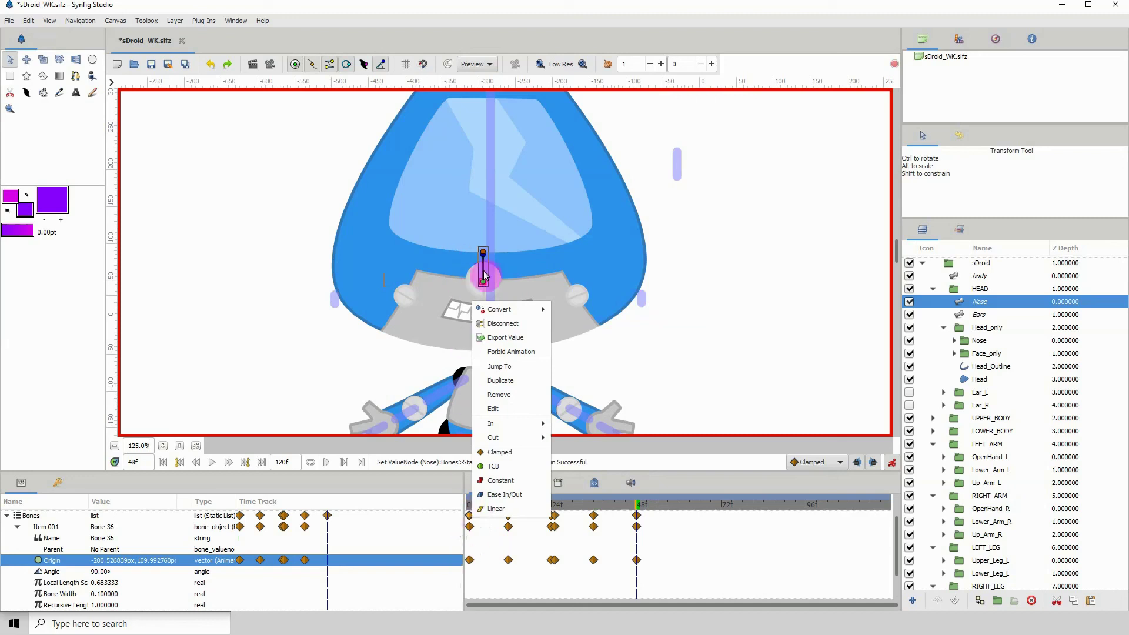
left_click(500, 380)
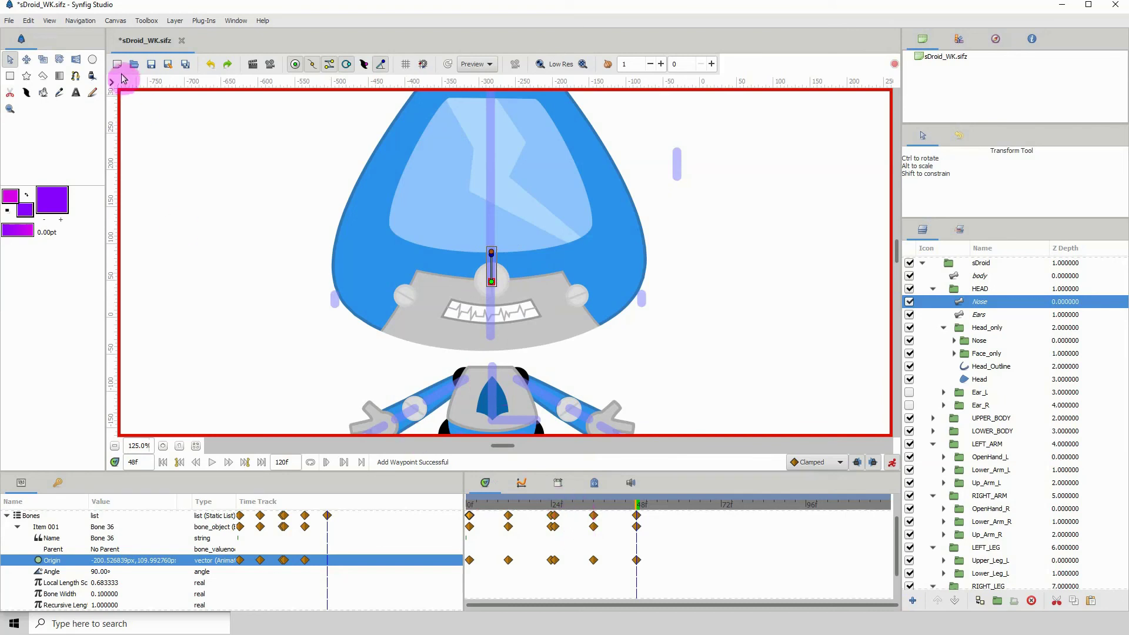
left_click(154, 67)
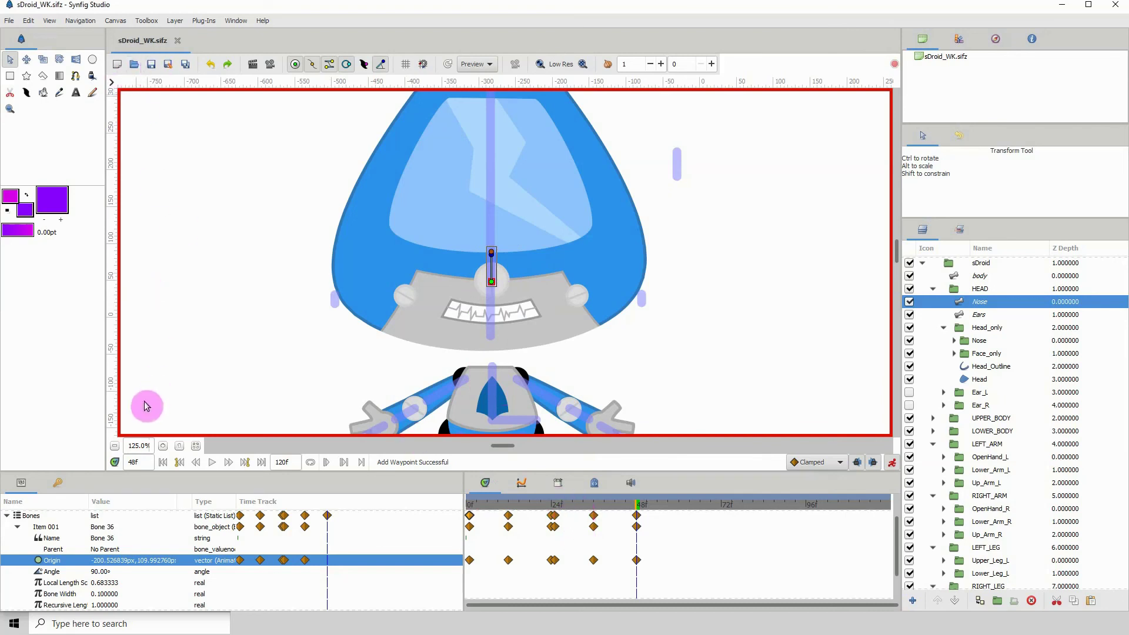
left_click(115, 445)
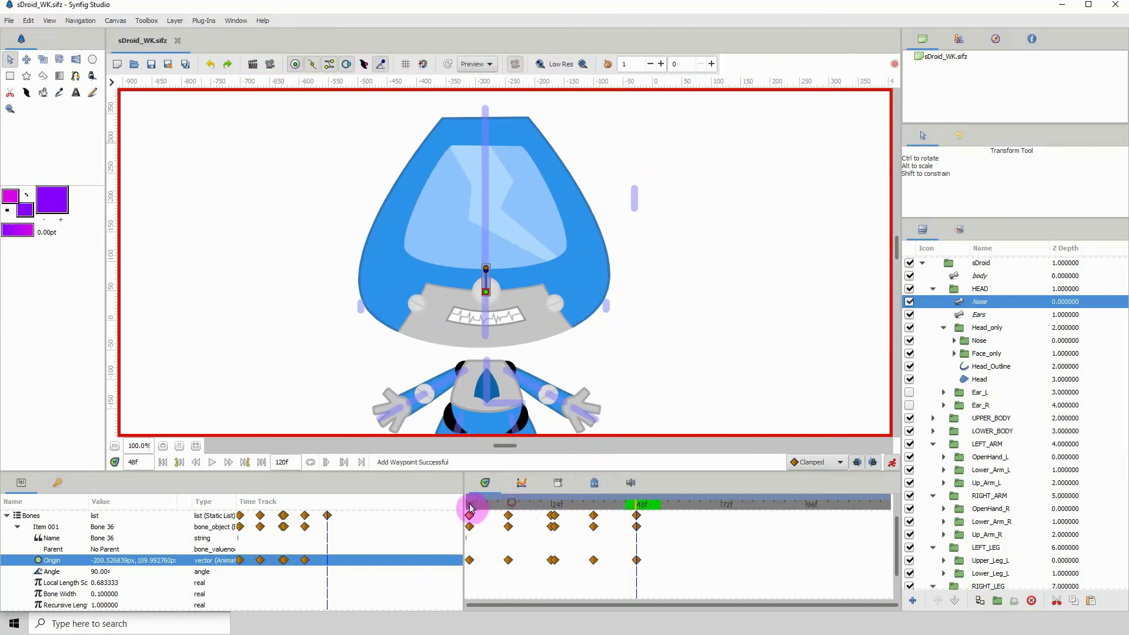
left_click(470, 505)
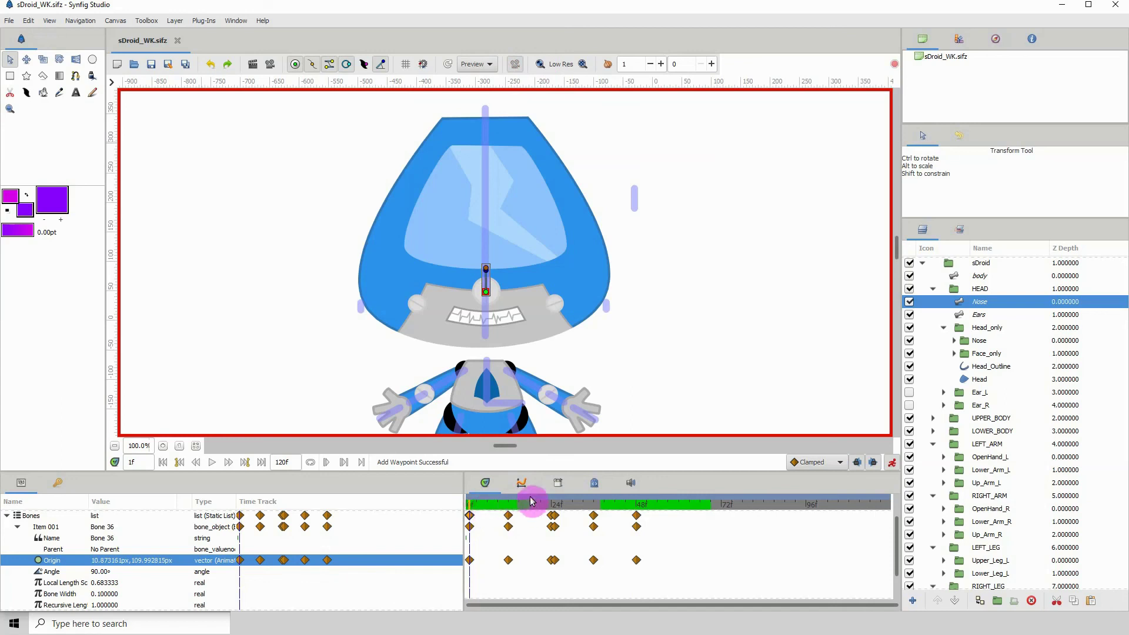
key("ctrl+p")
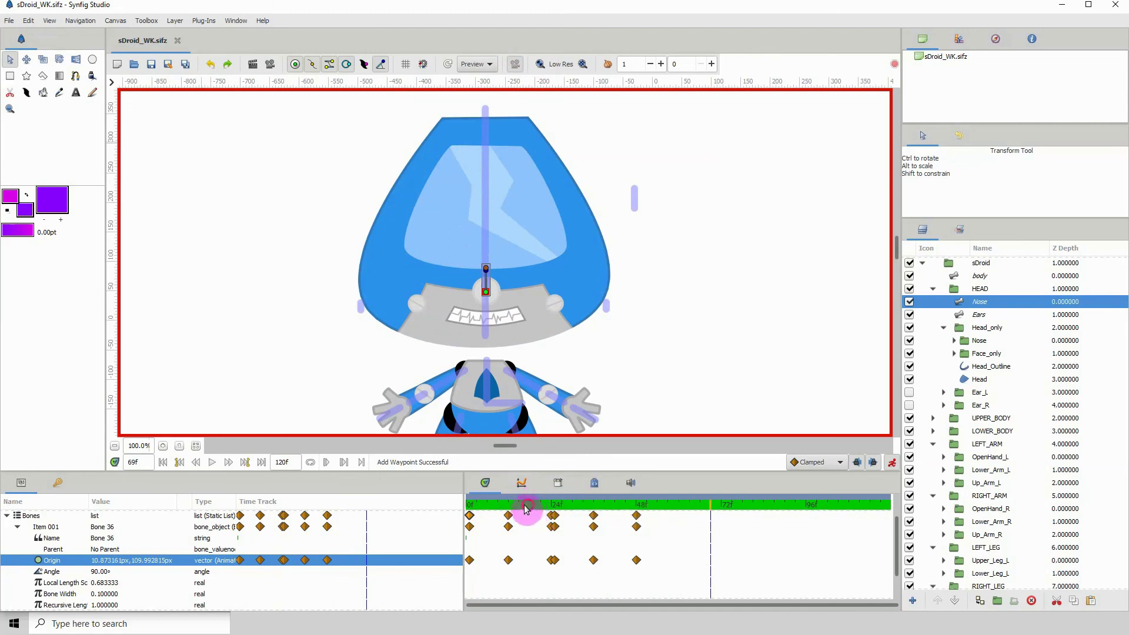
left_click_drag(521, 504, 458, 511)
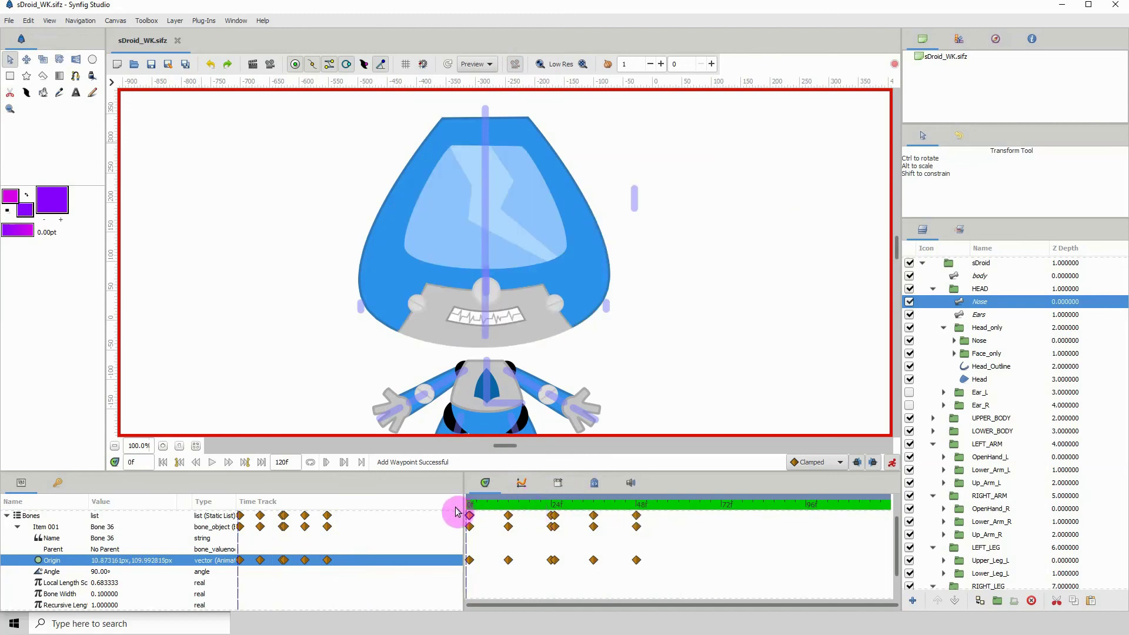
key("ctrl+p")
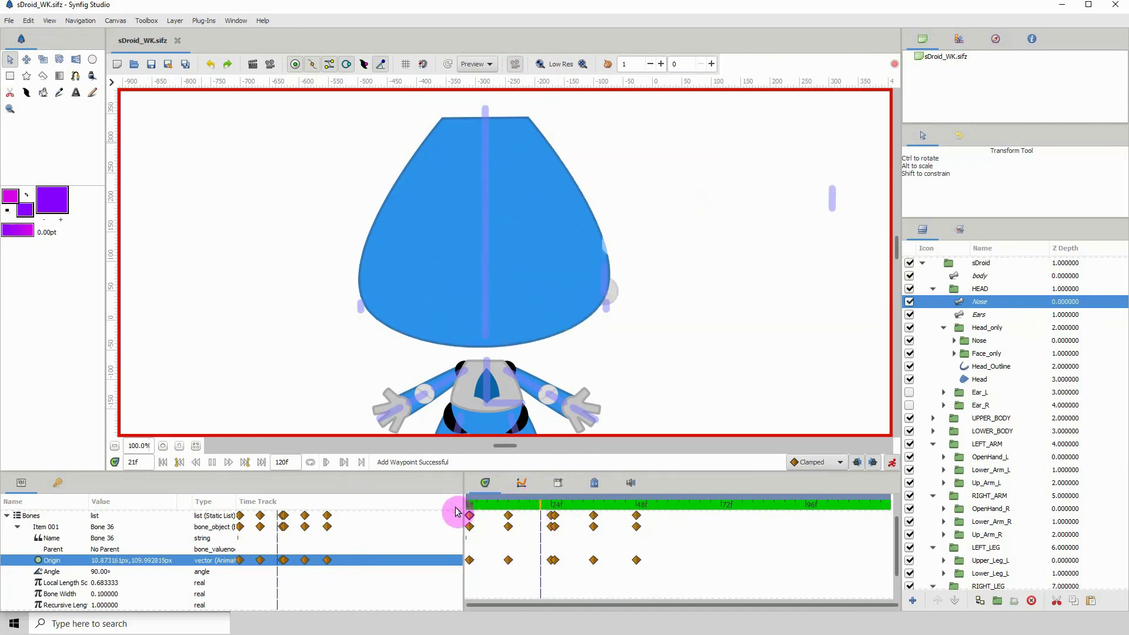
key("ctrl+p")
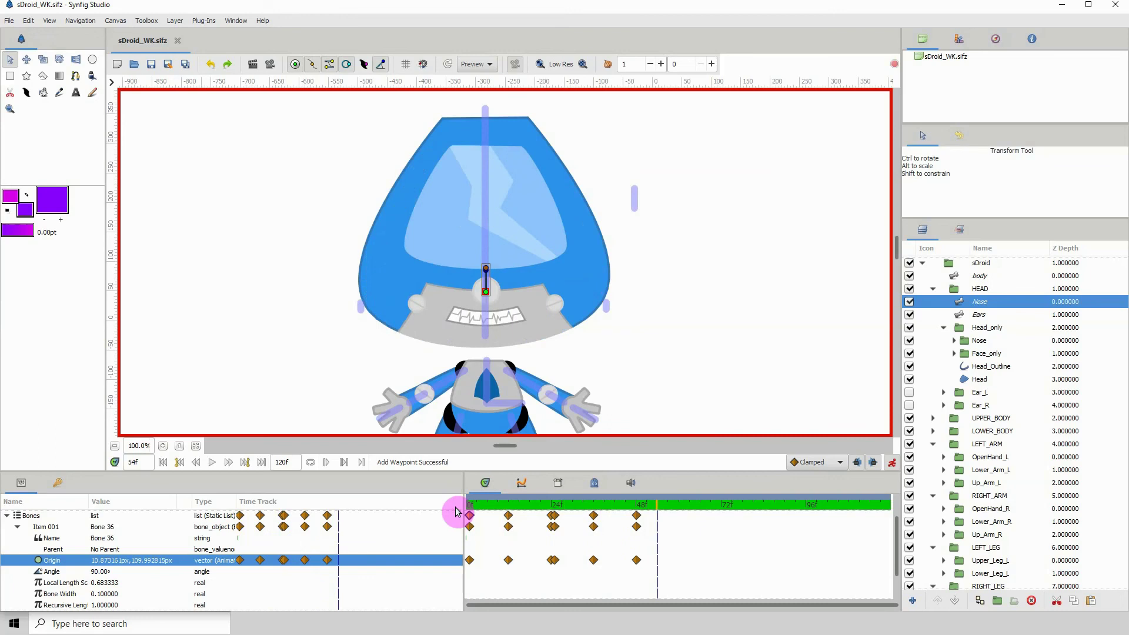
left_click_drag(574, 509, 498, 514)
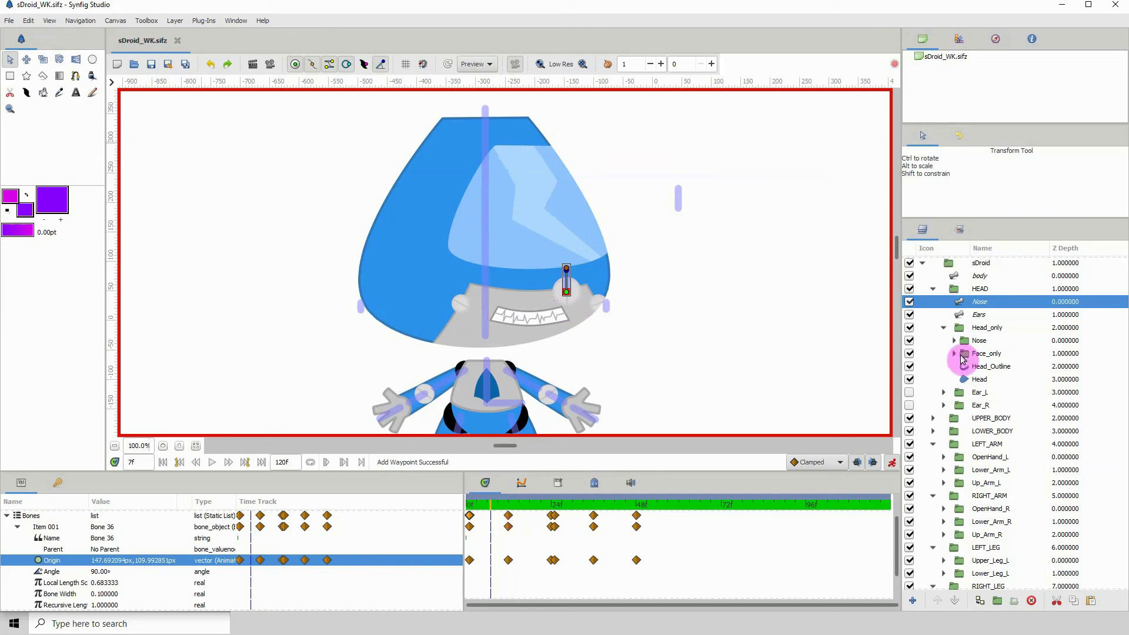
left_click(973, 341)
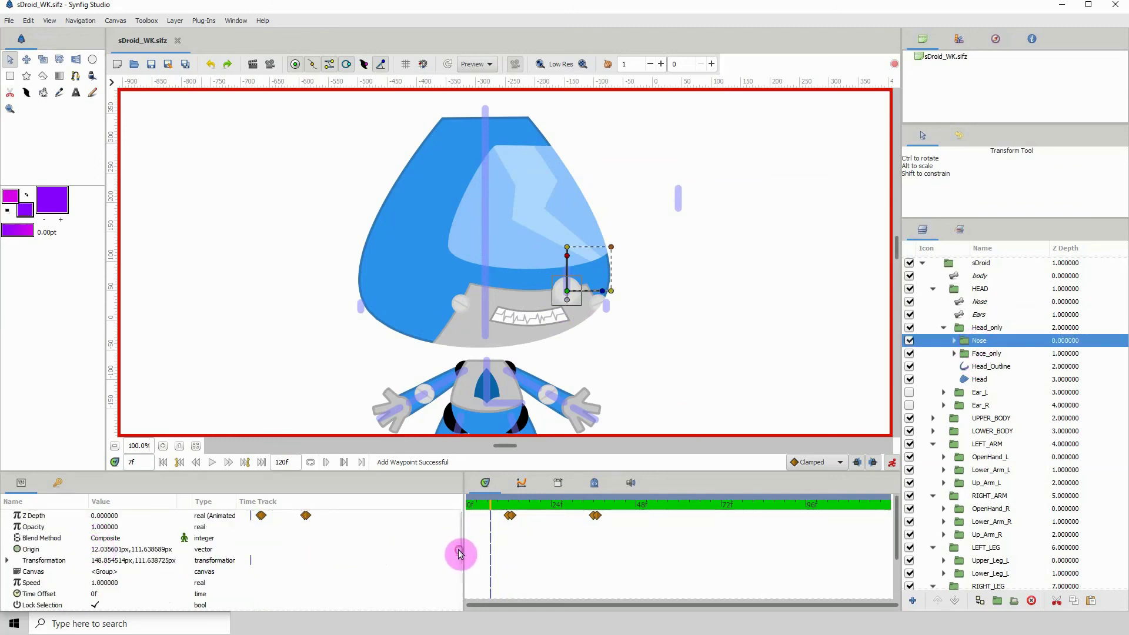
left_click_drag(460, 549, 453, 591)
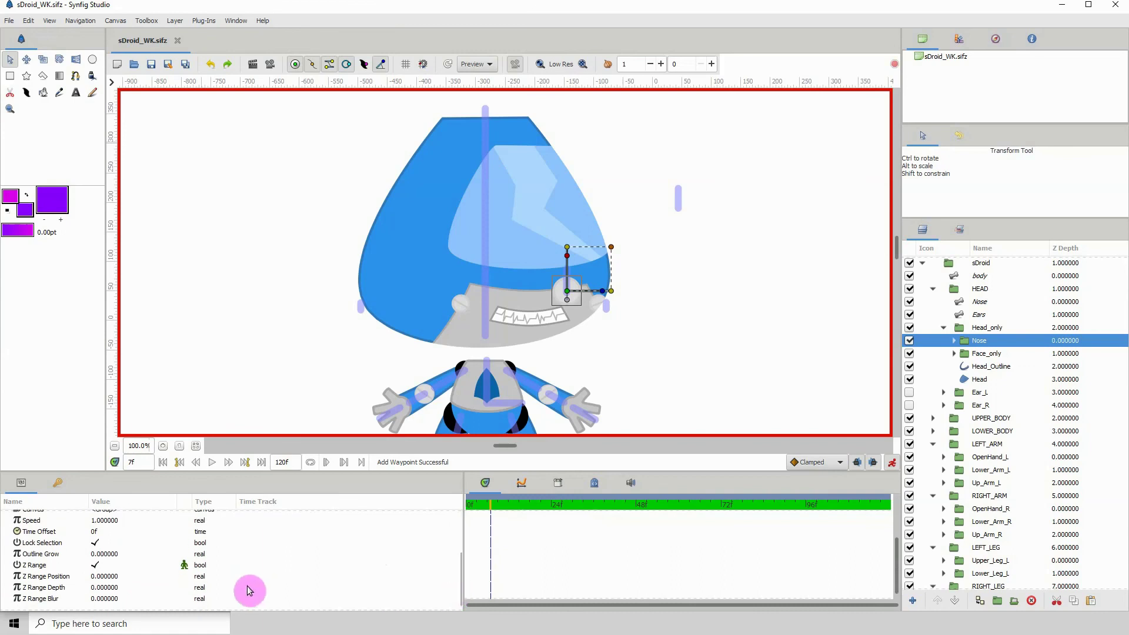
left_click(101, 580)
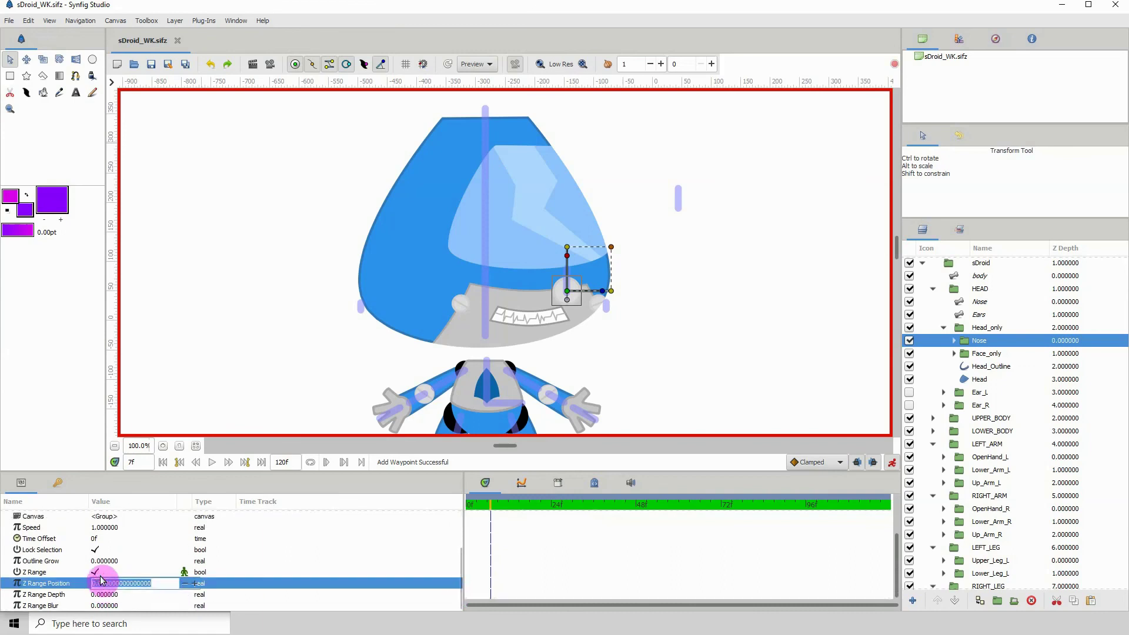
type("1")
key("Return")
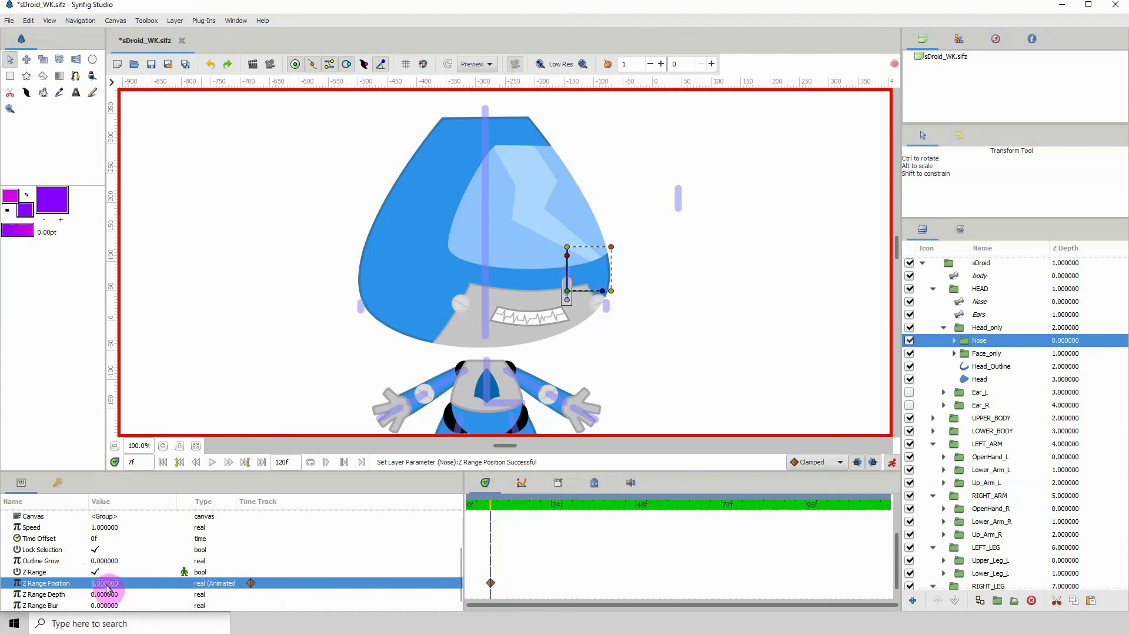
left_click(492, 583, "alt")
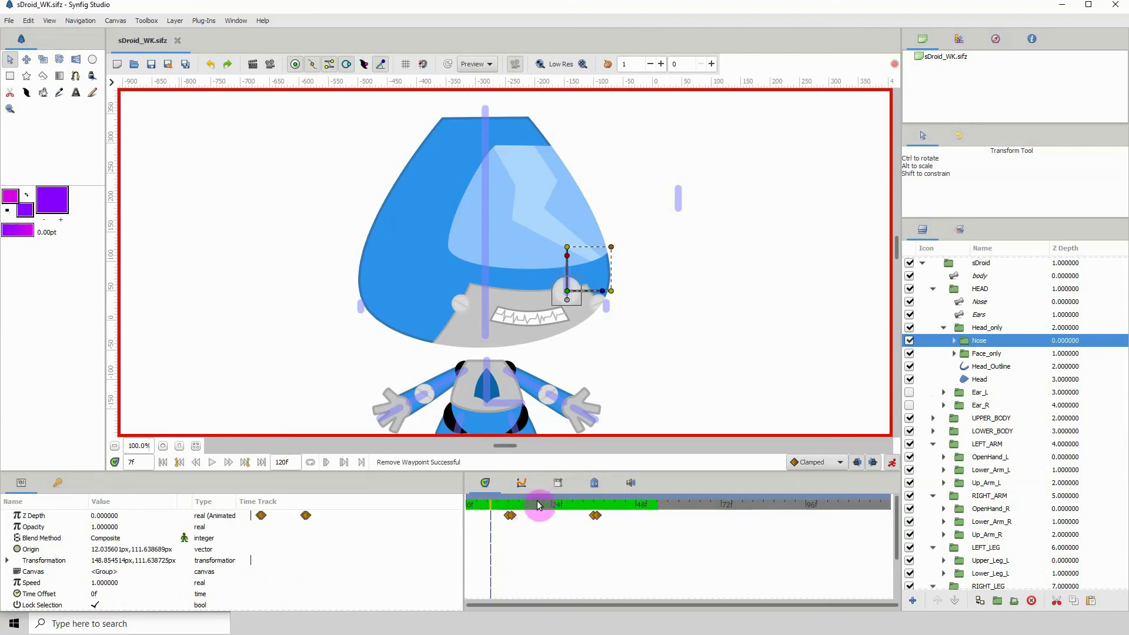
mouse_move(539, 505)
left_mouse_down()
mouse_move(556, 509)
mouse_move(466, 511)
mouse_move(577, 501)
mouse_move(444, 512)
mouse_move(541, 504)
mouse_move(528, 503)
left_mouse_up()
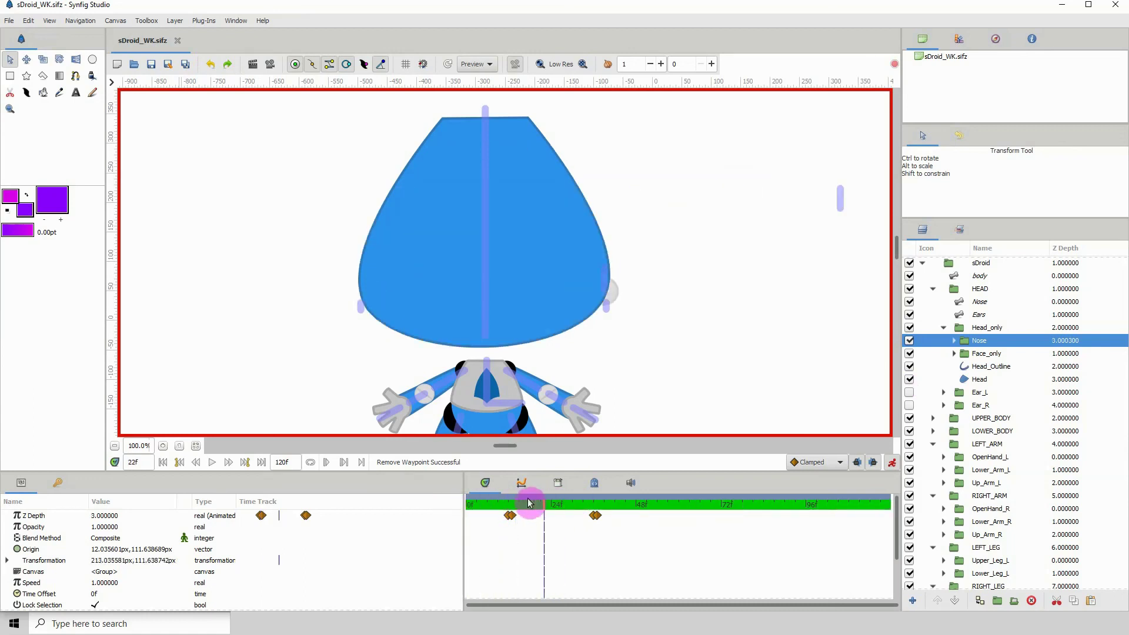